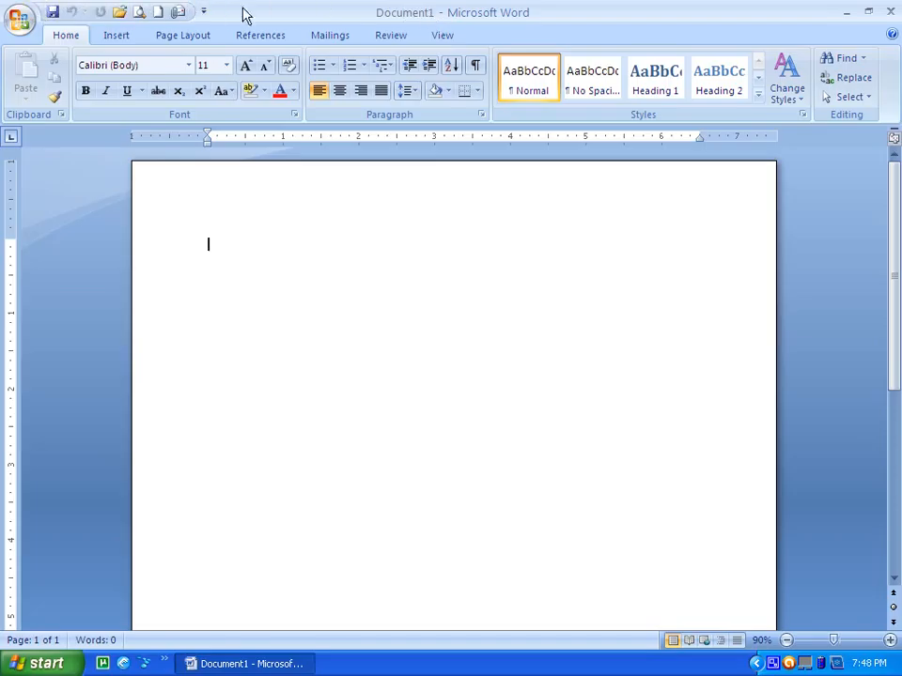
Step: Look through the command sets for inserting, page layout, mailings, reviewing and basic formatting
left_click(117, 38)
left_click(72, 38)
left_click(112, 38)
left_click(75, 36)
left_click(131, 36)
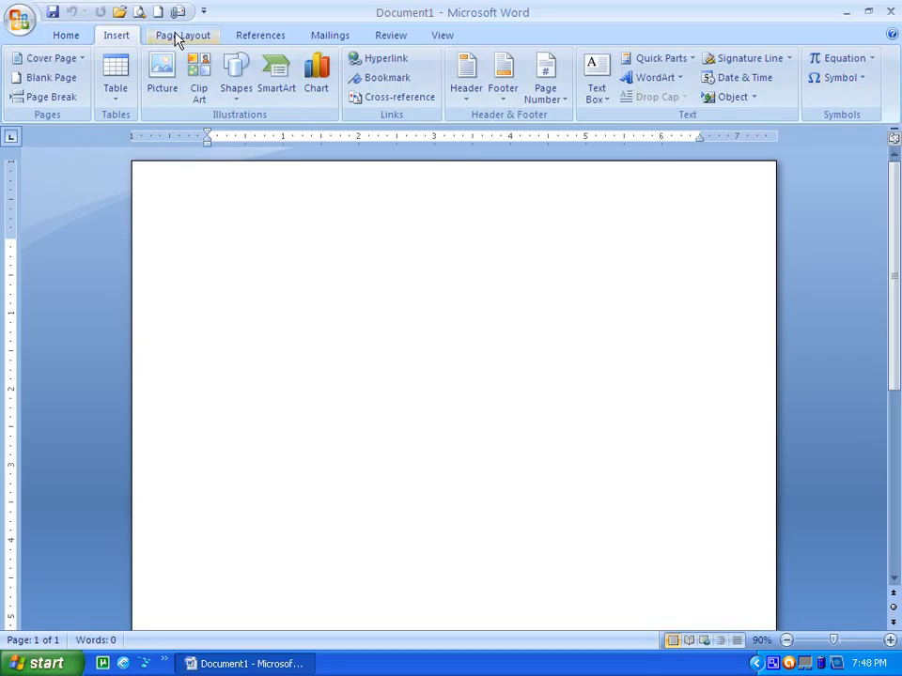
left_click(176, 38)
left_click(324, 36)
scroll(435, 37, "down", 2)
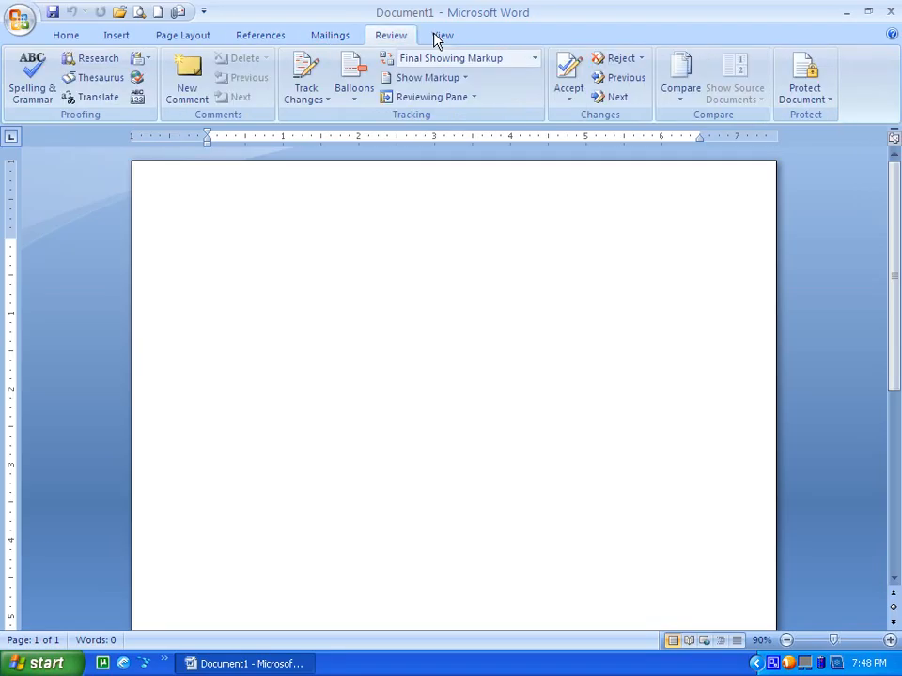
left_click(68, 35)
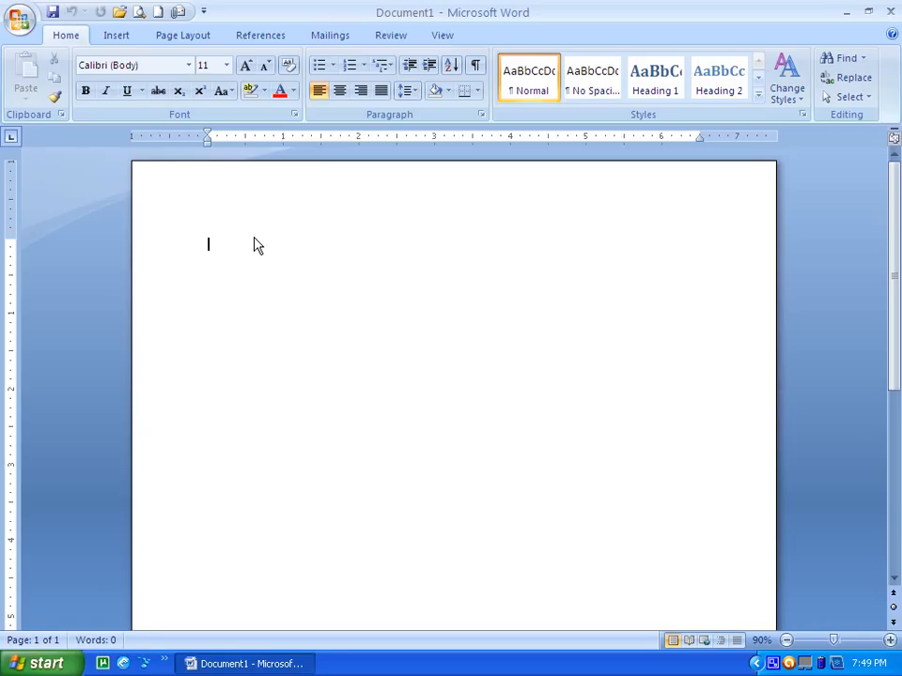
Step: Enter the title "Mac Computer Education" on the first line and add blank lines below it
type("c Computer Educat")
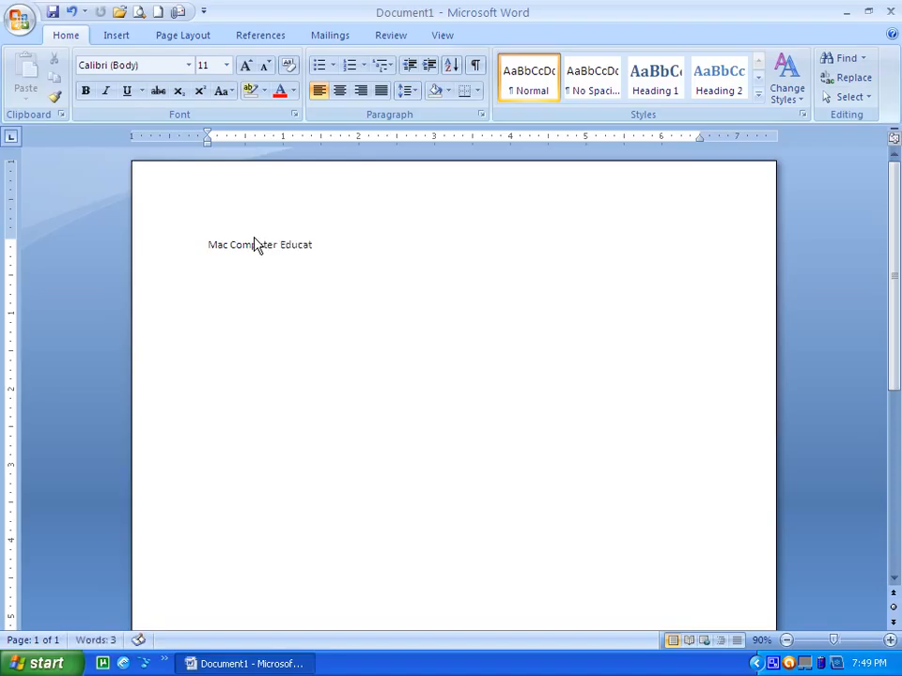
type("ion")
left_click(187, 254)
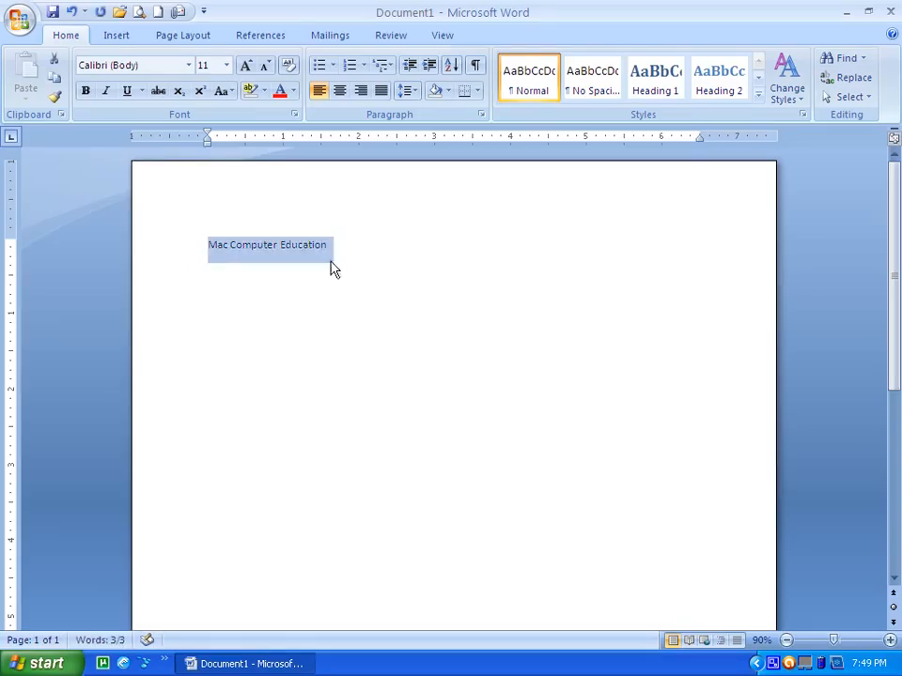
left_click(396, 268)
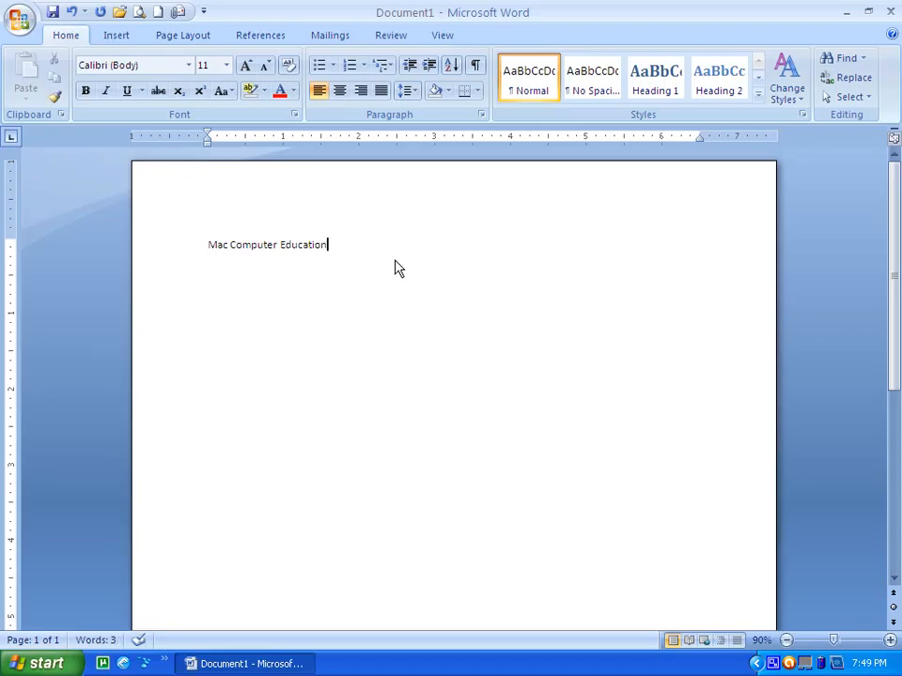
key("Return")
key("Return")
key("Return")
key("Return")
Step: Open Word Help and bring up the article "What's new in Microsoft Office Word 2007"
key("F1")
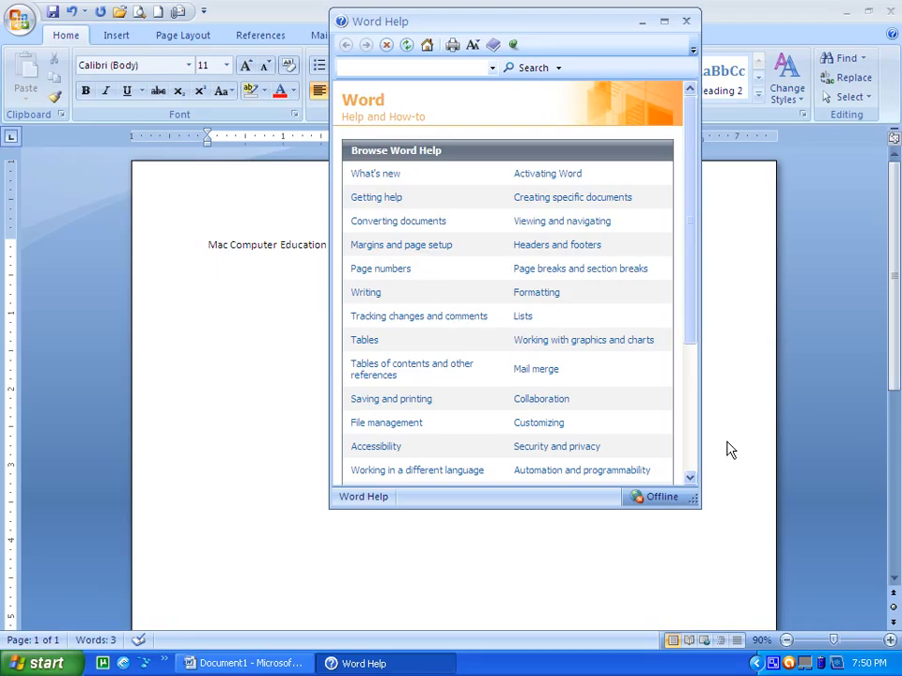
left_click_drag(689, 199, 703, 256)
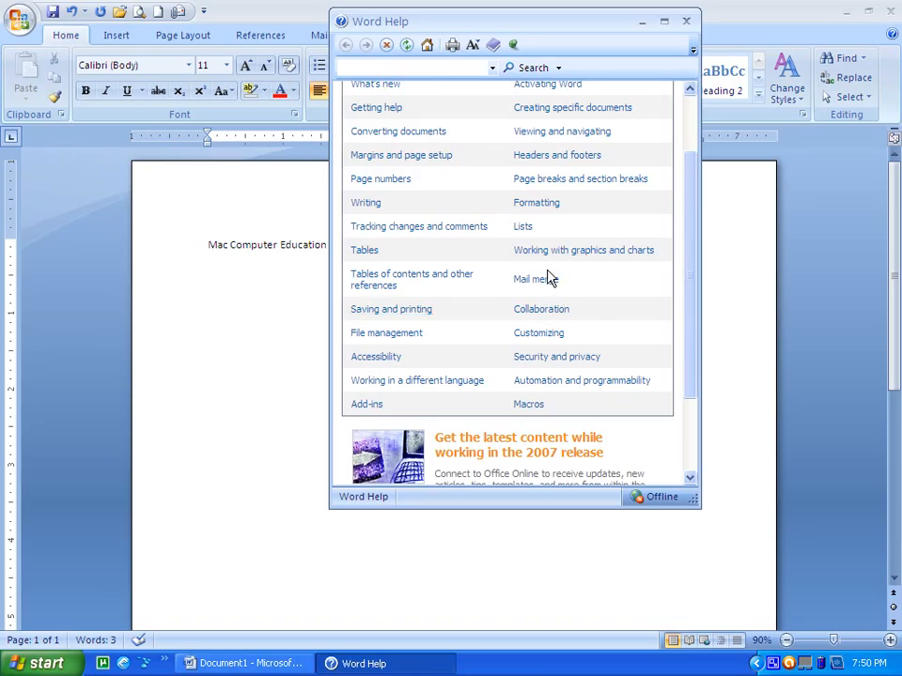
scroll(581, 204, "up", 1)
scroll(581, 205, "up", 1)
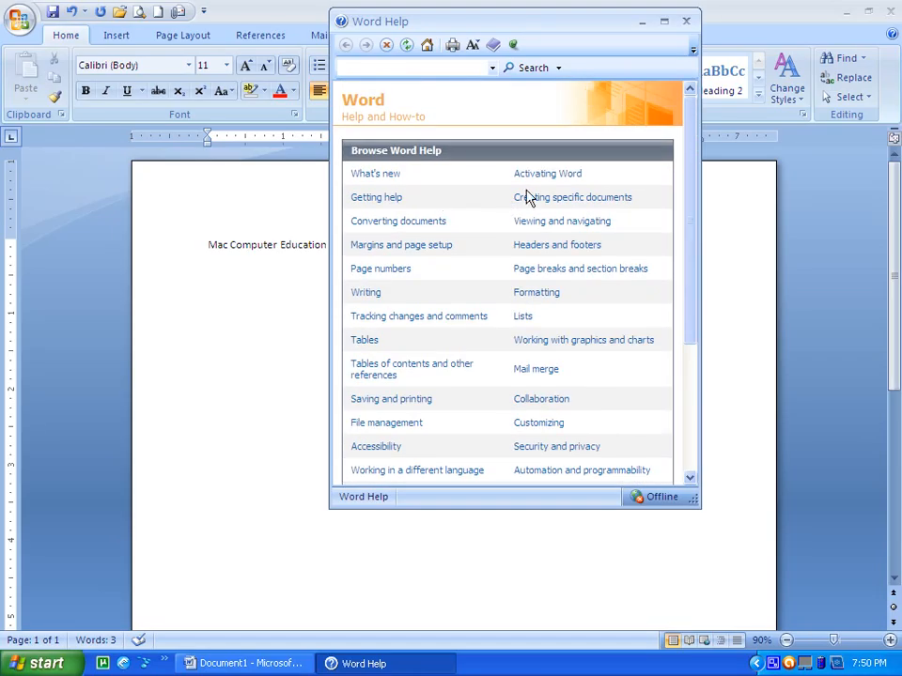
left_click(384, 177)
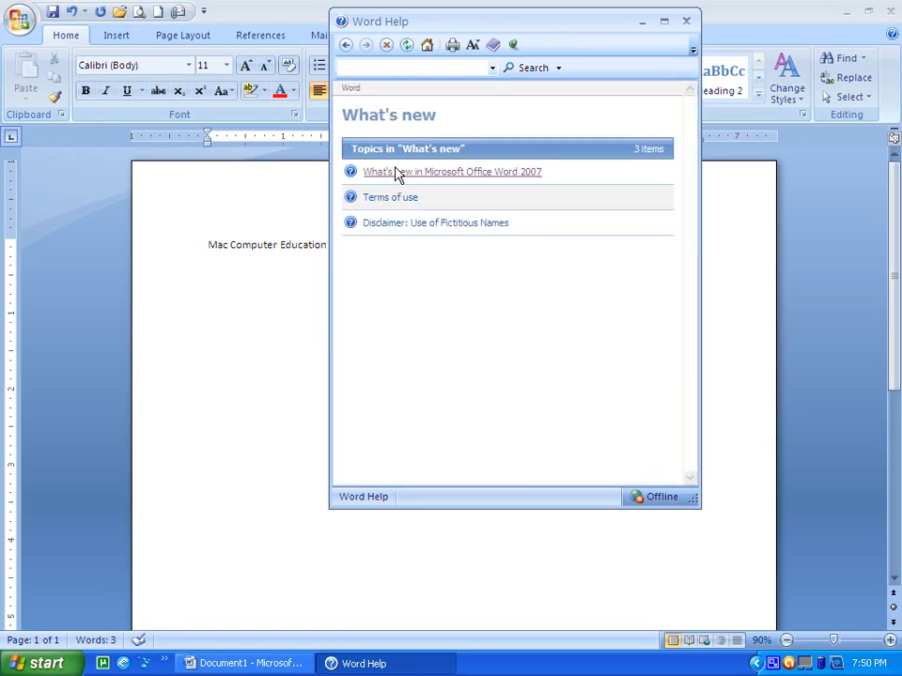
left_click(399, 177)
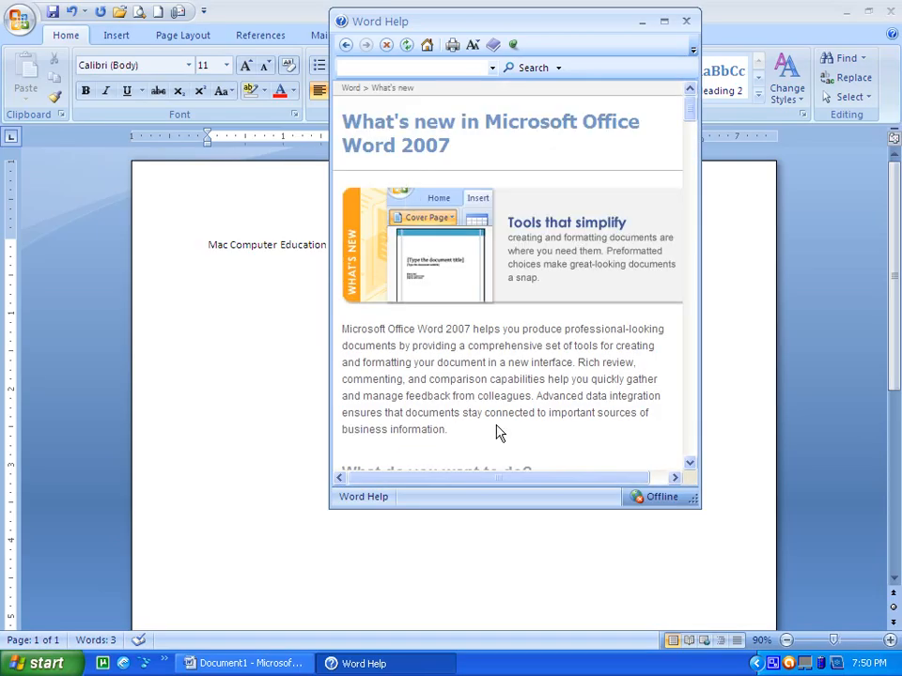
Step: Copy the help article's introductory paragraph, close the help window and paste the text below the title
left_click_drag(343, 332, 445, 430)
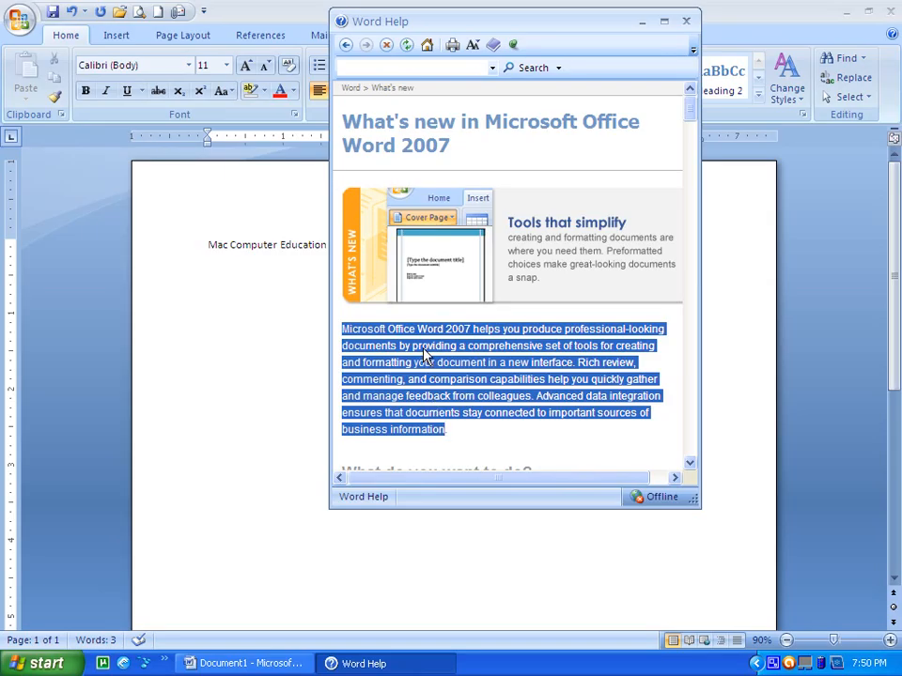
right_click(426, 351)
left_click(451, 357)
left_click(688, 22)
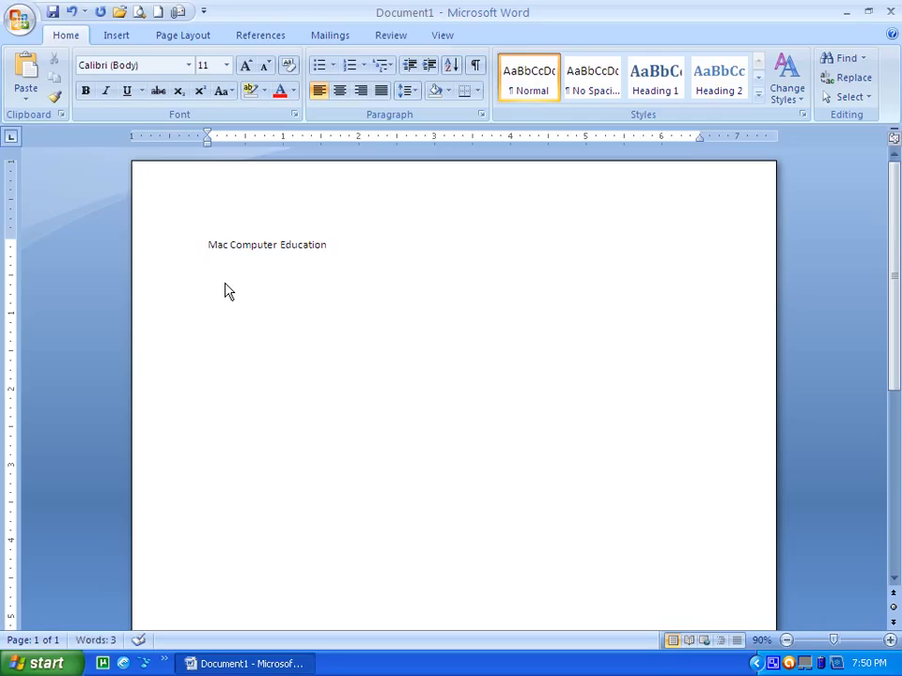
right_click(204, 298)
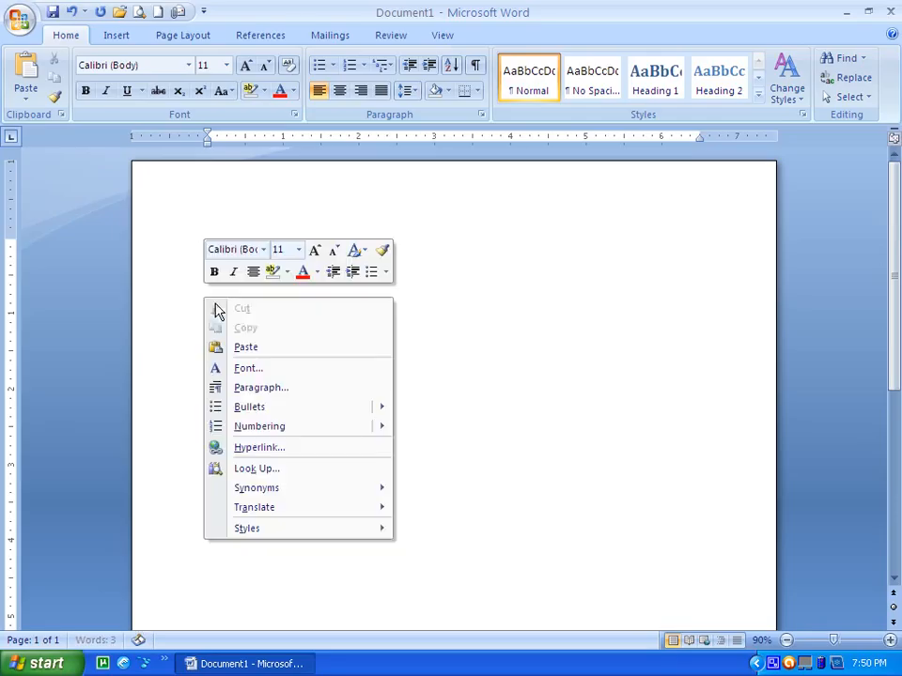
left_click(258, 349)
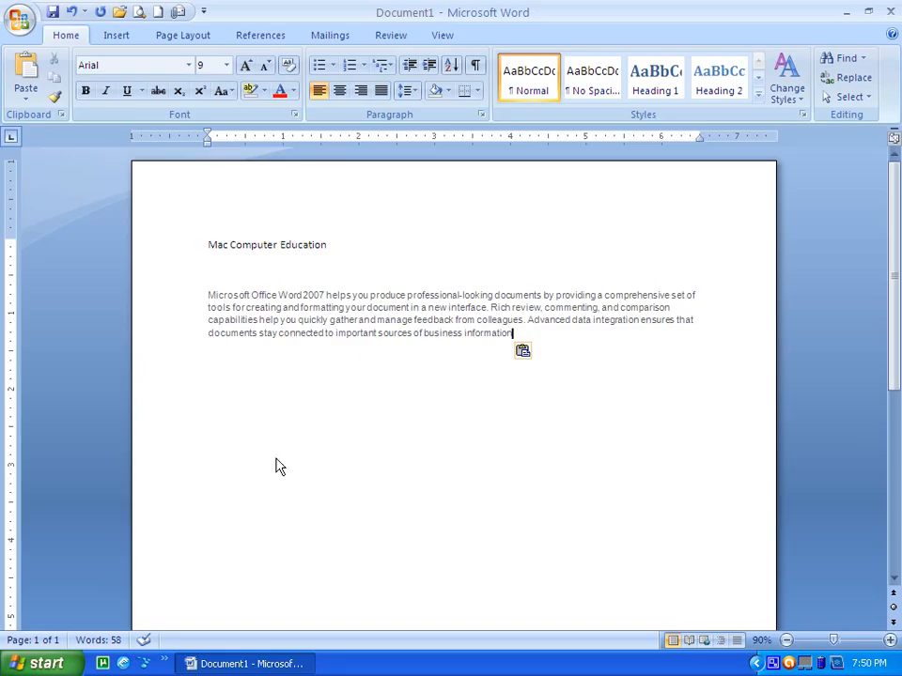
Step: Format the title "Mac Computer Education" in Times New Roman at 36 points
left_click_drag(338, 251, 211, 251)
left_click(397, 260)
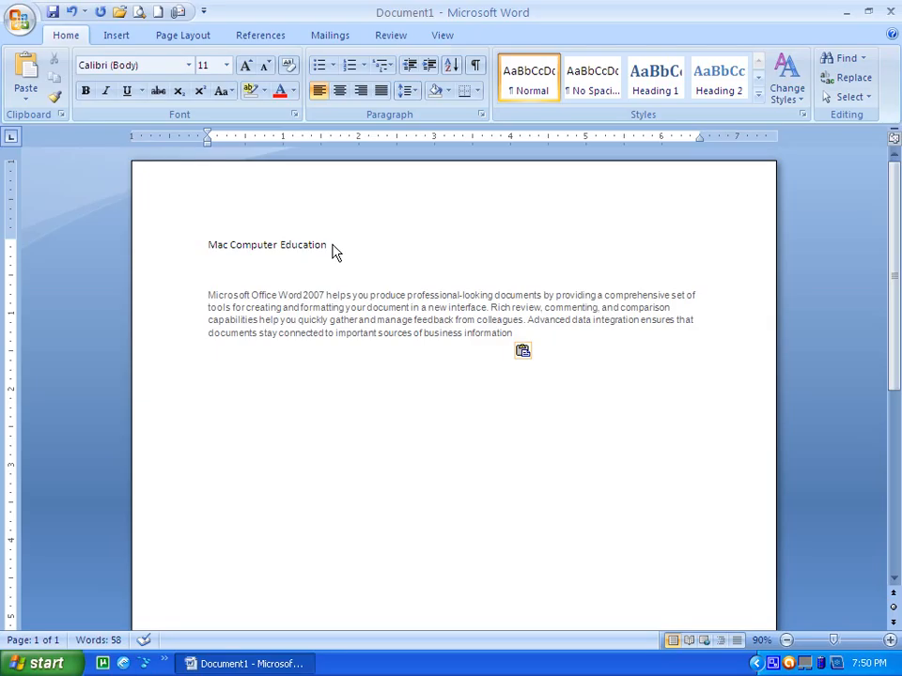
left_click_drag(333, 252, 206, 248)
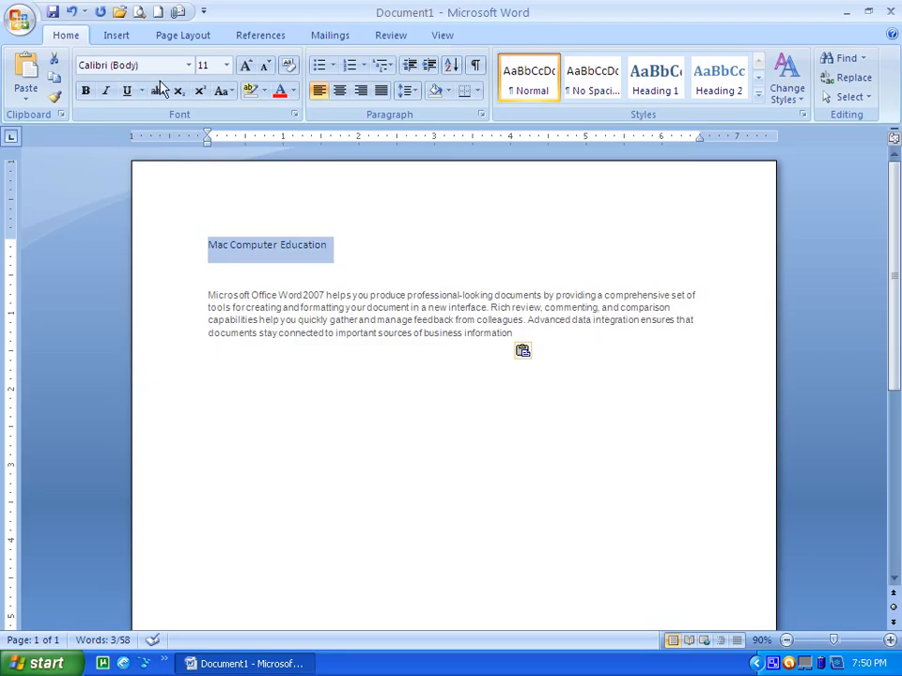
left_click(188, 66)
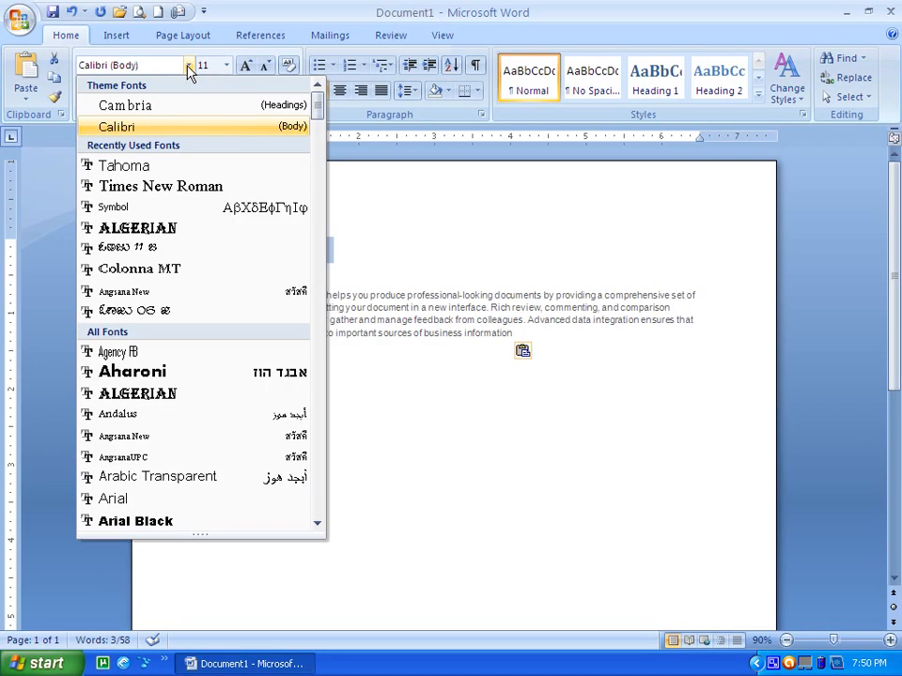
left_click(174, 188)
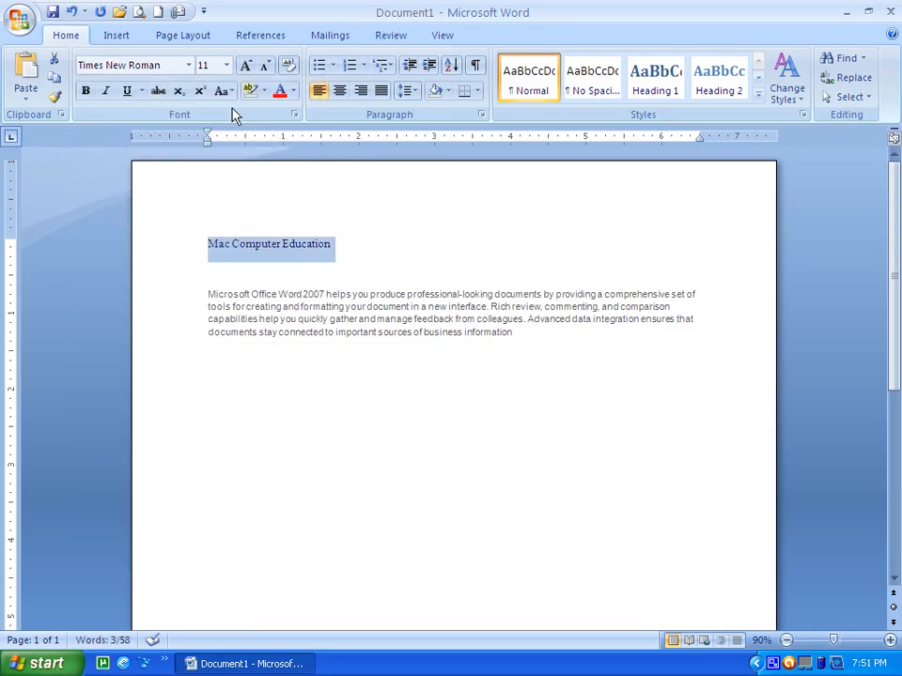
left_click(226, 64)
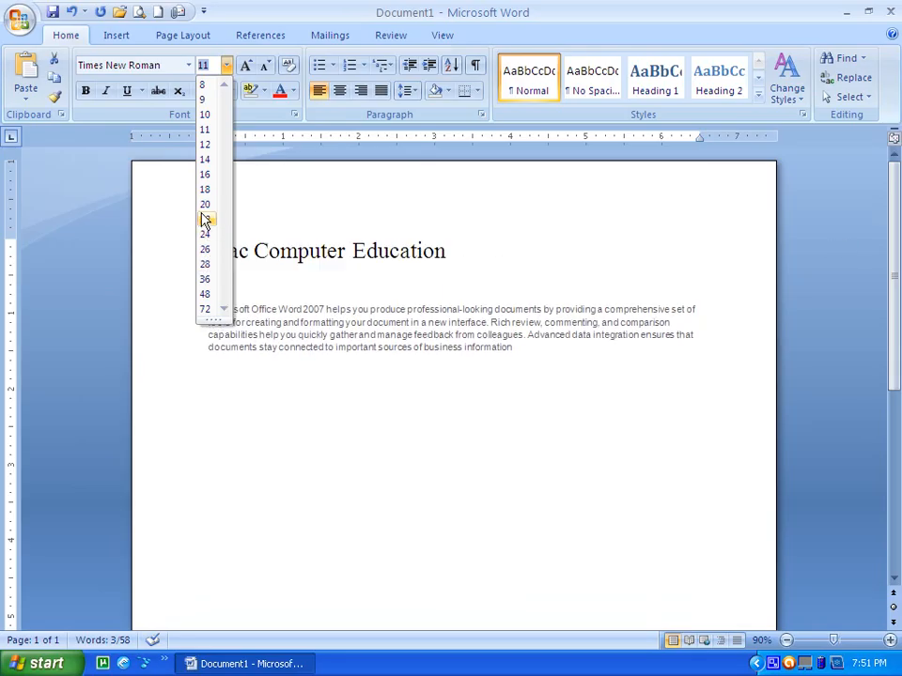
left_click(208, 280)
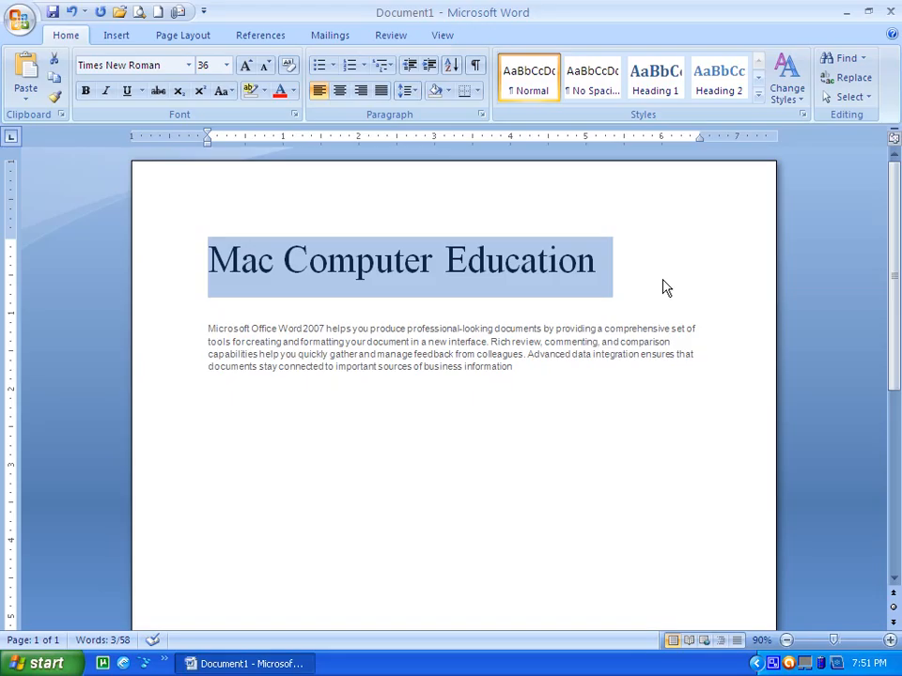
left_click(189, 66)
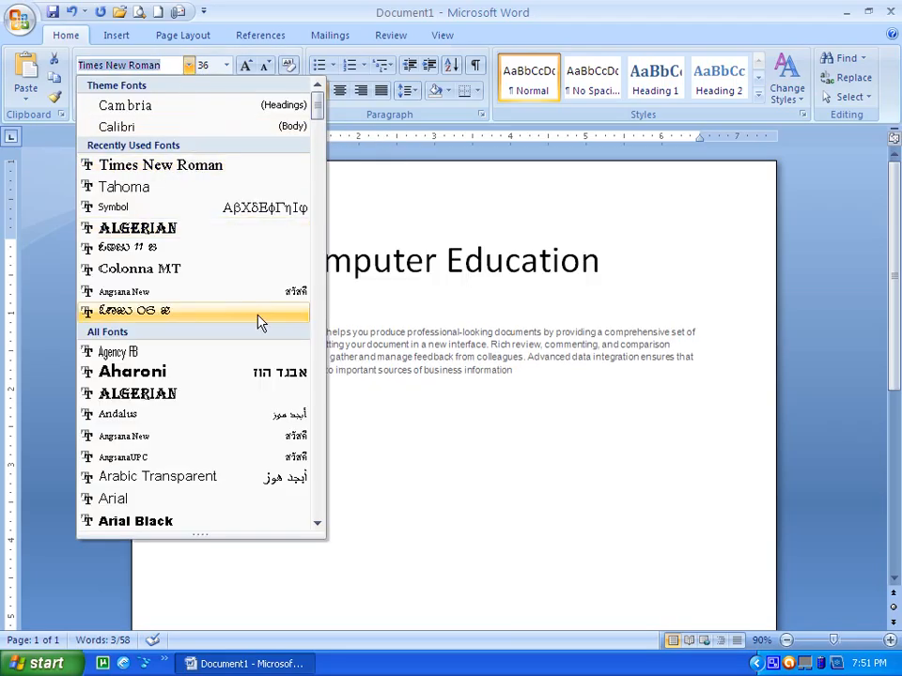
scroll(220, 371, "down", 10)
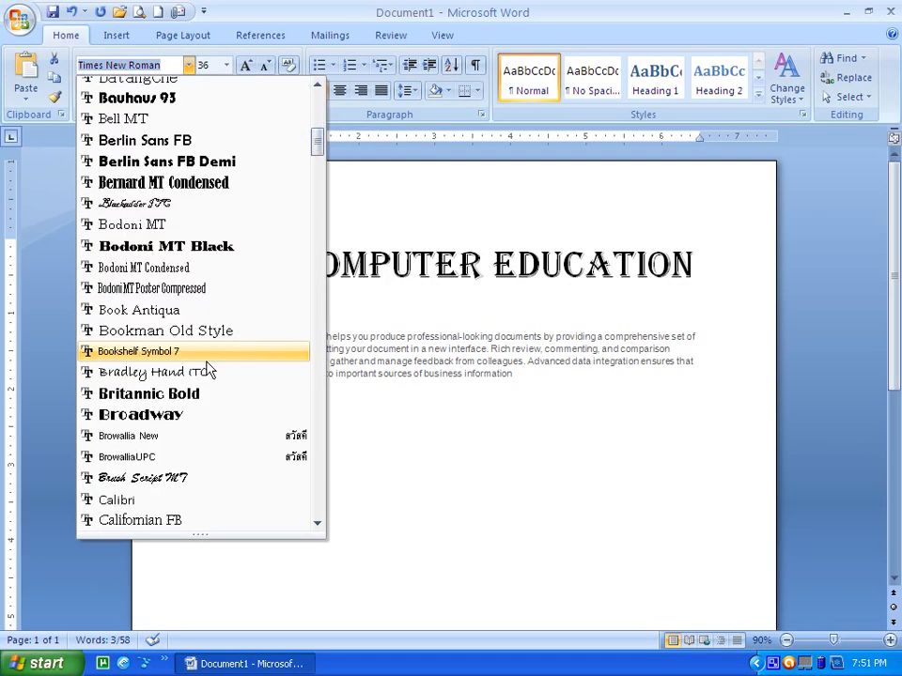
scroll(223, 348, "down", 18)
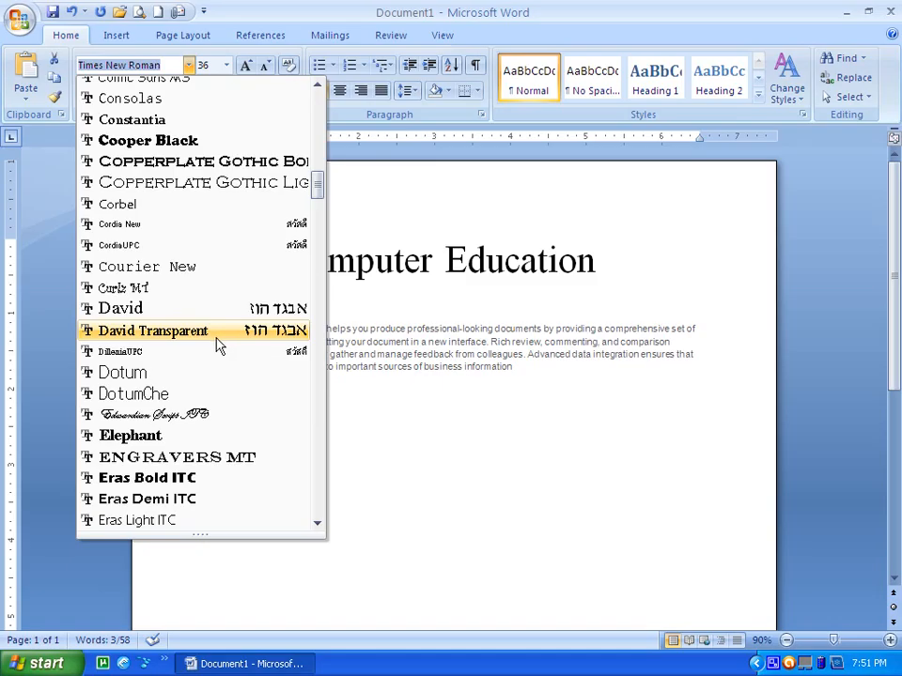
scroll(211, 346, "up", 13)
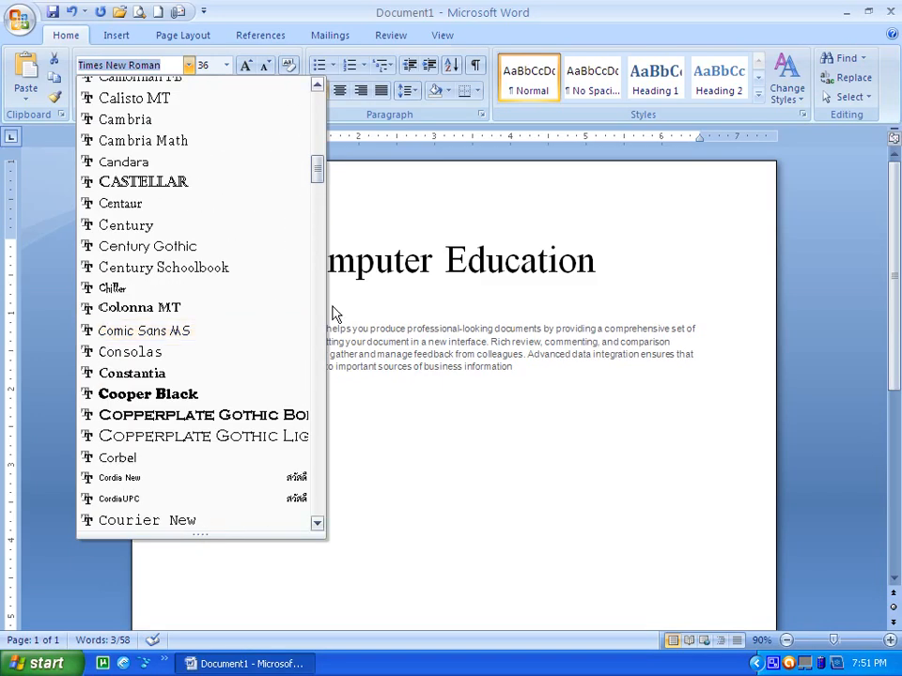
left_click(433, 310)
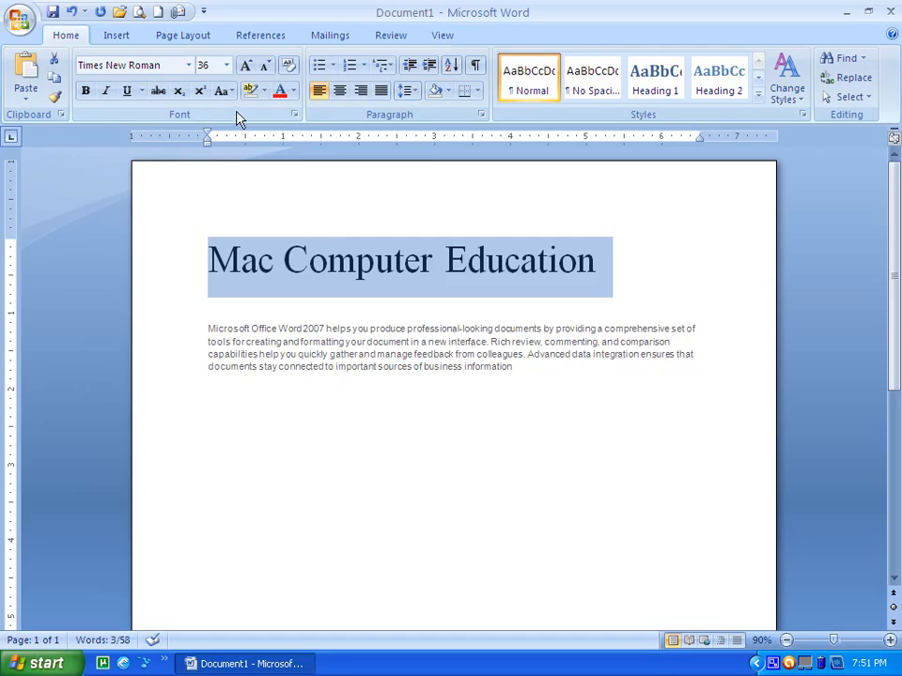
Step: Format the pasted body paragraph in Times New Roman at 12 points
left_click_drag(205, 332, 560, 369)
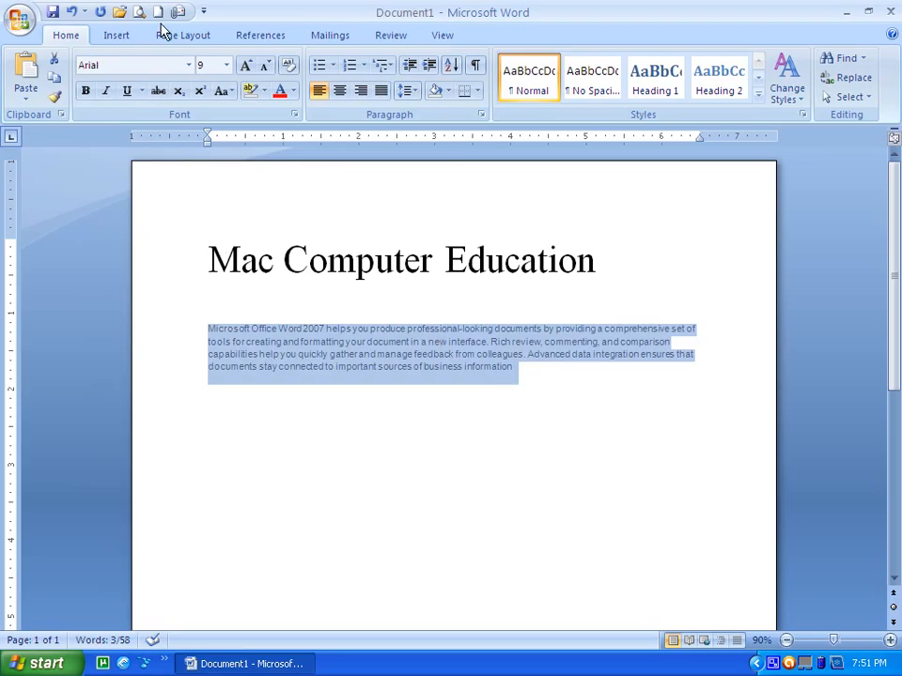
left_click(188, 65)
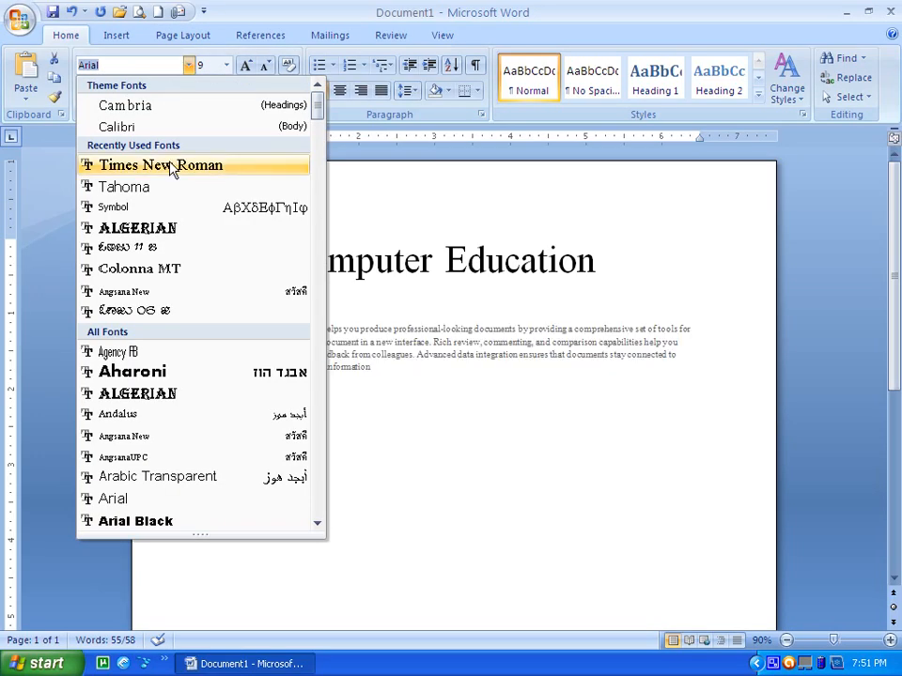
left_click(173, 165)
left_click(226, 67)
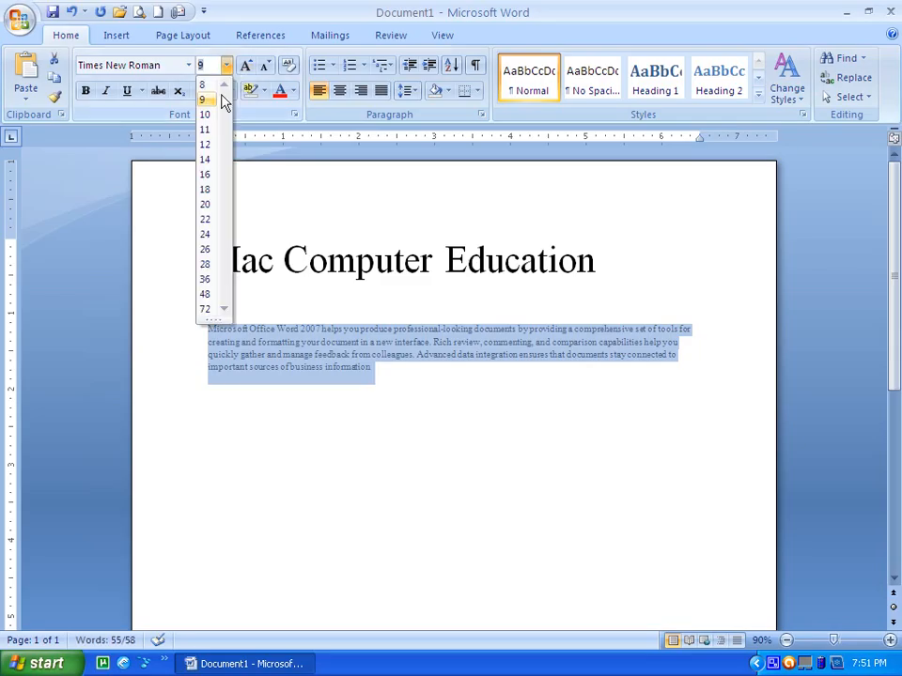
left_click(205, 147)
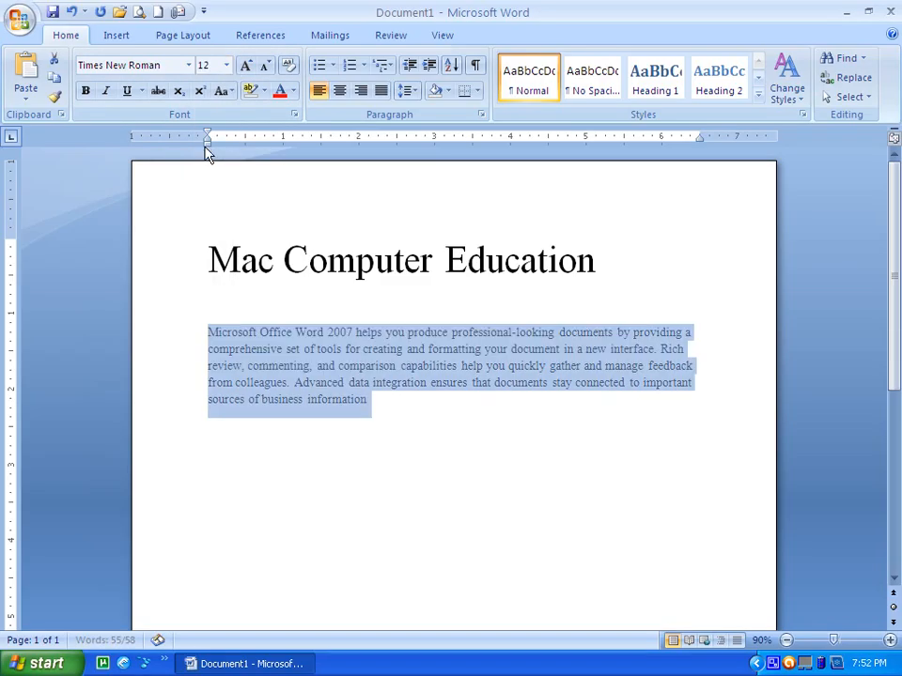
left_click(388, 435)
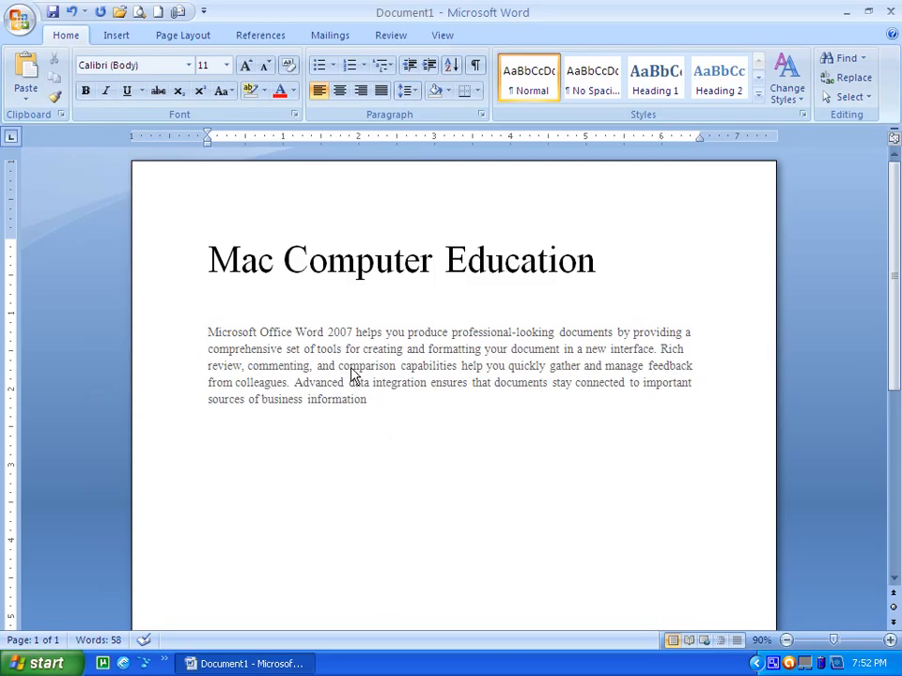
Step: Select the body paragraph, grow its font size in increments and shrink it back to 16 points
left_click_drag(376, 409, 172, 329)
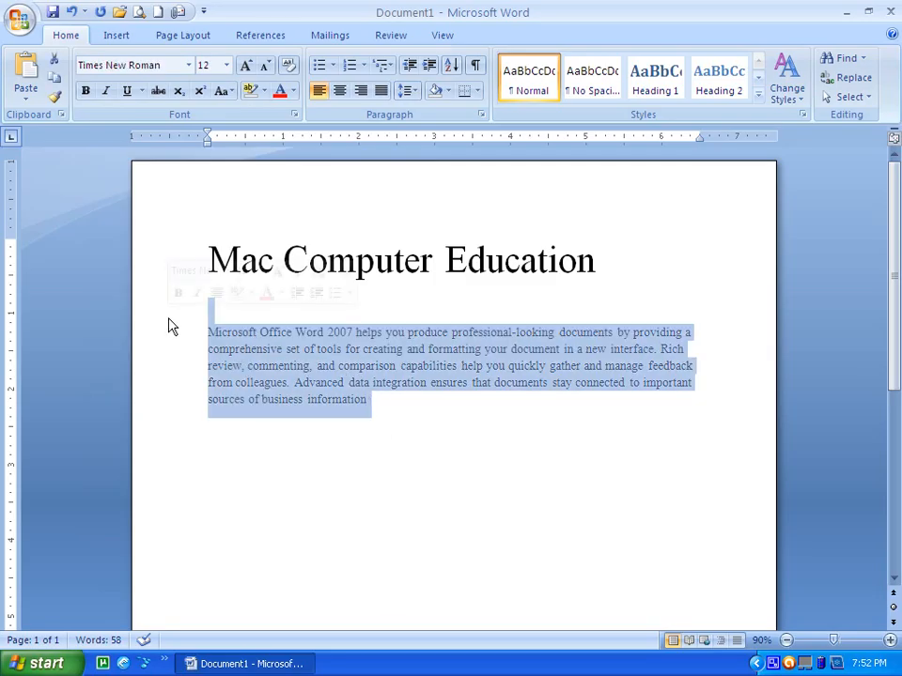
left_click_drag(386, 423, 195, 342)
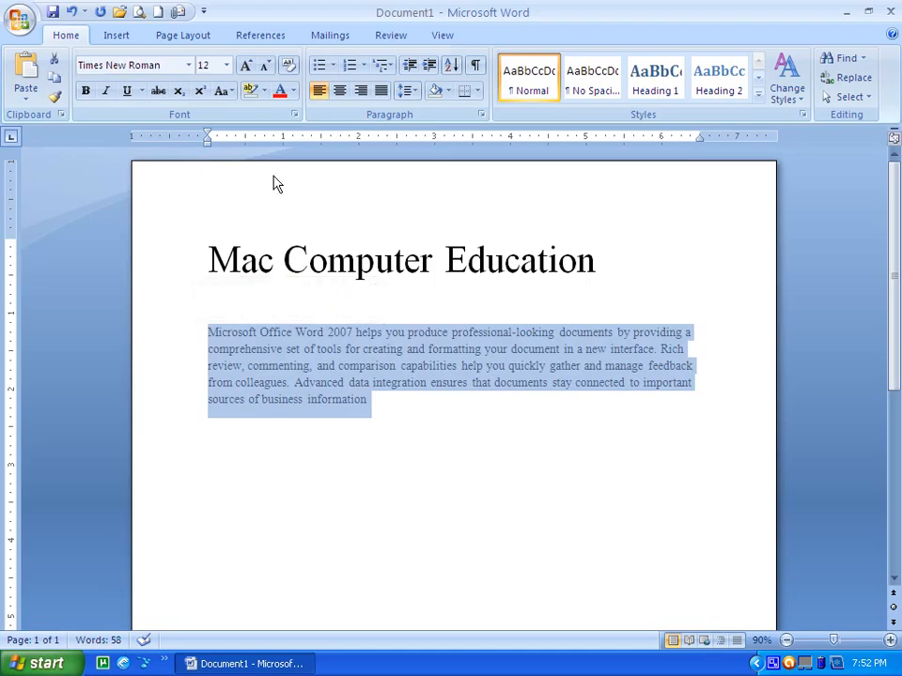
left_click(245, 66)
left_click(245, 66)
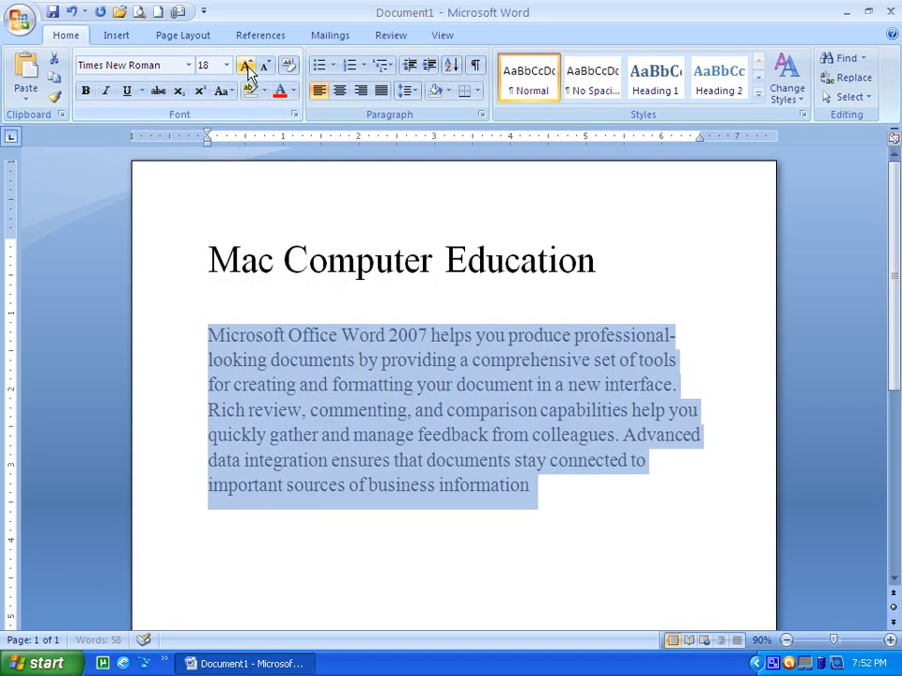
left_click(245, 65)
left_click(267, 66)
left_click(266, 67)
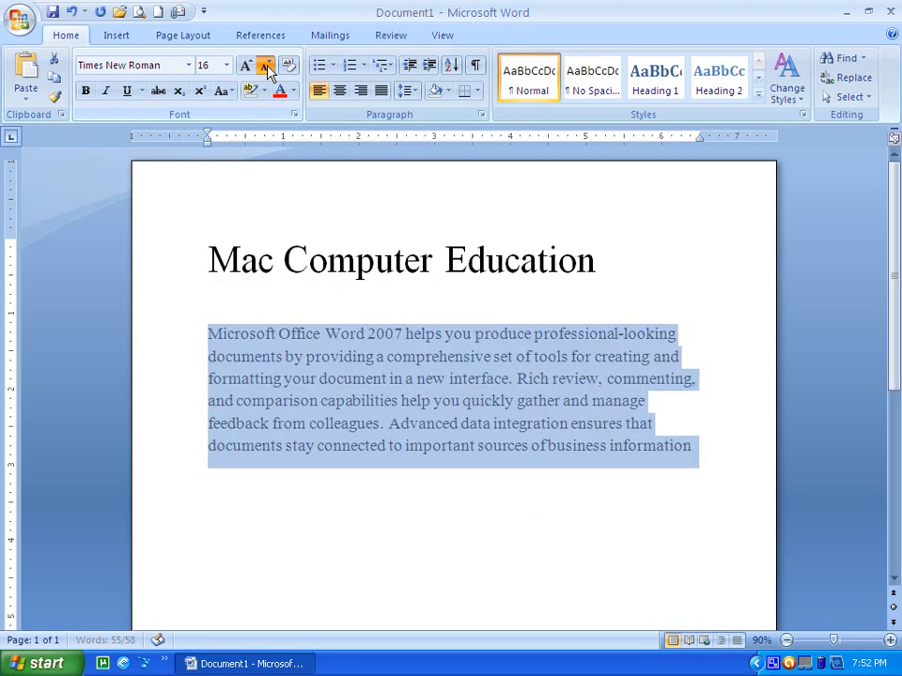
Step: Shrink the body paragraph's font size in increments to 9 points and grow it back to 12 points
left_click(266, 67)
left_click(267, 67)
left_click(267, 67)
left_click(267, 67)
left_click(267, 66)
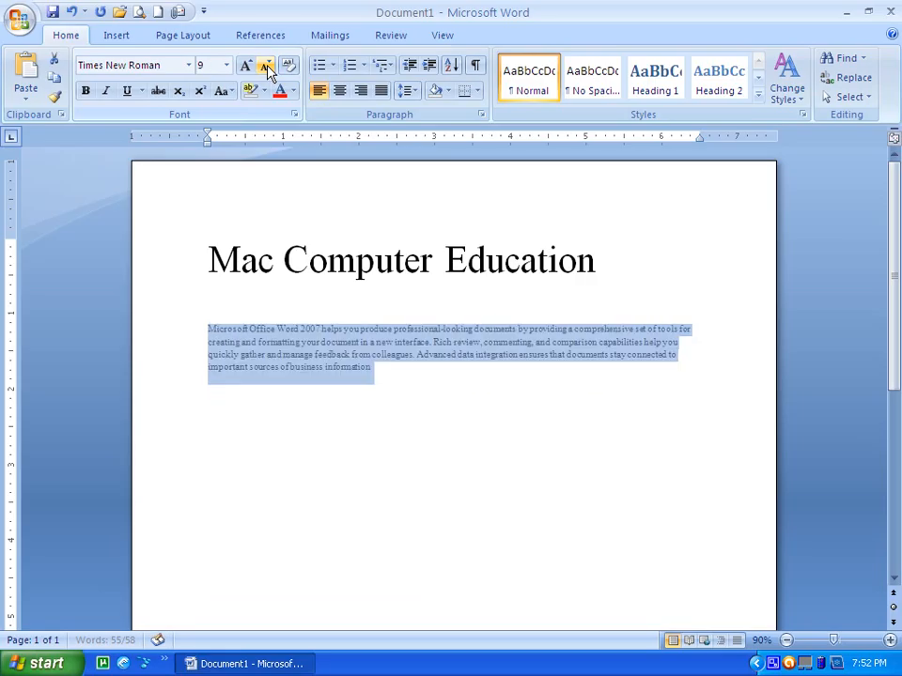
left_click(245, 67)
left_click(245, 67)
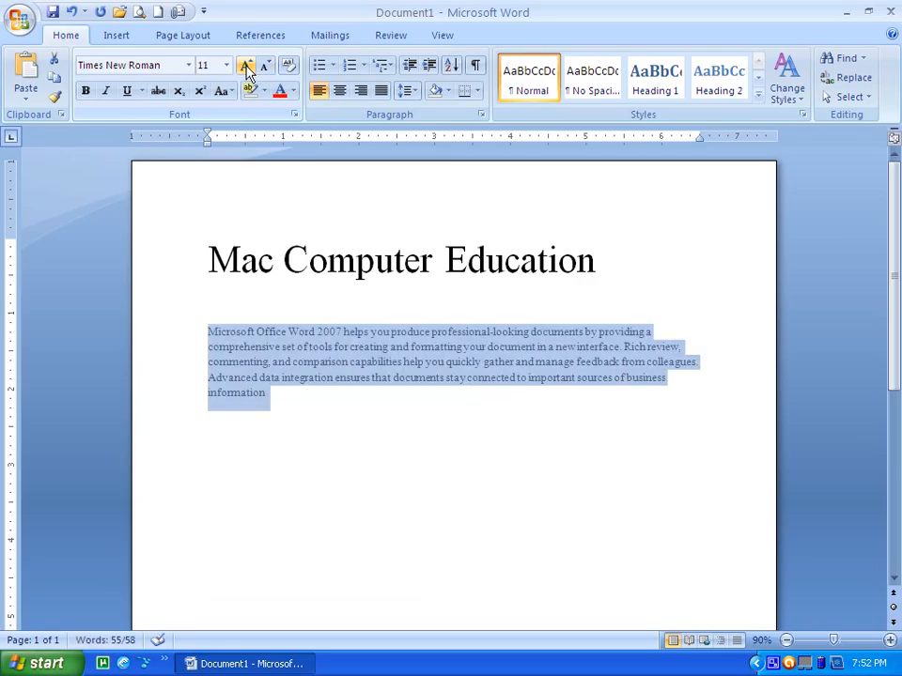
left_click(246, 66)
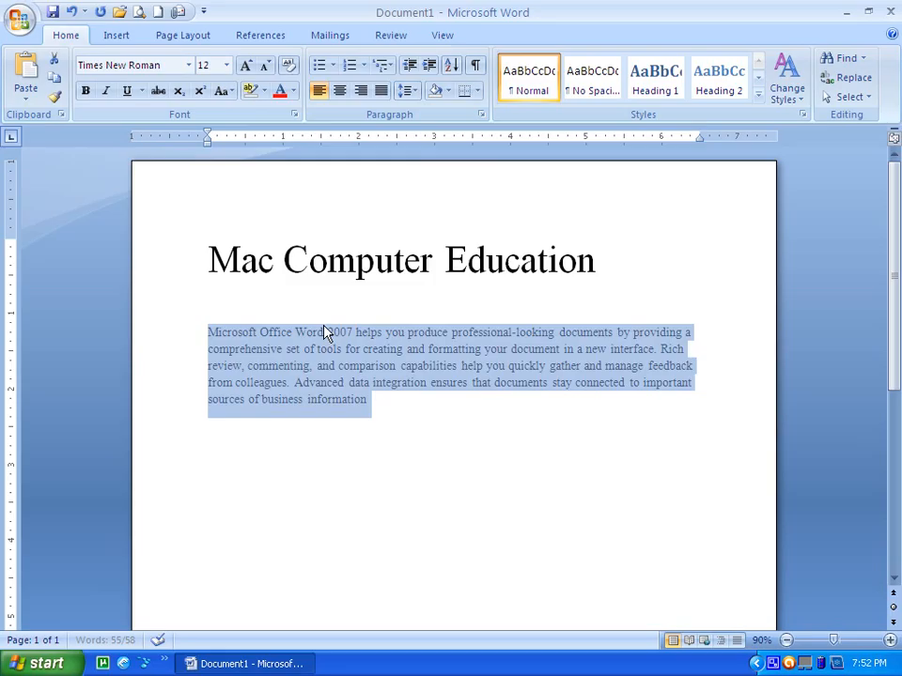
Step: Grow the title's font size one increment to 48 points and shrink it back to 36 points
left_click(334, 306)
left_click_drag(590, 262, 178, 266)
left_click(245, 69)
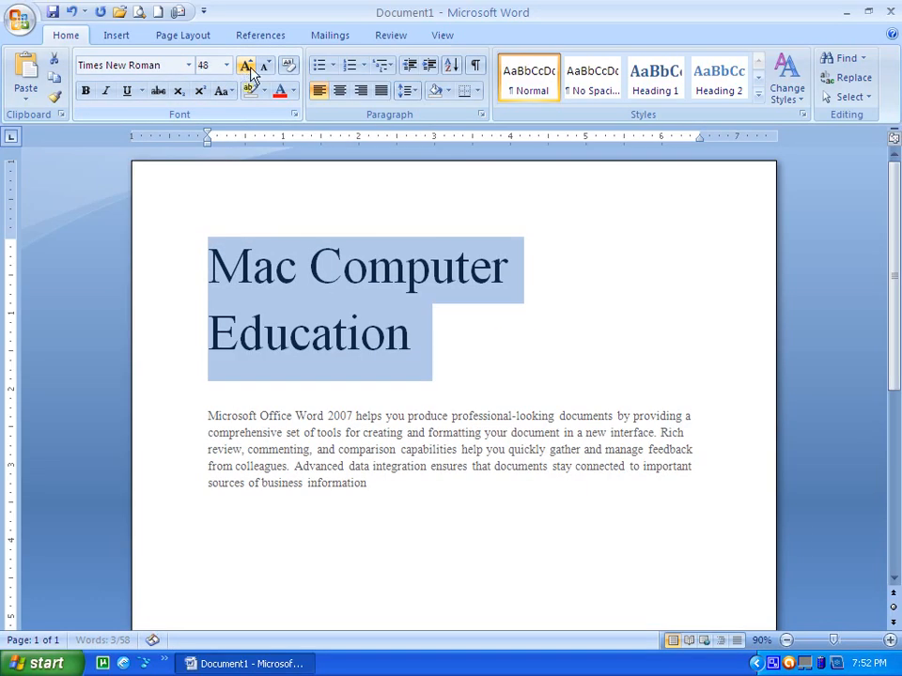
left_click(264, 67)
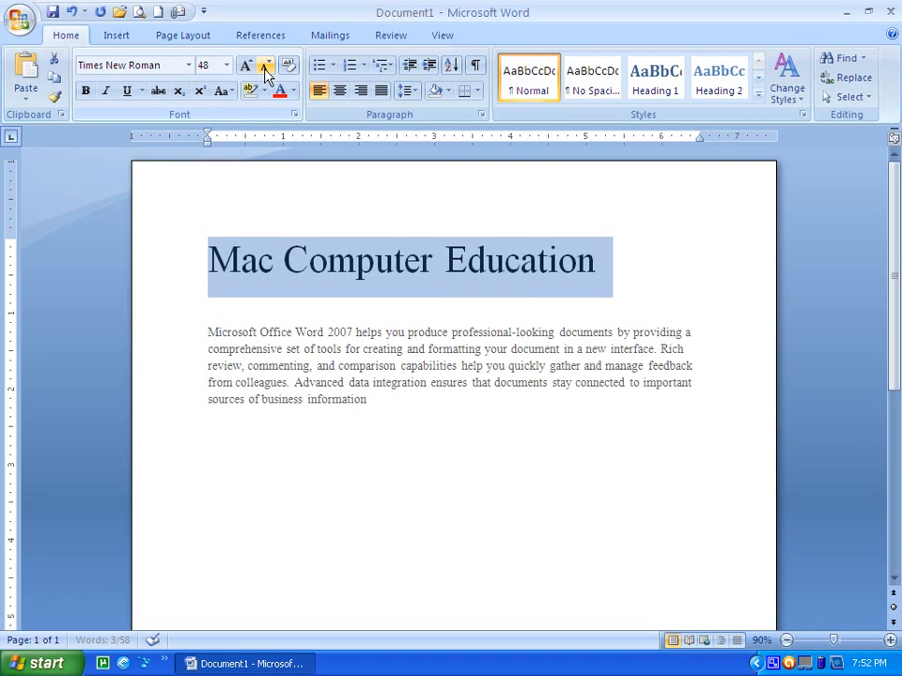
left_click(381, 456)
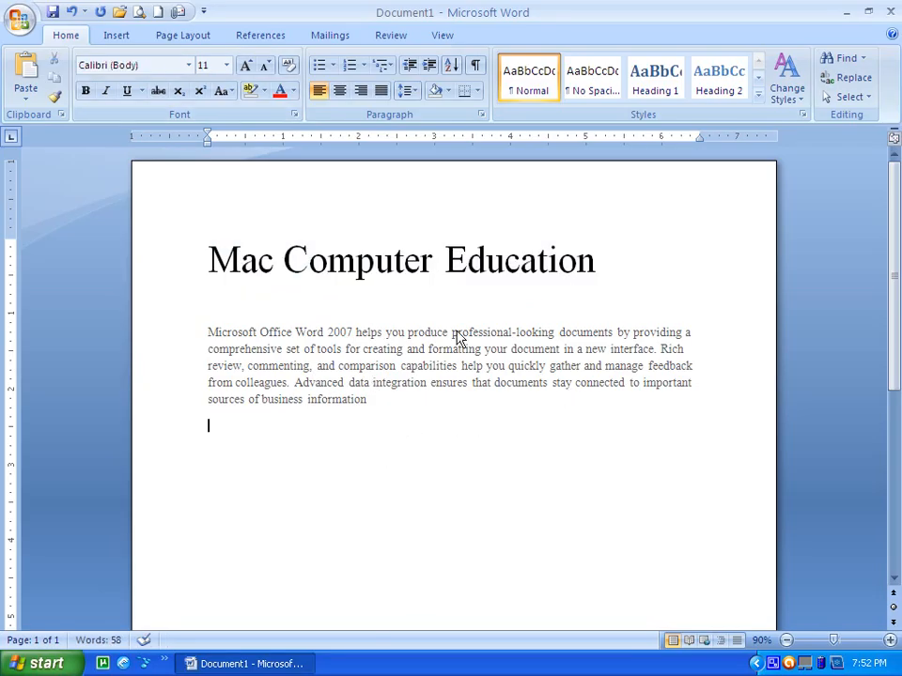
Step: Try bold and italic formatting on the title "Mac Computer Education", removing each again
left_click_drag(638, 278, 158, 267)
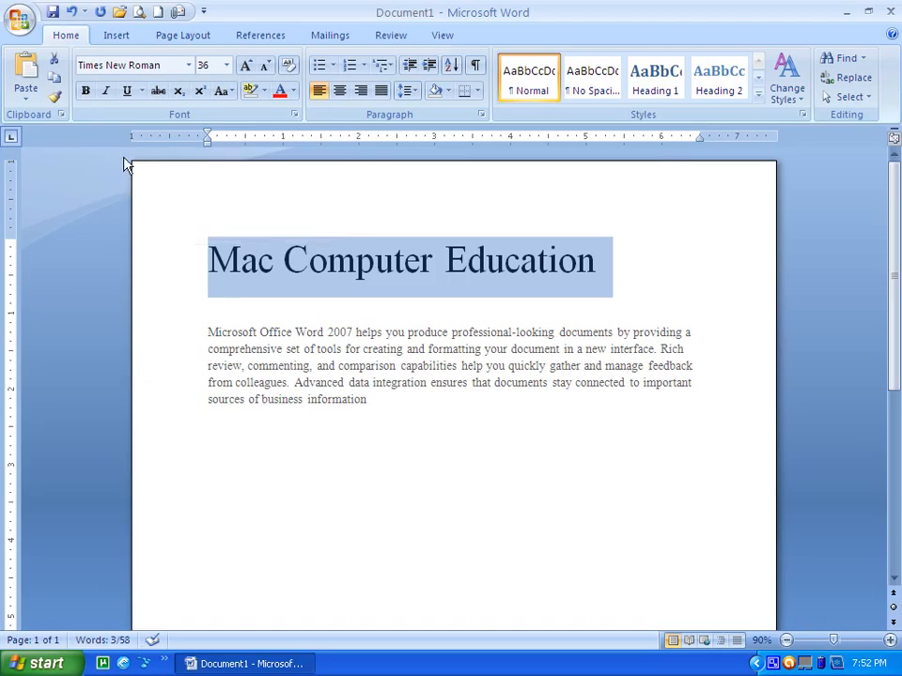
left_click(86, 92)
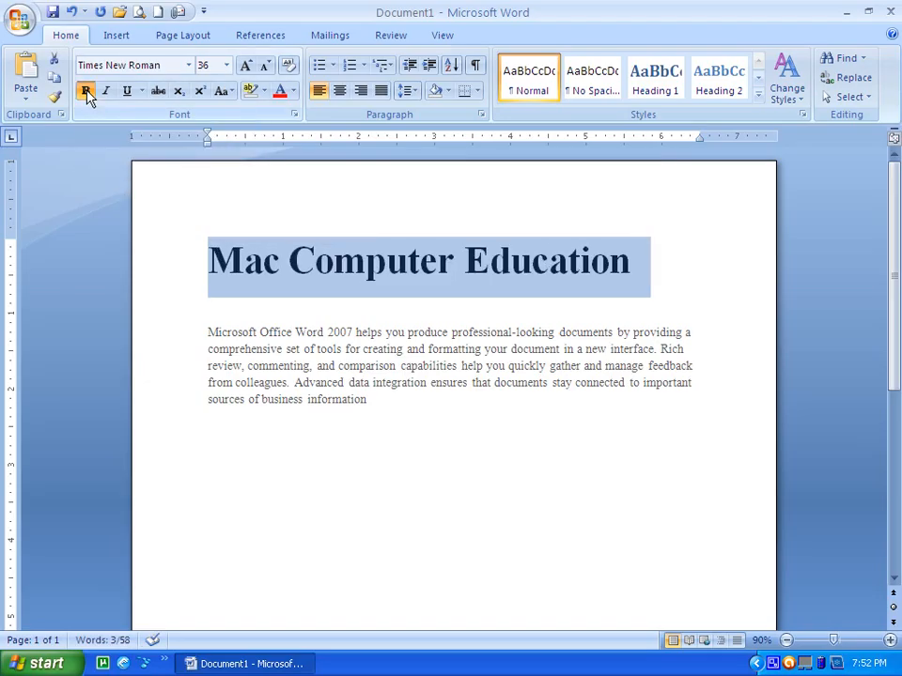
left_click(85, 93)
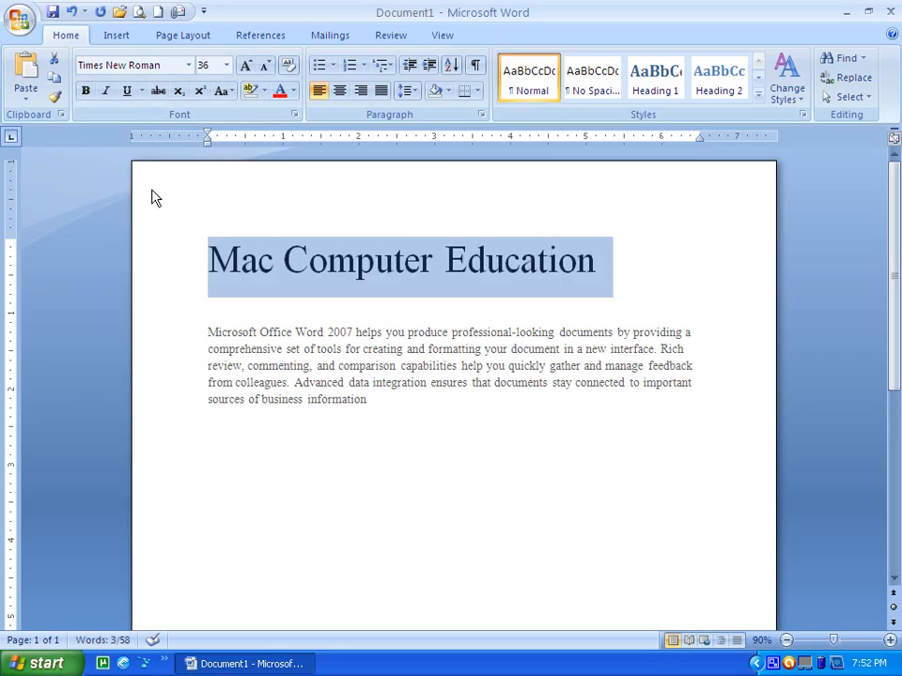
left_click(86, 92)
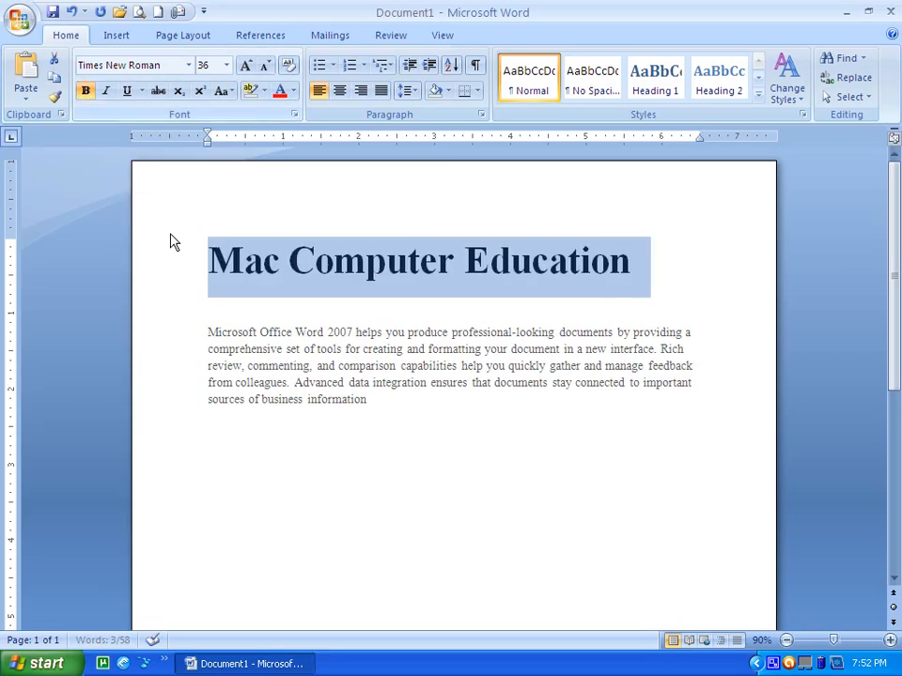
left_click(90, 94)
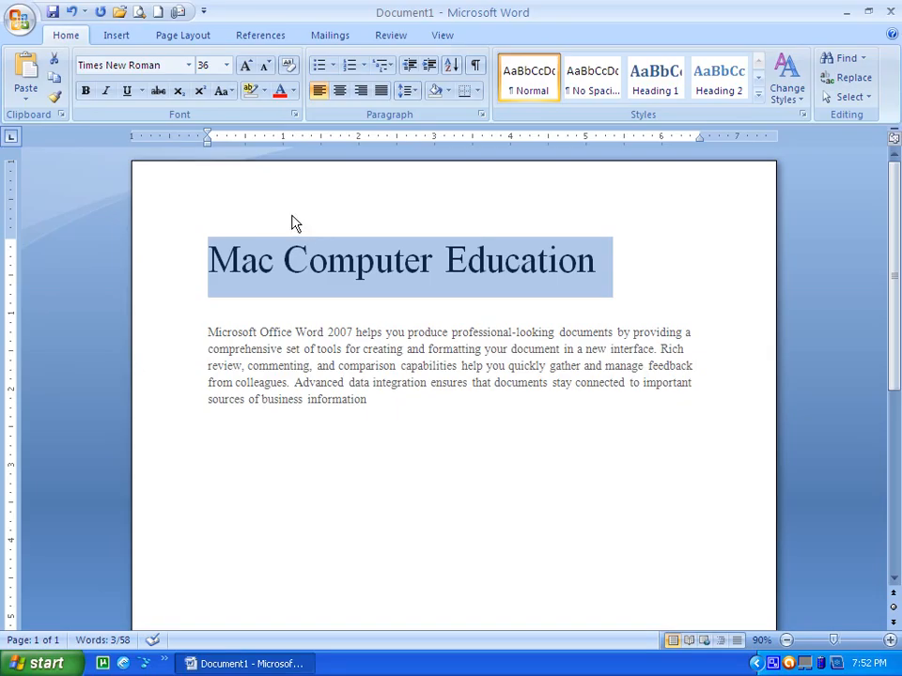
left_click(105, 92)
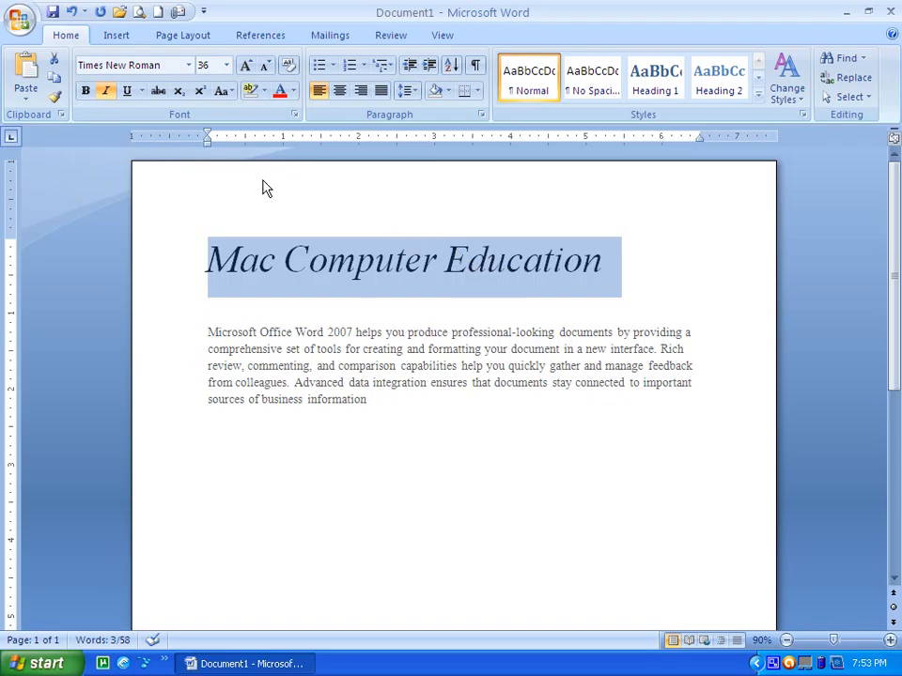
left_click(107, 91)
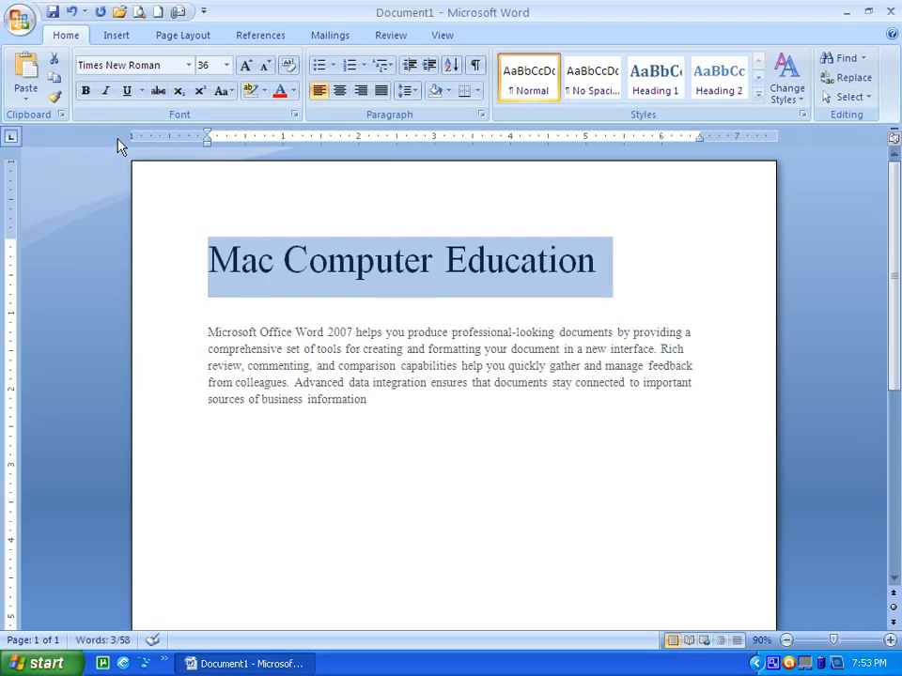
Step: Underline the title with a double line and set the underline colour to standard red
left_click(126, 93)
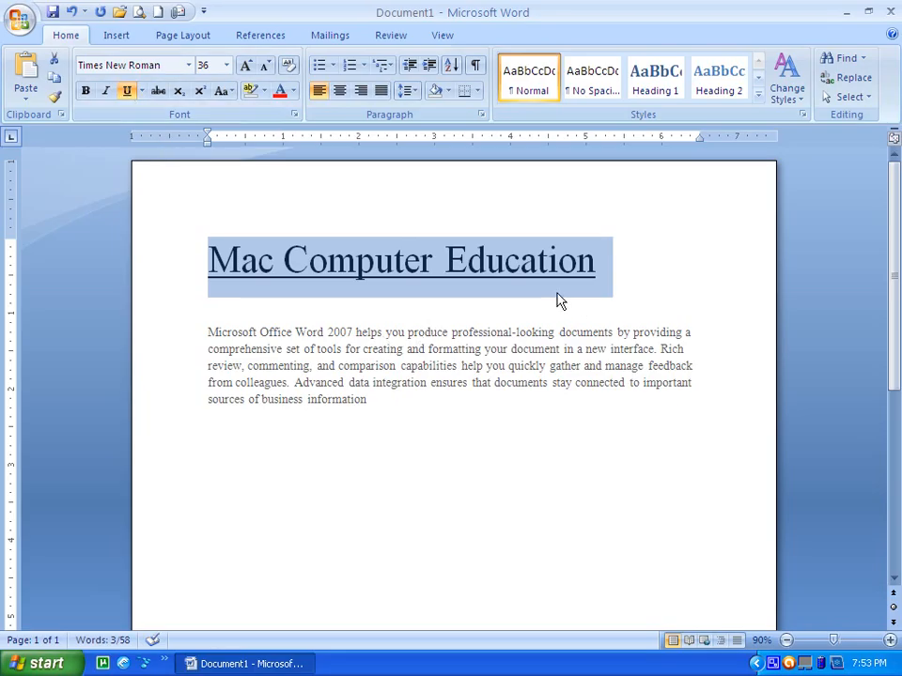
left_click(142, 92)
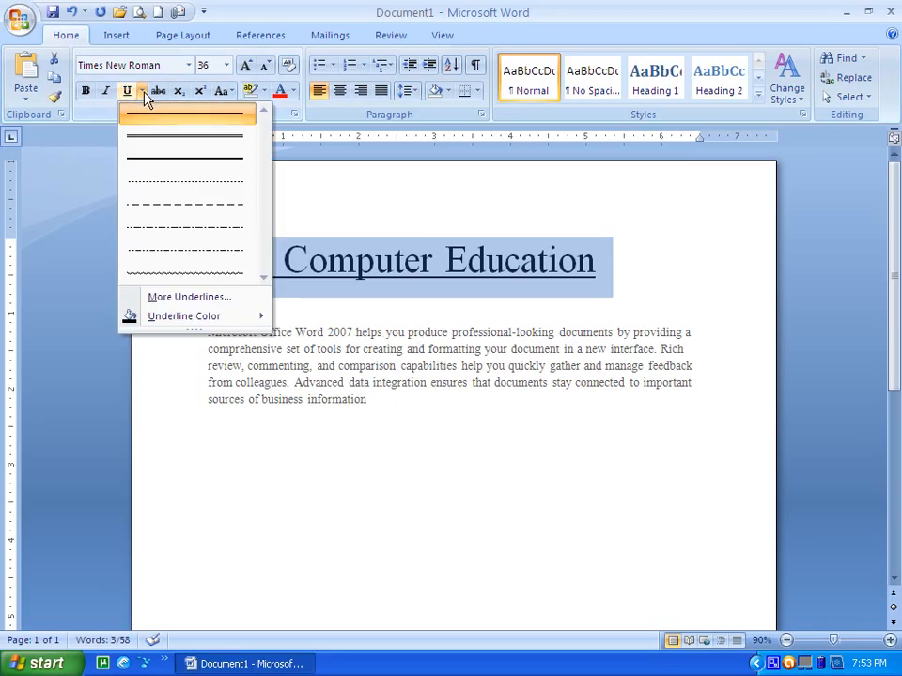
left_click(169, 145)
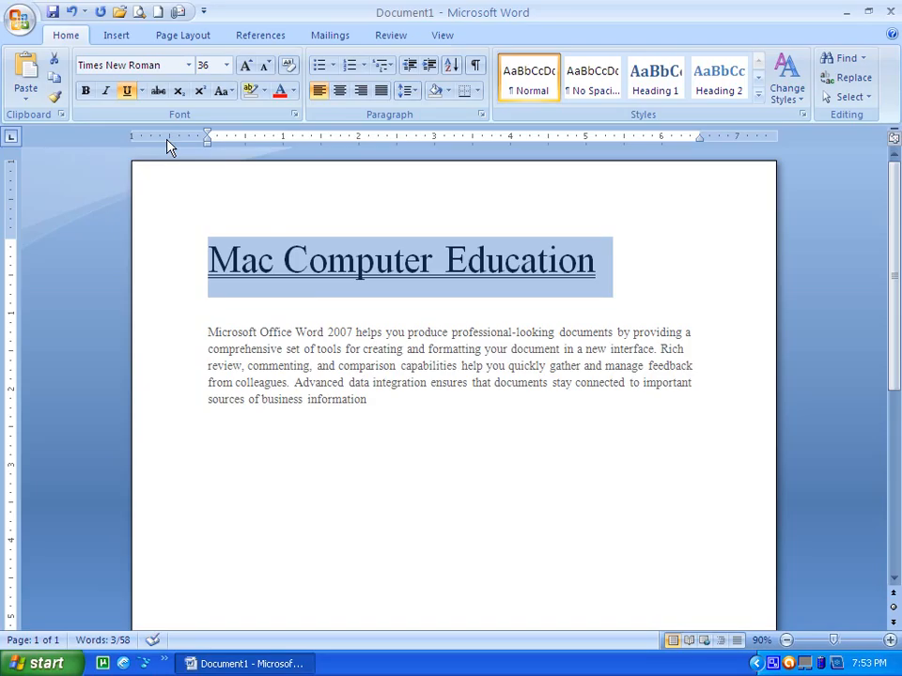
left_click(143, 94)
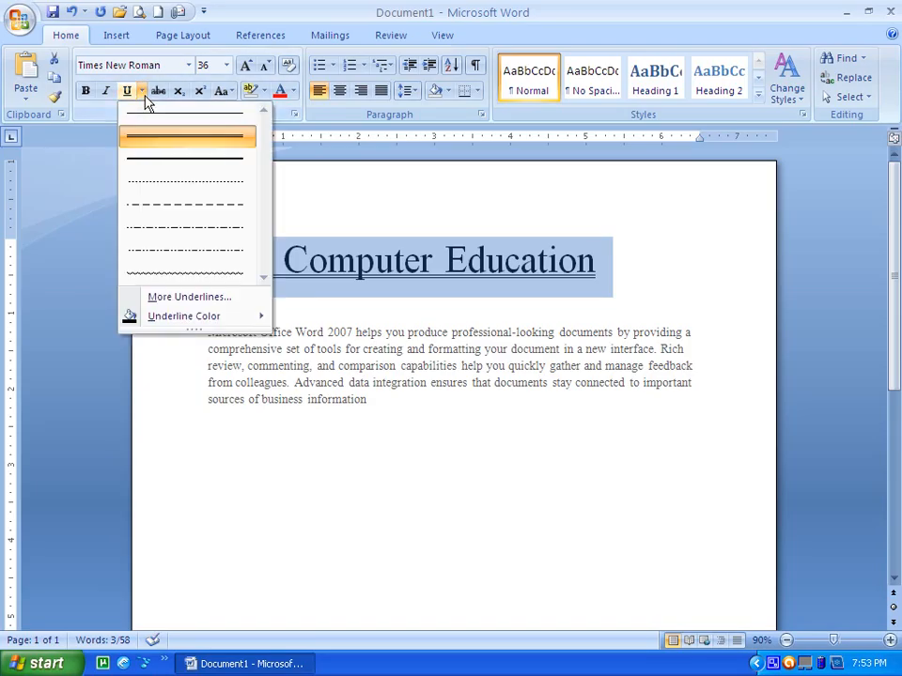
mouse_move(172, 317)
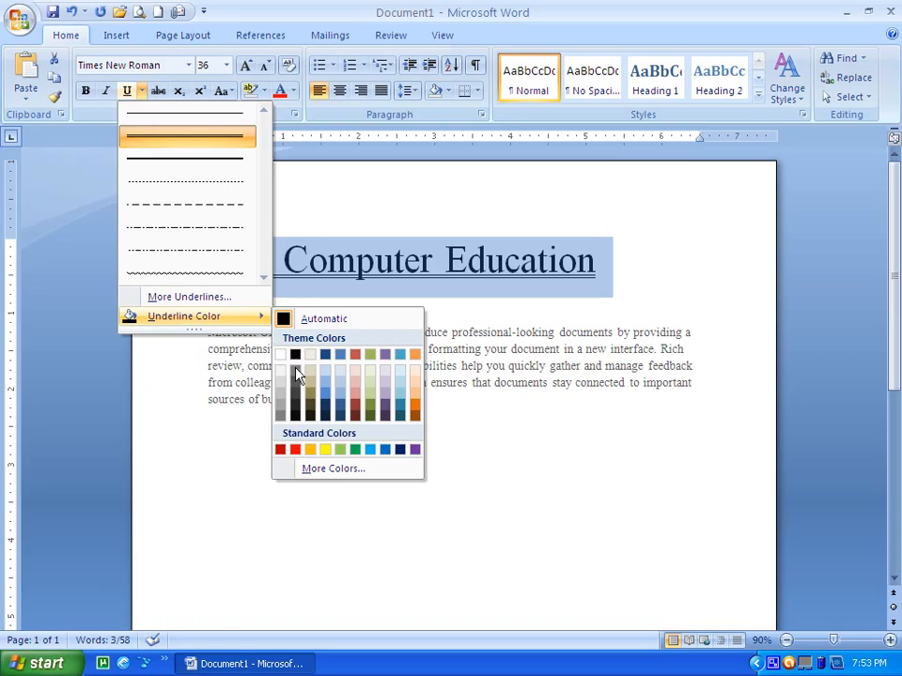
left_click(294, 450)
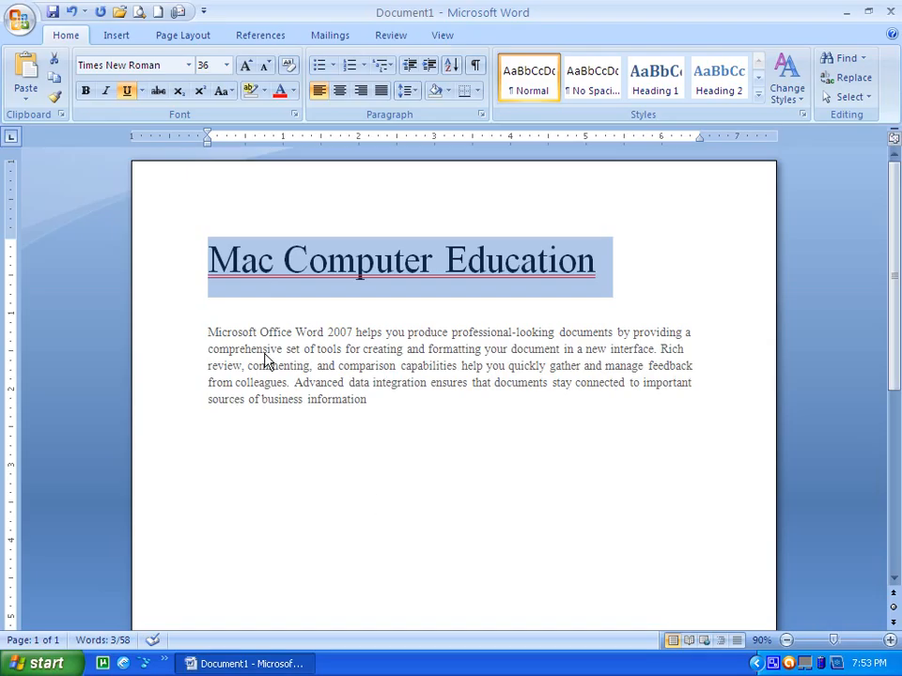
left_click(606, 282)
Step: Apply strikethrough to the whole title and remove it again
left_click(196, 246)
left_click(350, 226)
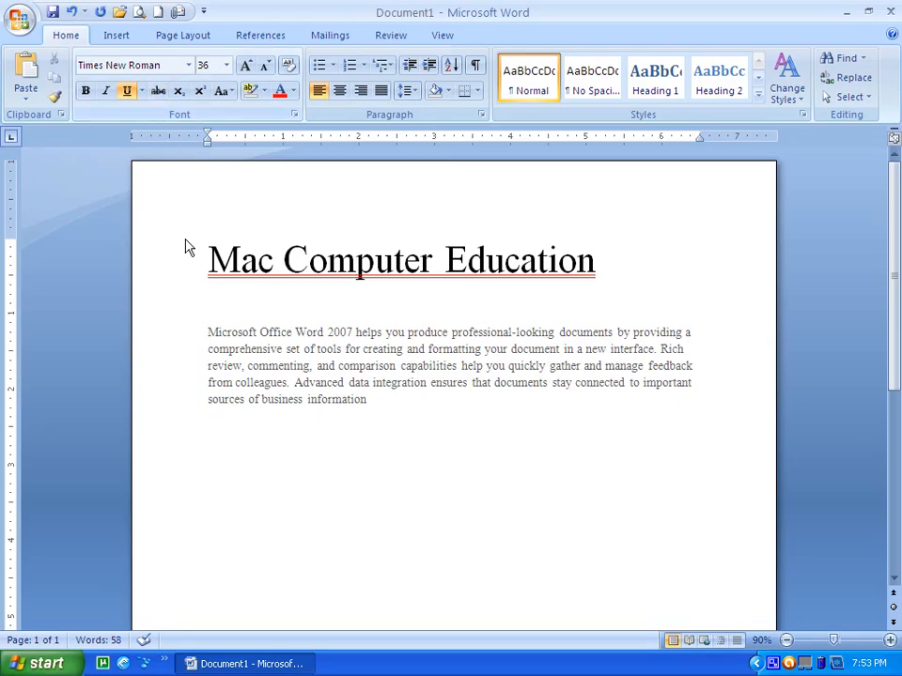
left_click(190, 249)
left_click(423, 258)
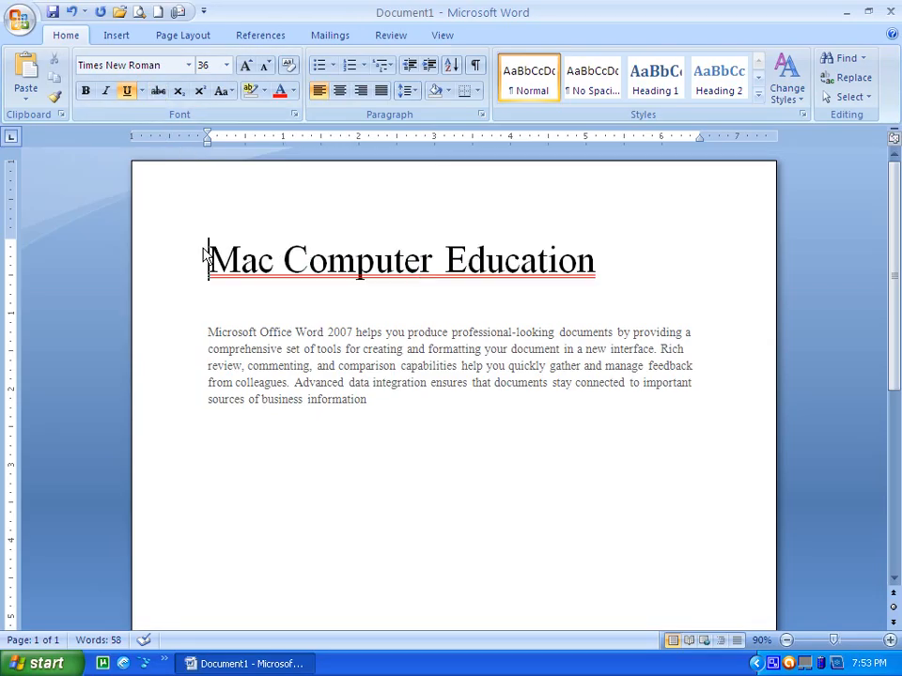
left_click_drag(208, 256, 636, 262)
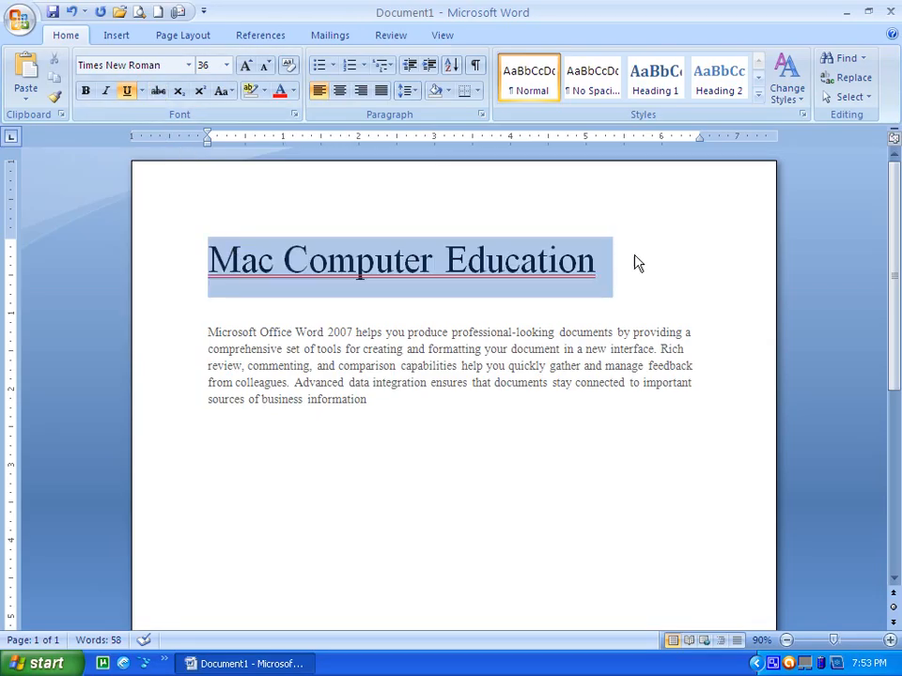
left_click(160, 92)
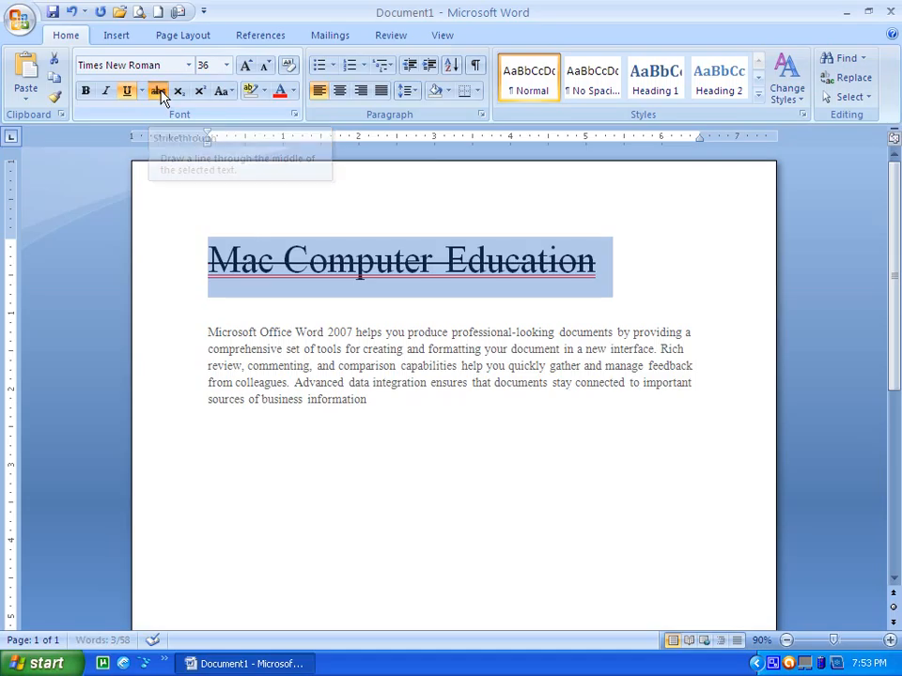
left_click(334, 301)
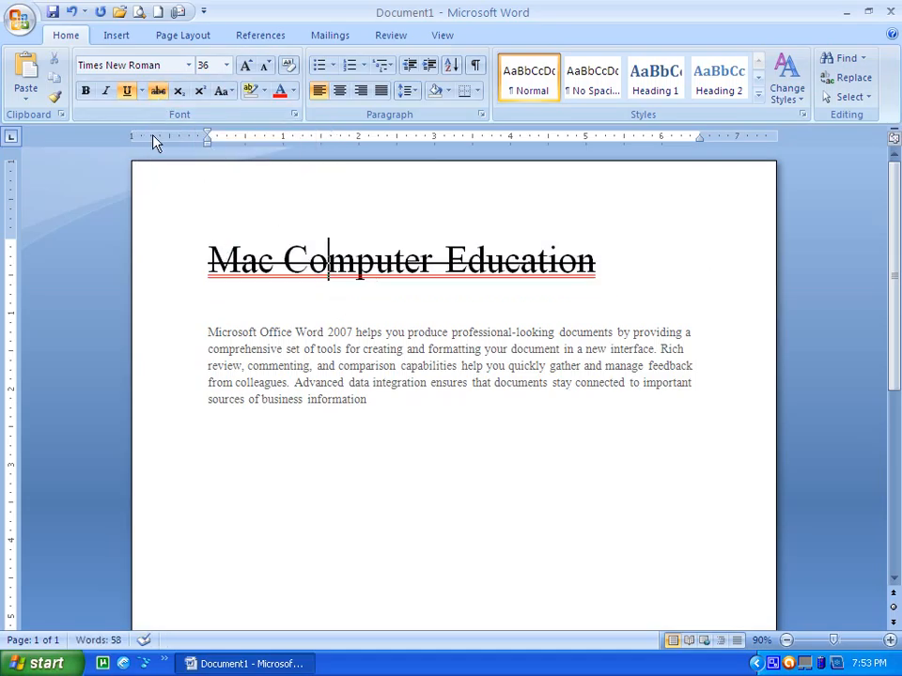
left_click_drag(210, 251, 696, 261)
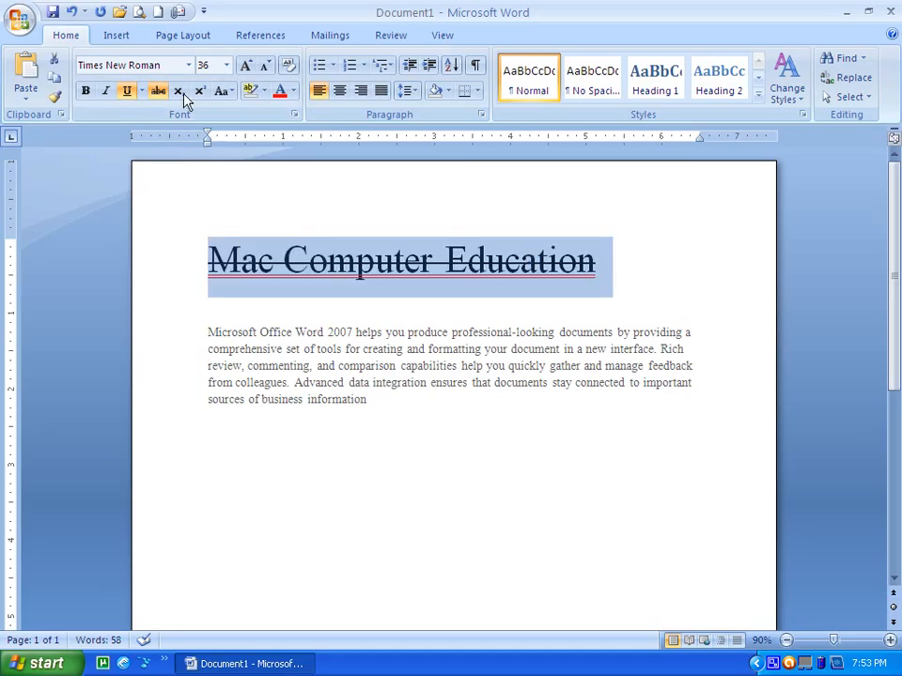
left_click(159, 91)
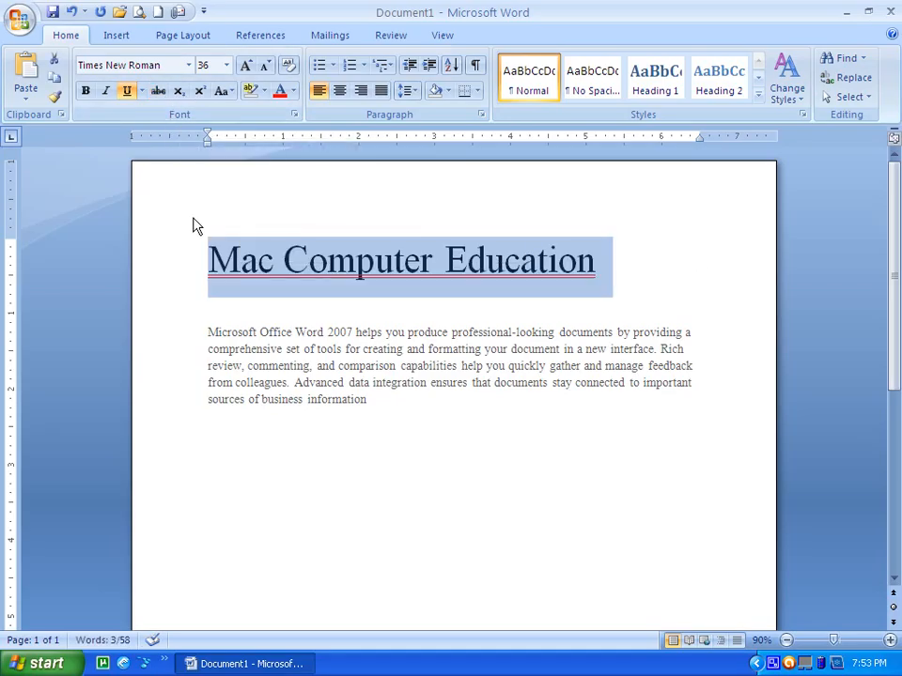
left_click(417, 415)
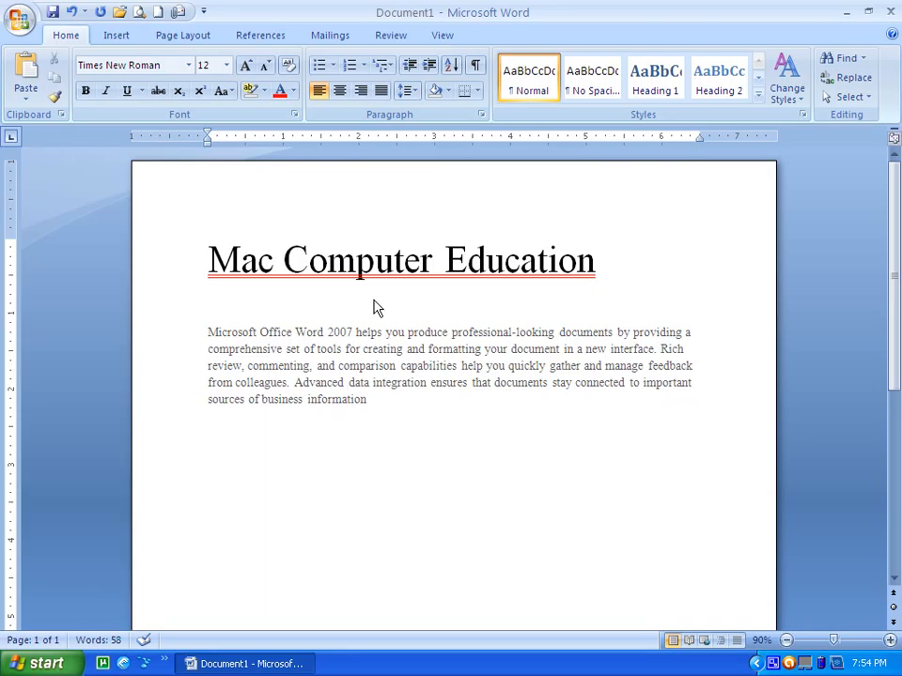
Step: Highlight "Microsoft Office Word 2007" in the body paragraph in turquoise and clear the highlight again
left_click_drag(208, 335, 351, 335)
left_click(264, 91)
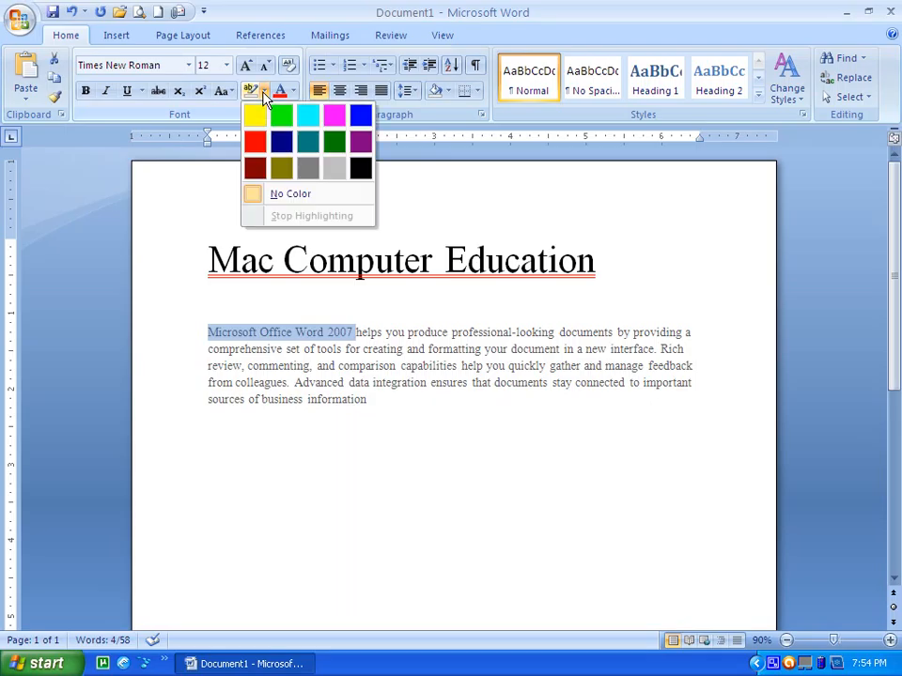
left_click(311, 119)
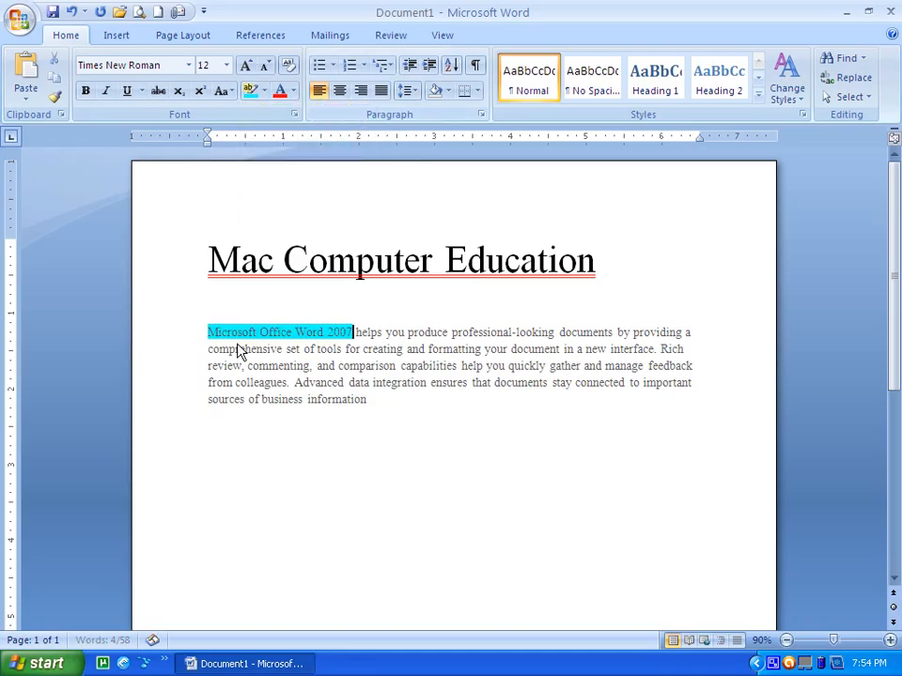
left_click_drag(204, 343, 342, 334)
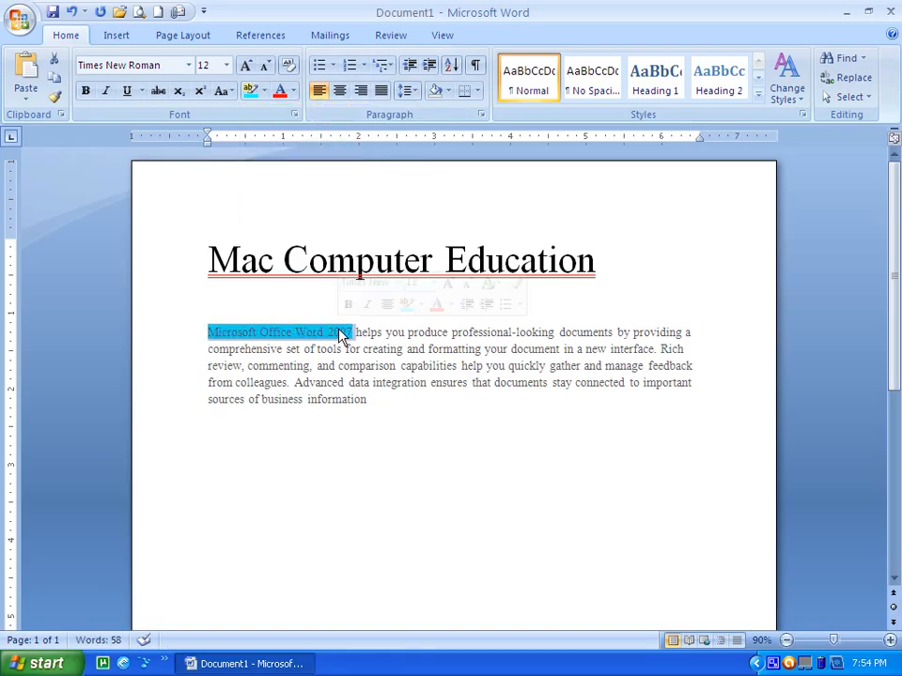
left_click(264, 91)
left_click(296, 196)
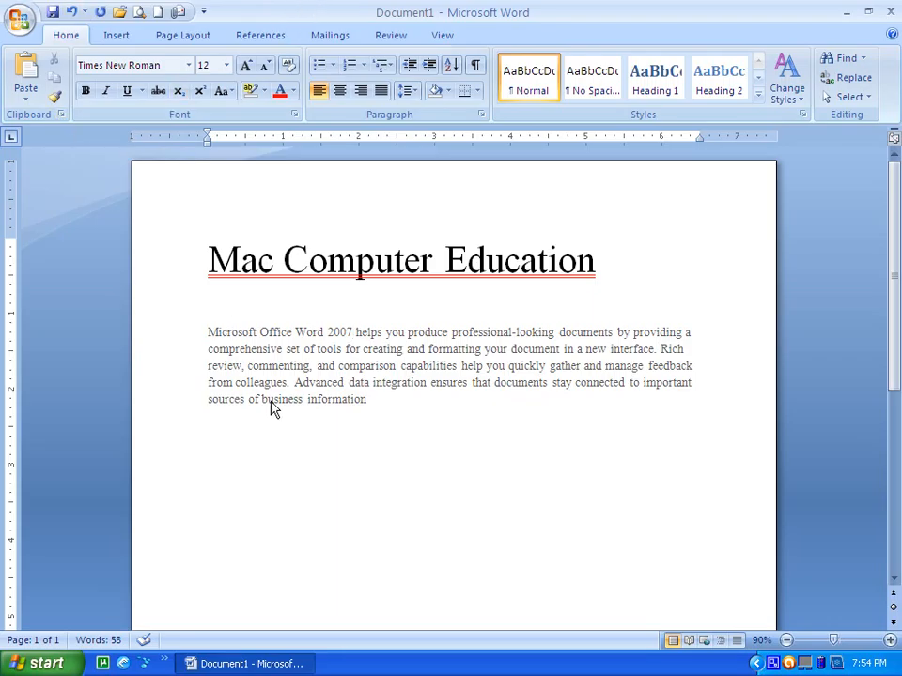
Step: Set the body paragraph's font colour to a medium blue theme shade and select the paragraph again
left_click_drag(207, 312, 406, 410)
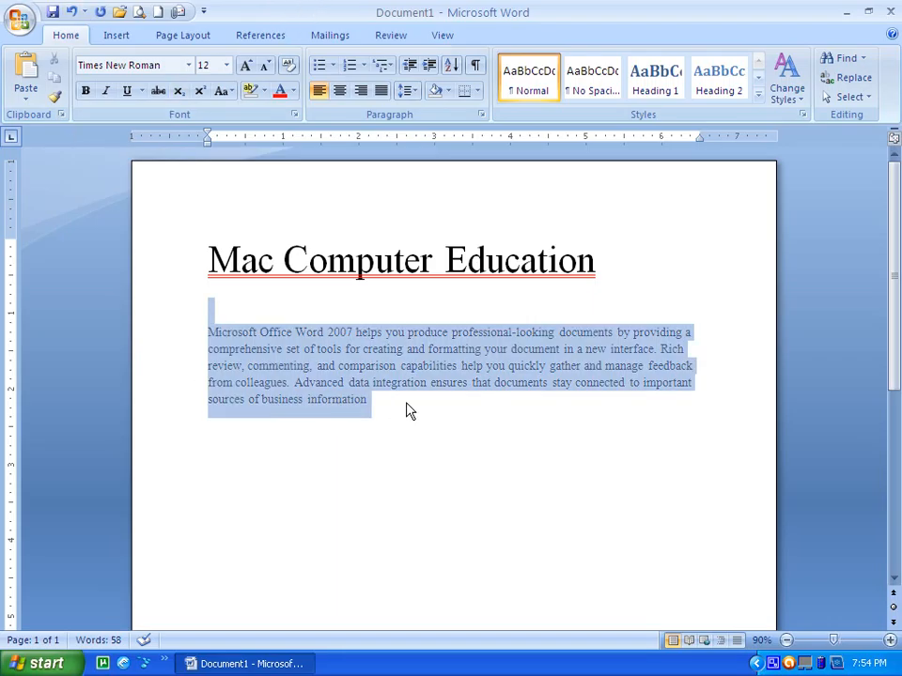
left_click(293, 93)
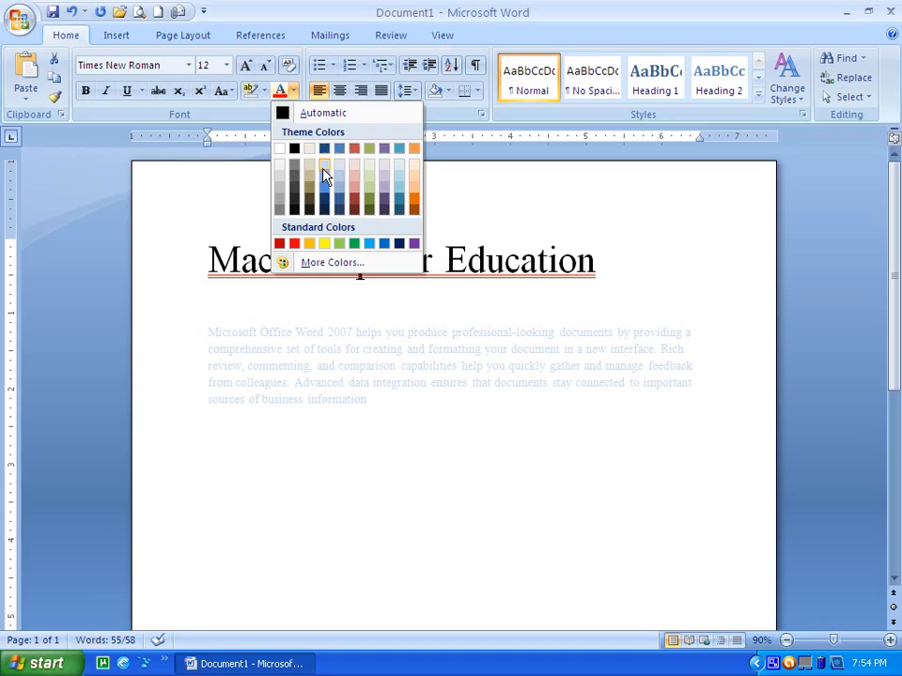
left_click(323, 192)
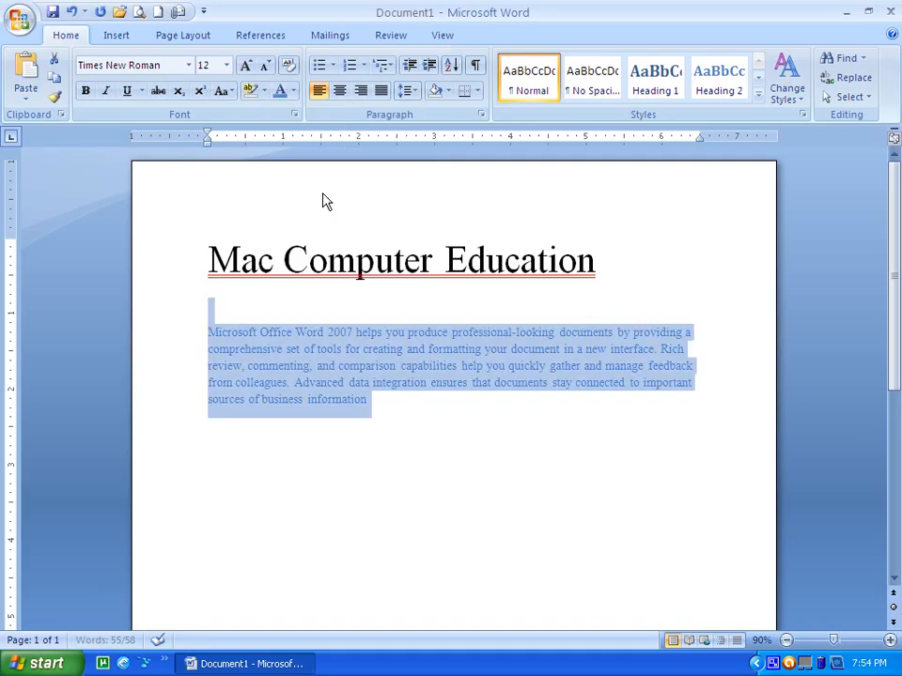
left_click(399, 451)
left_click_drag(380, 416, 236, 336)
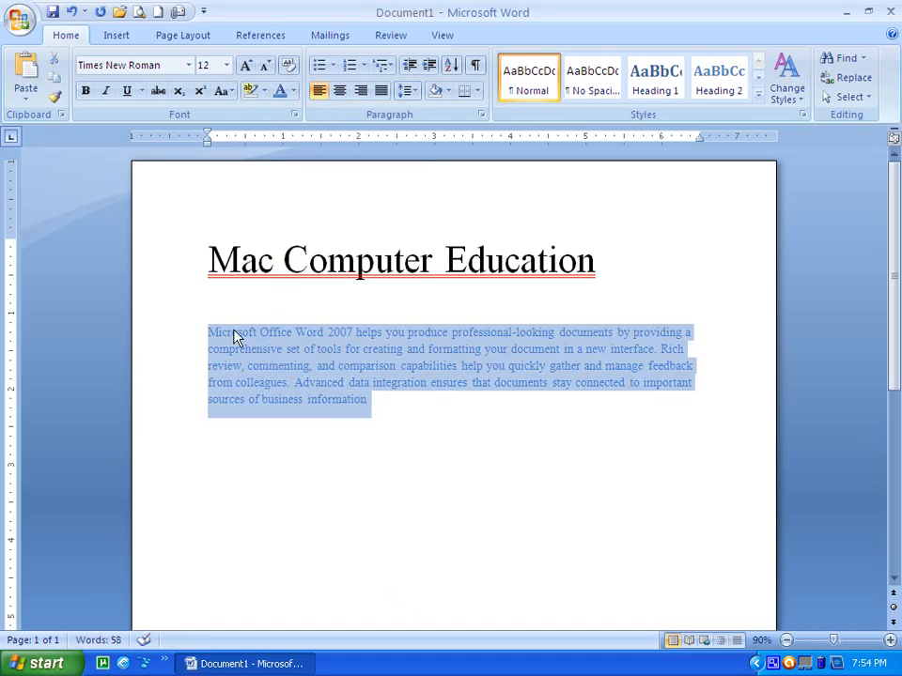
Step: Set the selected body paragraph's font colour to a custom violet with RGB values 123, 107, 239
left_click(293, 90)
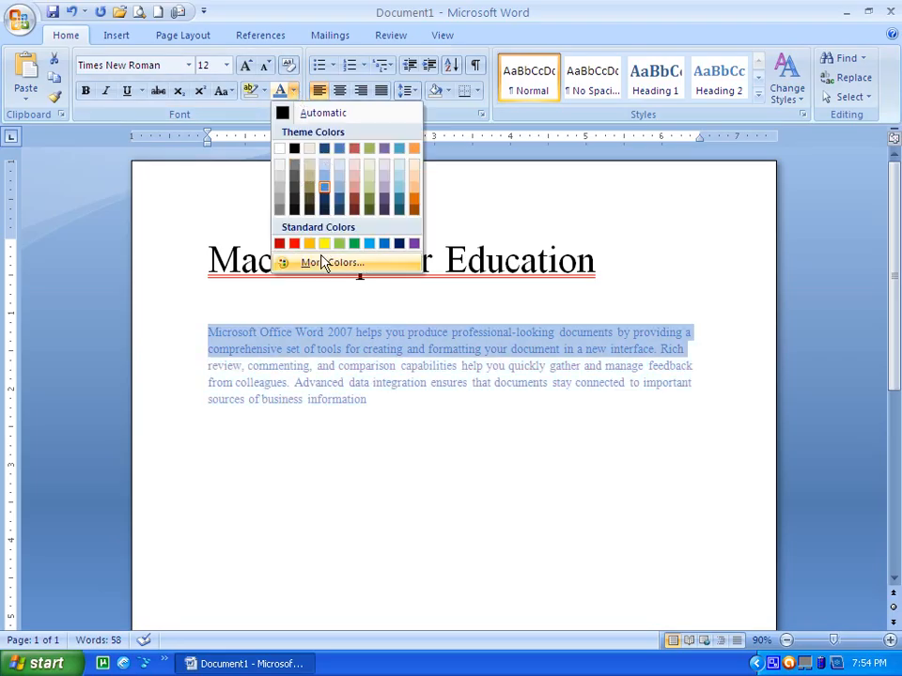
left_click(317, 264)
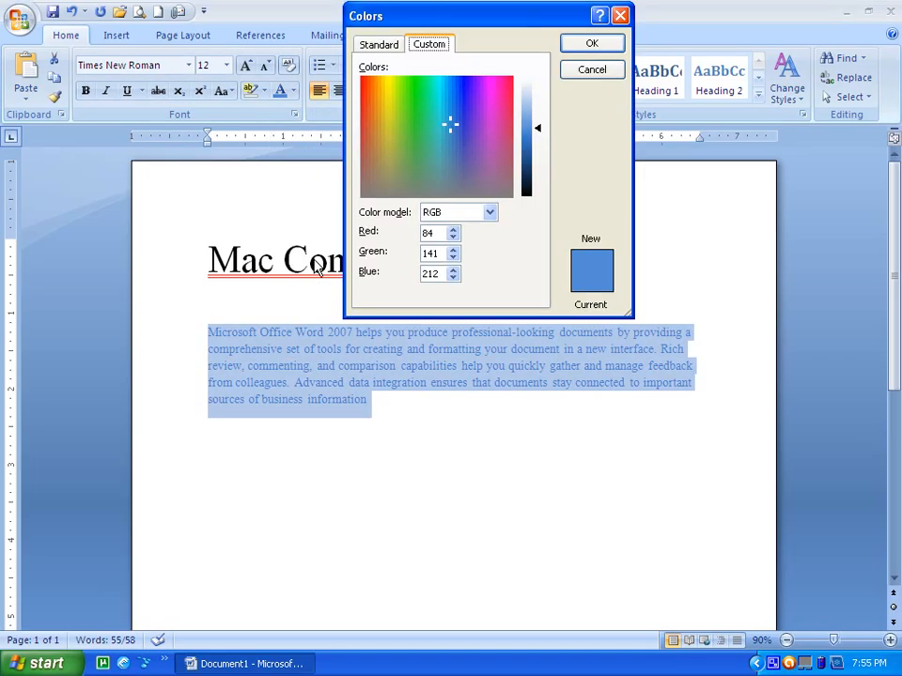
left_click(419, 112)
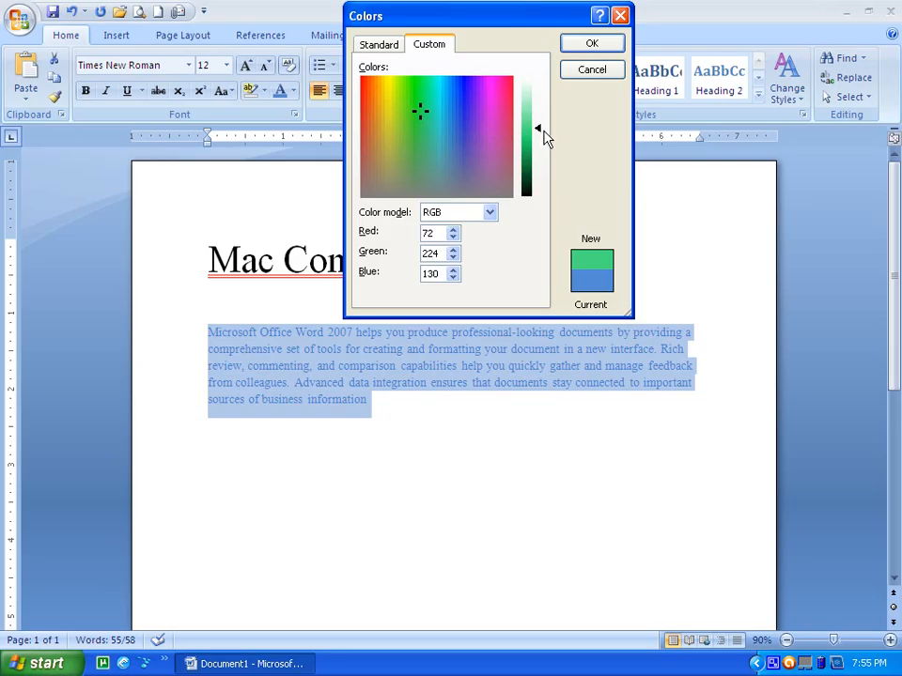
left_click(408, 166)
left_click(433, 139)
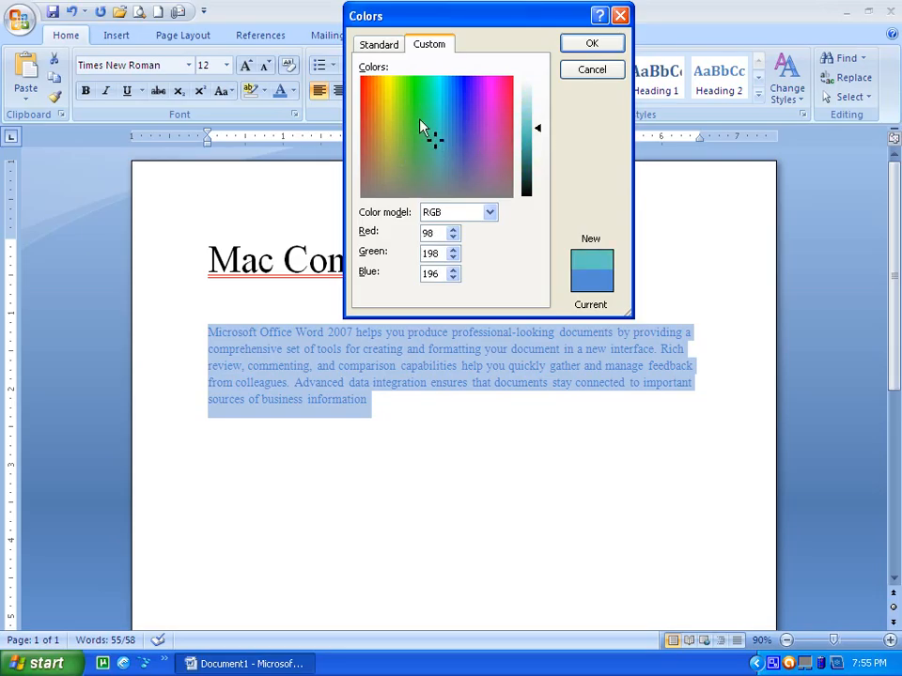
left_click_drag(541, 138, 519, 119)
left_click(453, 104)
left_click(464, 99)
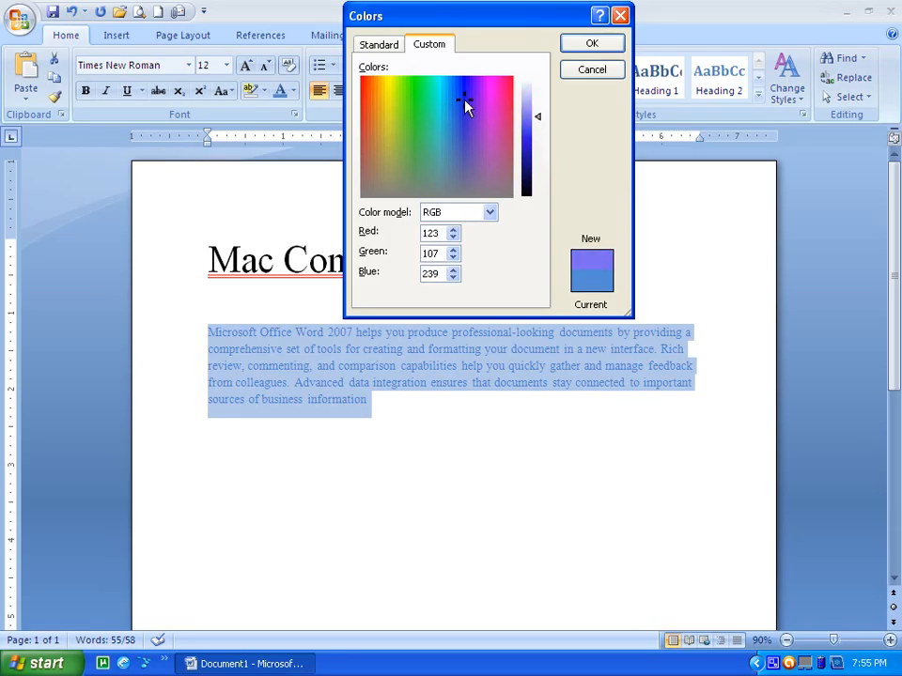
left_click(596, 44)
left_click(411, 437)
left_click(397, 400)
left_click_drag(396, 400, 226, 318)
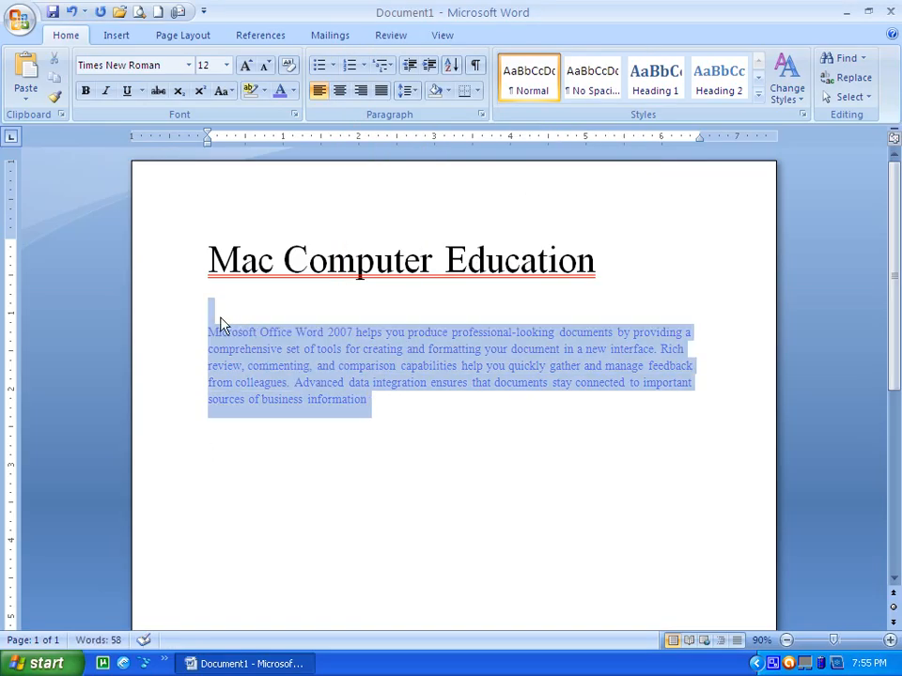
left_click(422, 445)
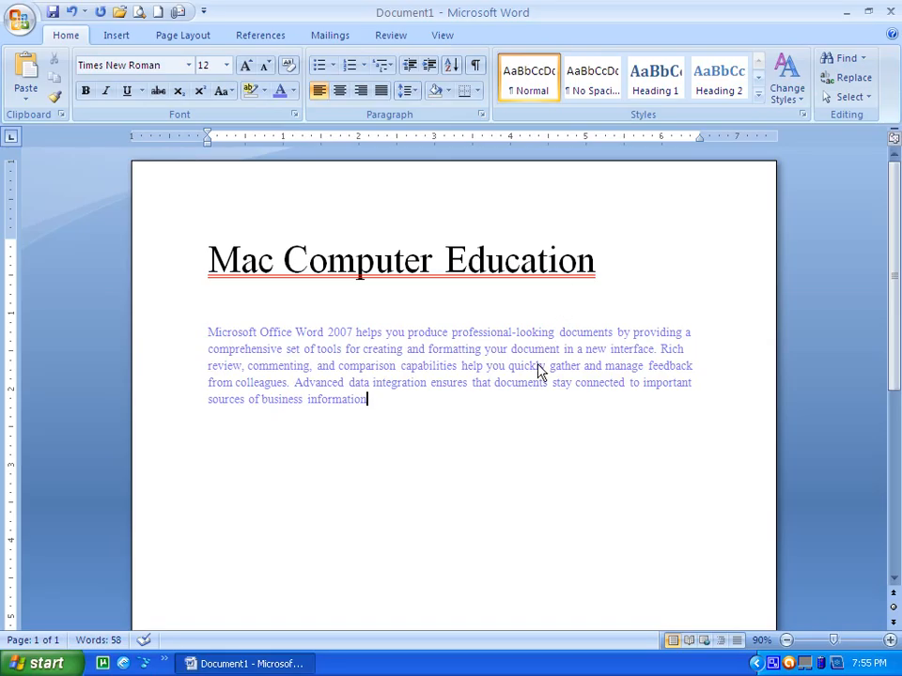
left_click_drag(378, 417, 215, 344)
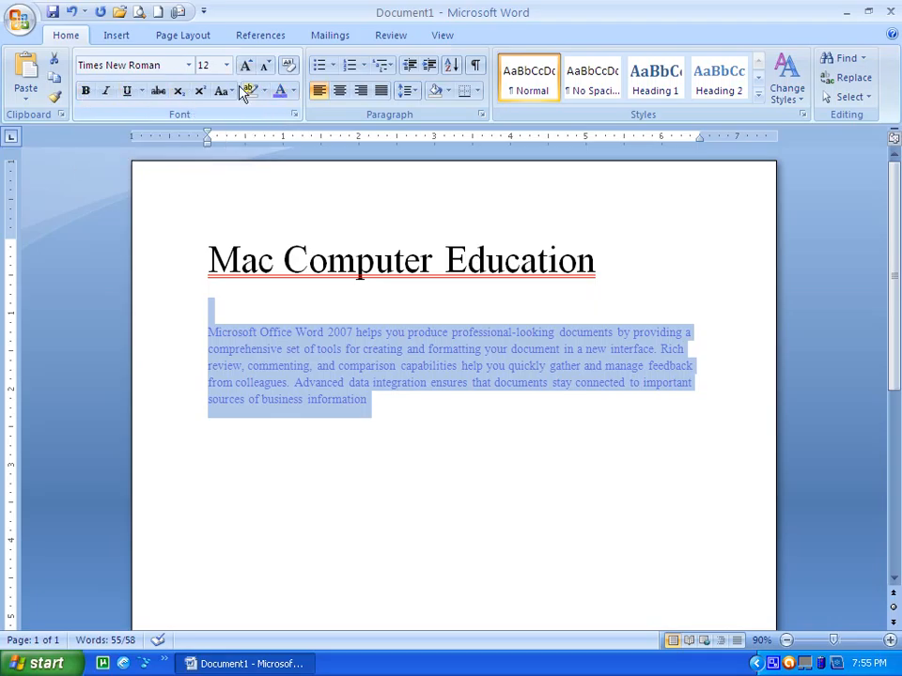
Step: Leave a blank line below the body paragraph and enter the text "X2"
left_click(417, 420)
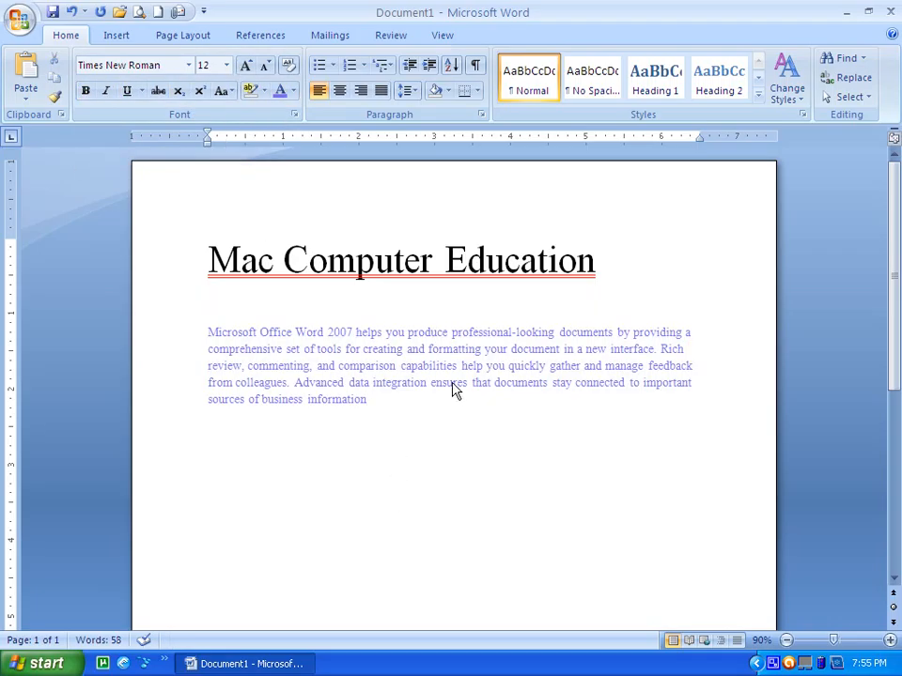
key("Return")
key("Return")
key("Caps_Lock")
type("X2")
Step: Set the font colour of the body paragraph and the X2 line to Automatic
left_click_drag(270, 483, 183, 328)
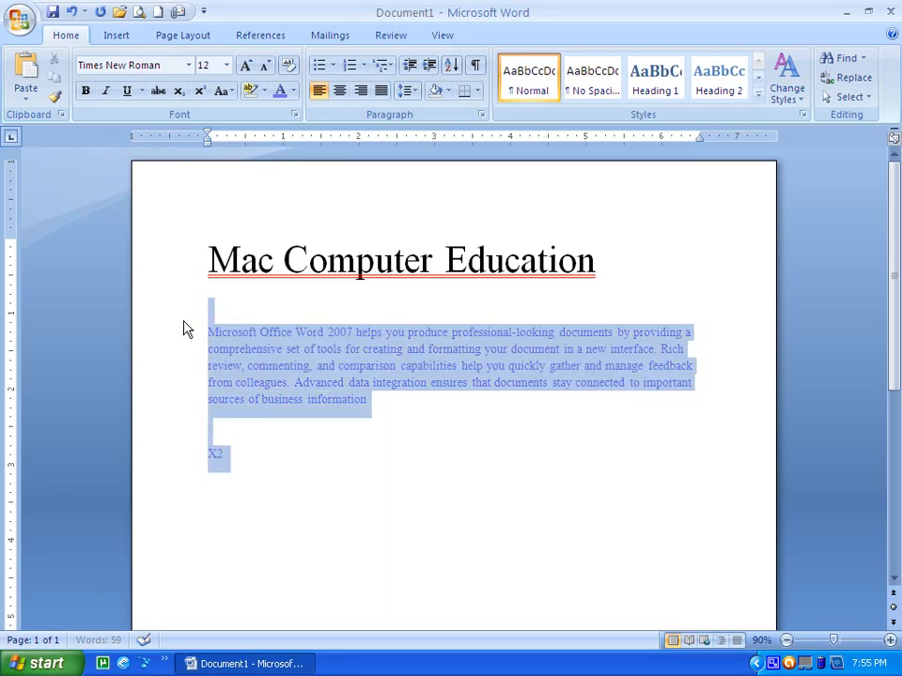
left_click(292, 92)
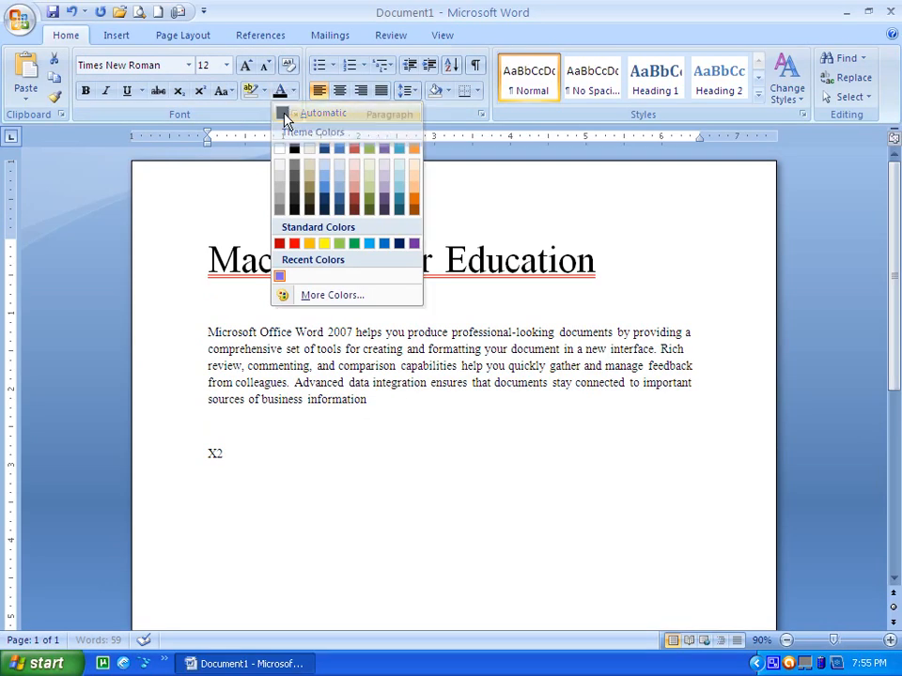
left_click(285, 120)
Step: Complete the equation line so it reads "X2 +Y2=Z2"
left_click(230, 463)
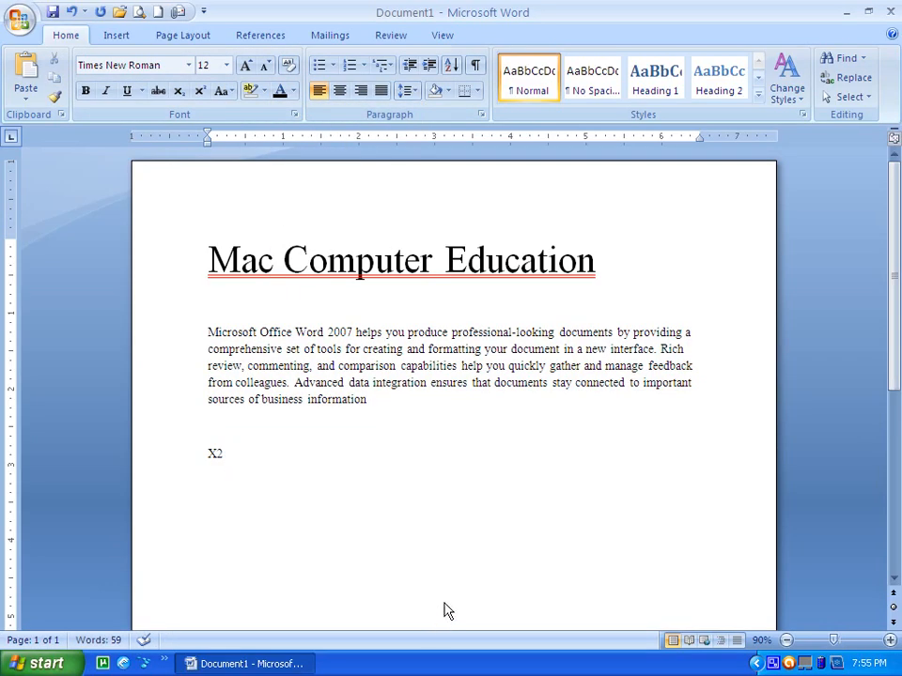
type("+Y2=Z2")
triple_click(257, 460)
left_click(382, 470)
Step: Format the 2 after X, Y and Z in the equation as subscript
left_click_drag(215, 458, 224, 461)
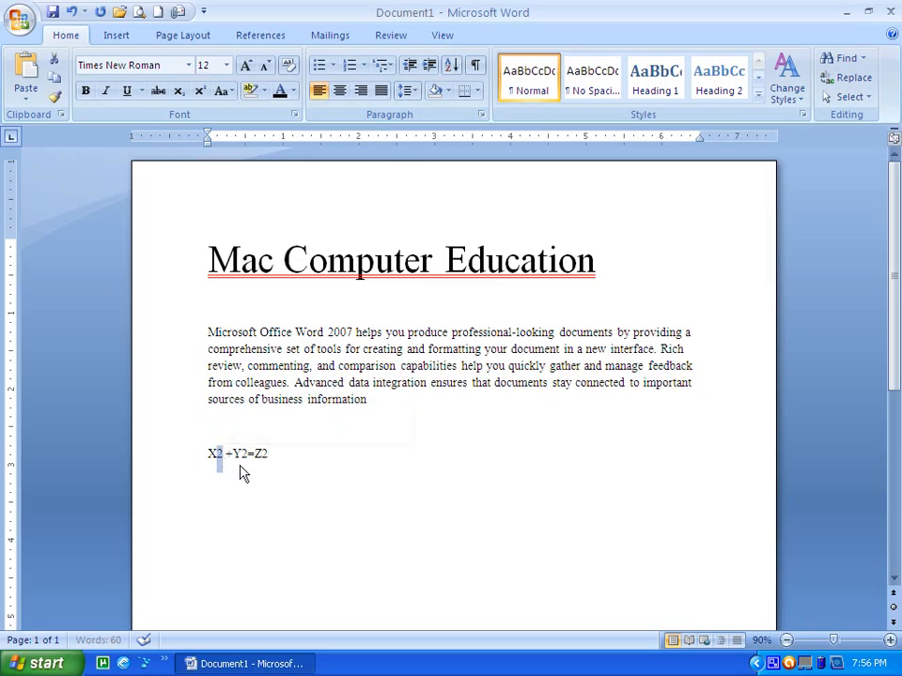
left_click(179, 90)
left_click_drag(240, 460, 250, 462)
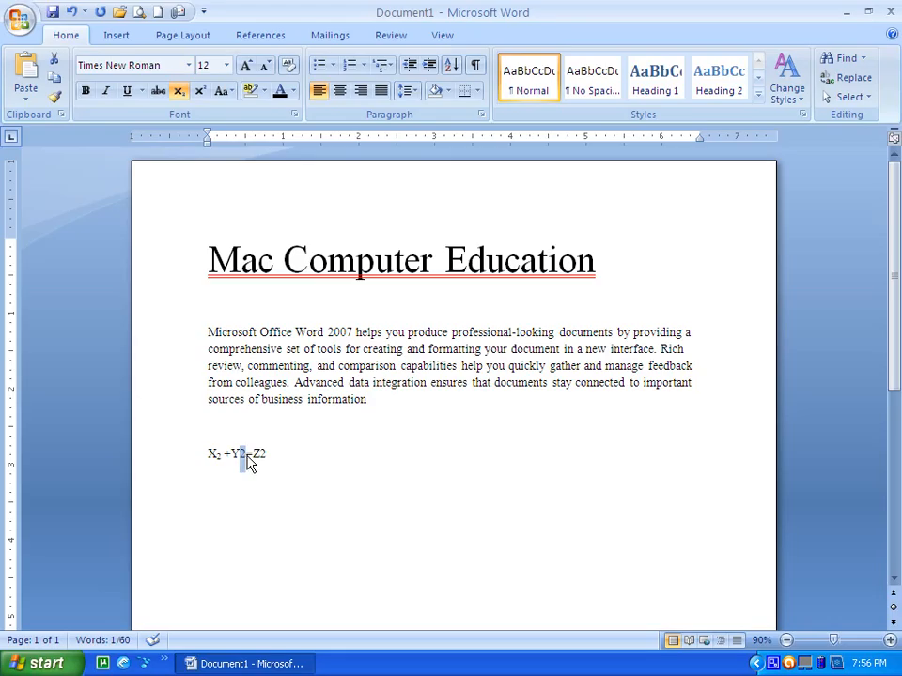
left_click(179, 91)
mouse_move(258, 451)
left_mouse_down()
mouse_move(275, 458)
mouse_move(260, 457)
left_mouse_up()
left_click(178, 90)
Step: Enlarge the whole equation line to font size 26
left_click_drag(295, 477, 213, 459)
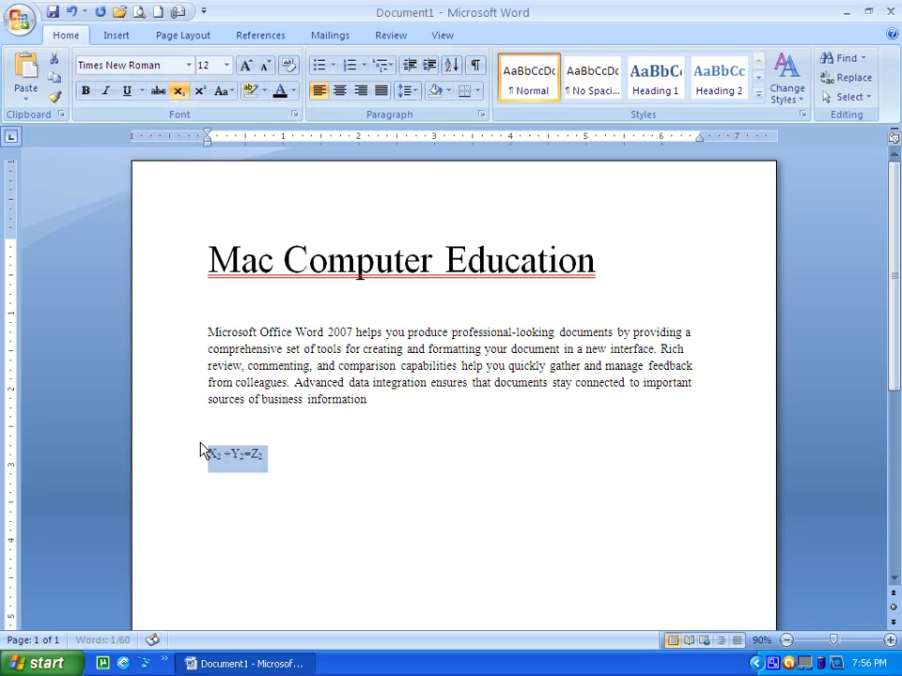
left_click(247, 67)
left_click(246, 68)
left_click(246, 67)
left_click(246, 67)
left_click(246, 68)
left_click(246, 68)
left_click(246, 67)
left_click(372, 477)
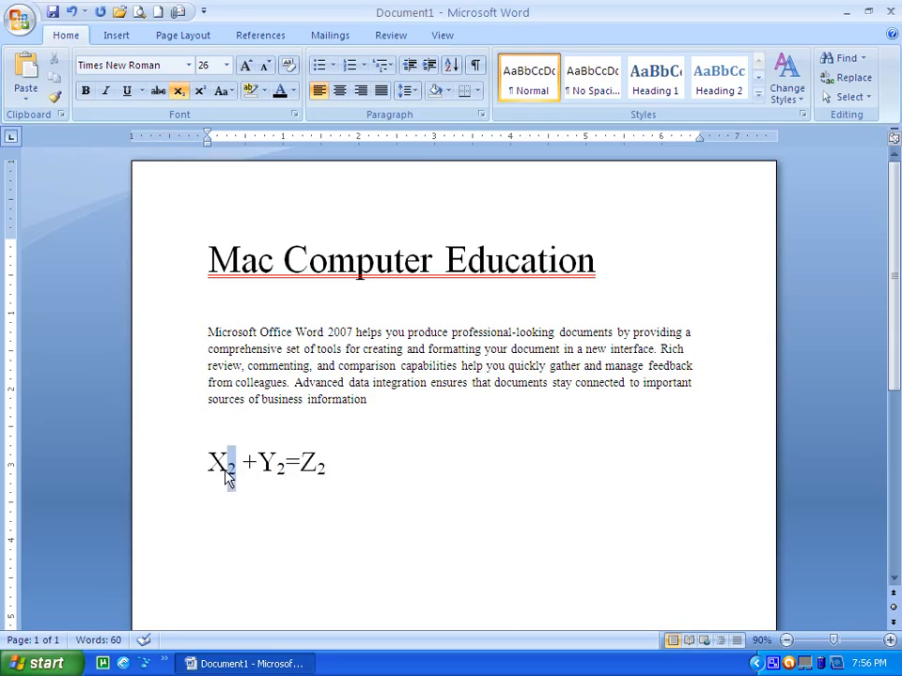
Step: Format the 2 after X, Y and Z in the equation as superscript
left_click(199, 91)
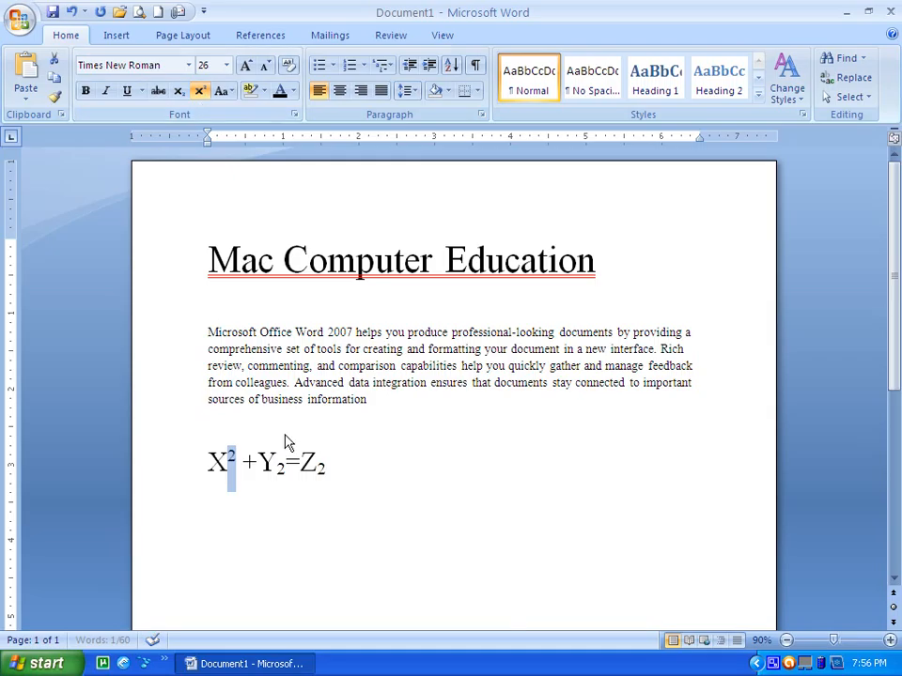
left_click_drag(287, 467, 279, 474)
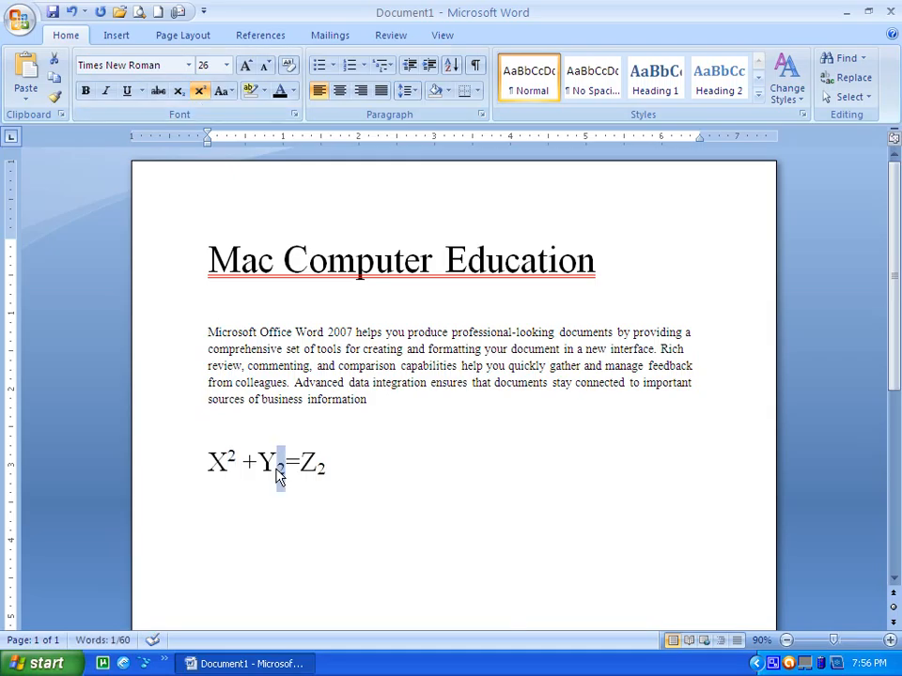
left_click(199, 90)
left_click_drag(324, 477, 317, 475)
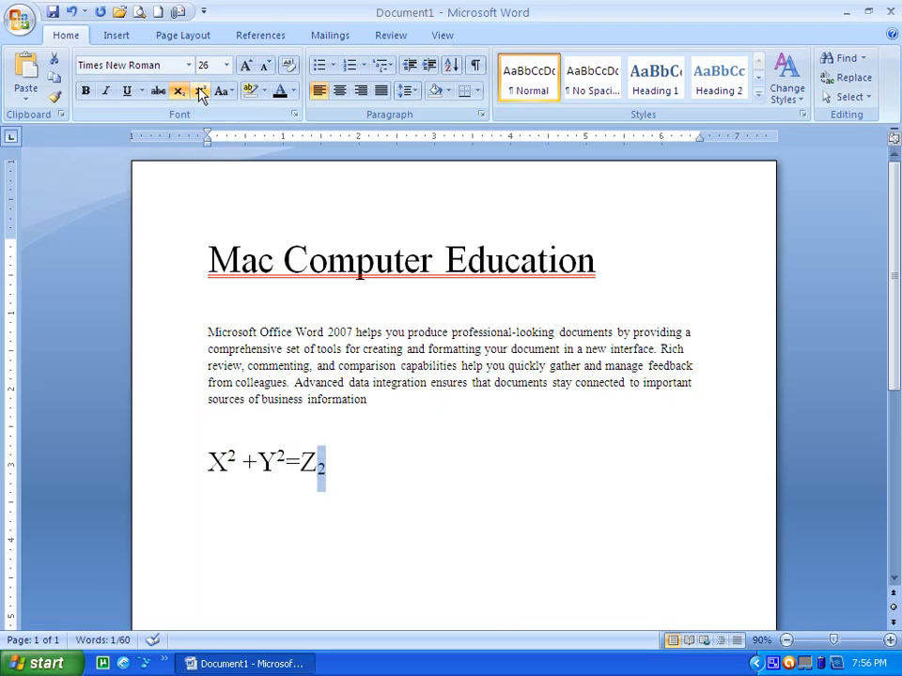
left_click(199, 90)
left_click(343, 474)
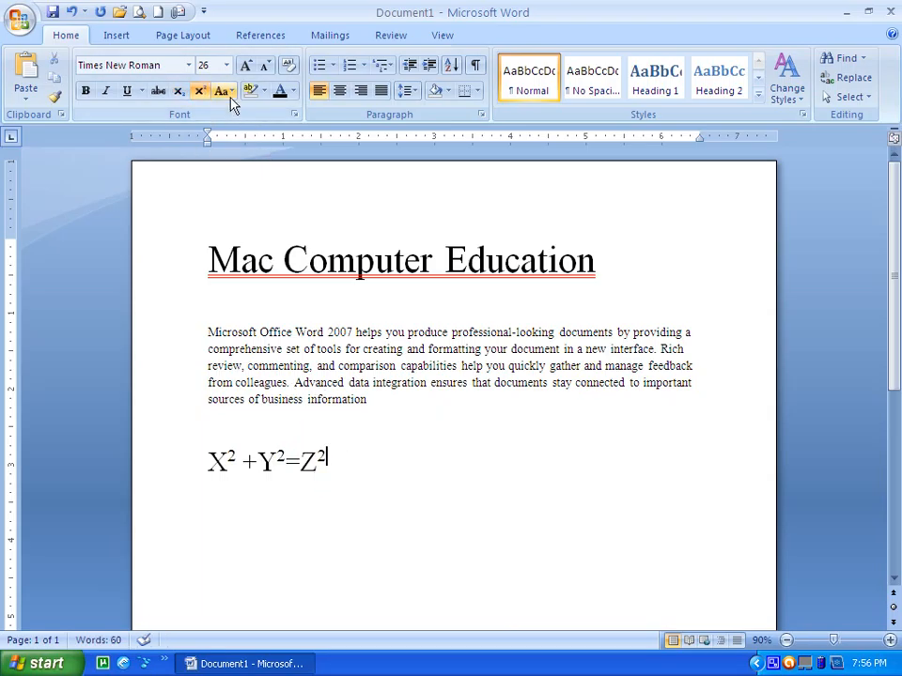
Step: Enter the trial text "GYGY" directly after the equation and delete it again
type("GYGYG")
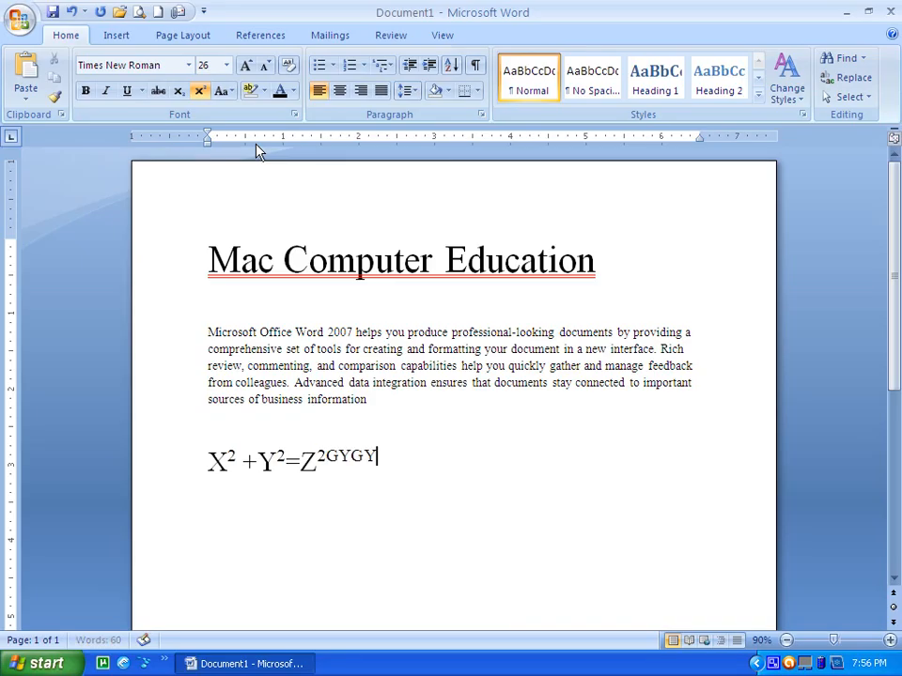
key("BackSpace")
key("BackSpace")
key("BackSpace")
key("BackSpace")
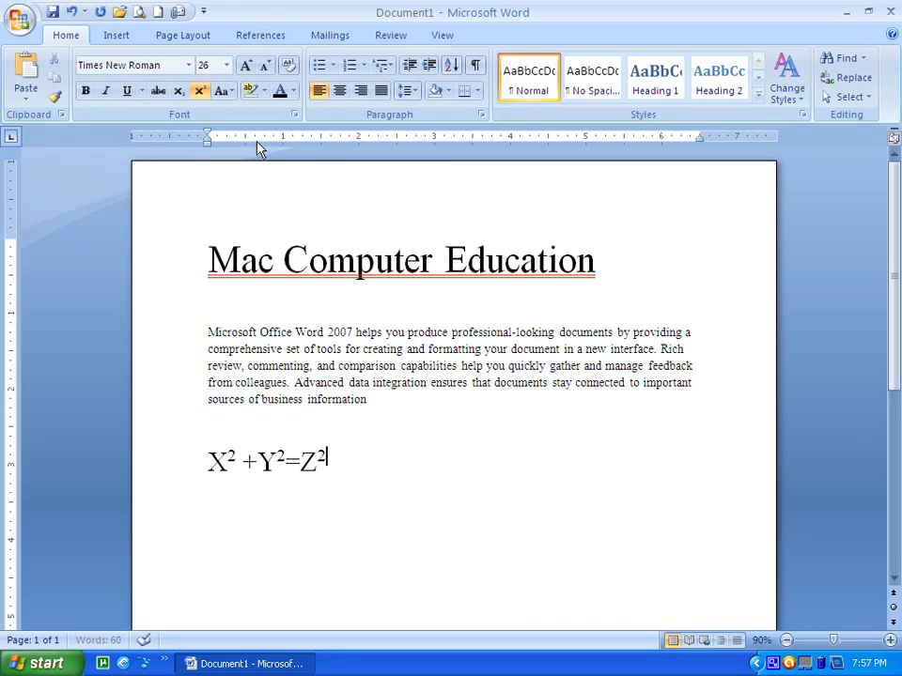
Step: Turn off superscript at the end of the equation, testing it with the text "VHVBG" and deleting that text again
left_click(199, 92)
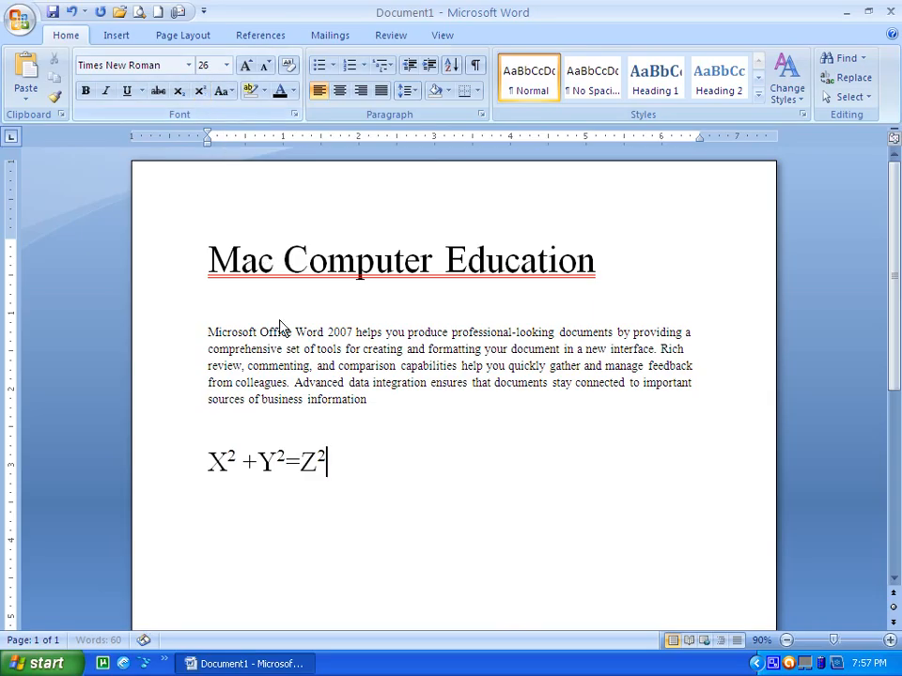
type("VHVBG")
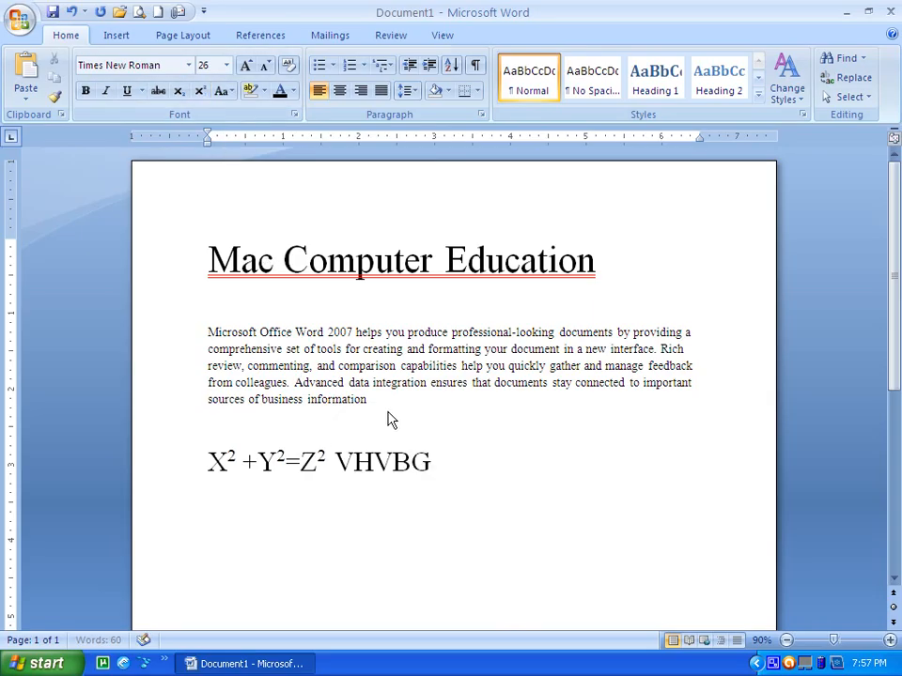
key("BackSpace")
key("BackSpace")
key("BackSpace")
key("BackSpace")
key("BackSpace")
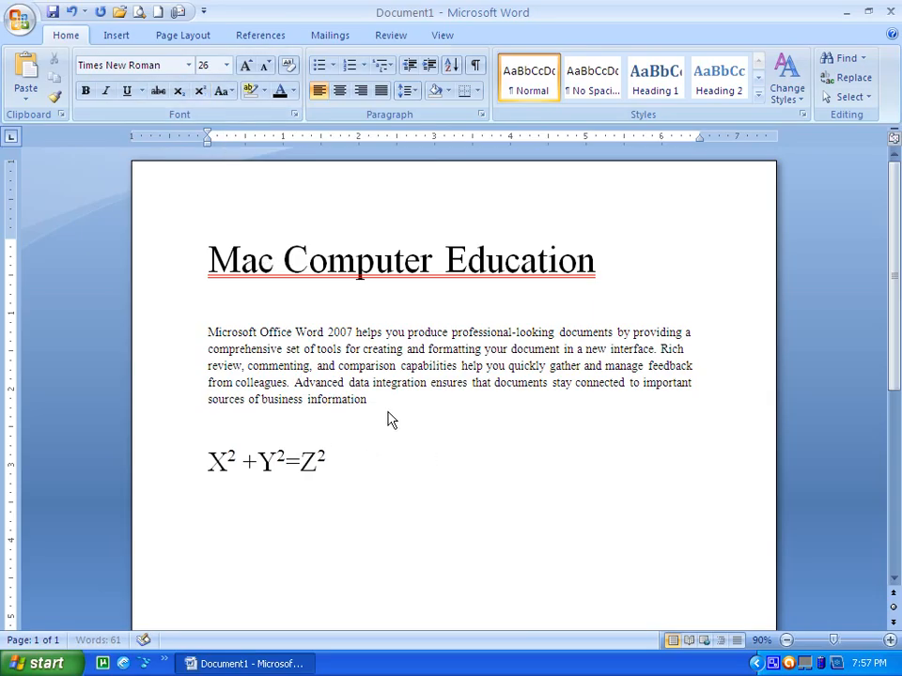
Step: Enter "H2O" on a new line below the equation and format its 2 as subscript
key("Return")
type("H")
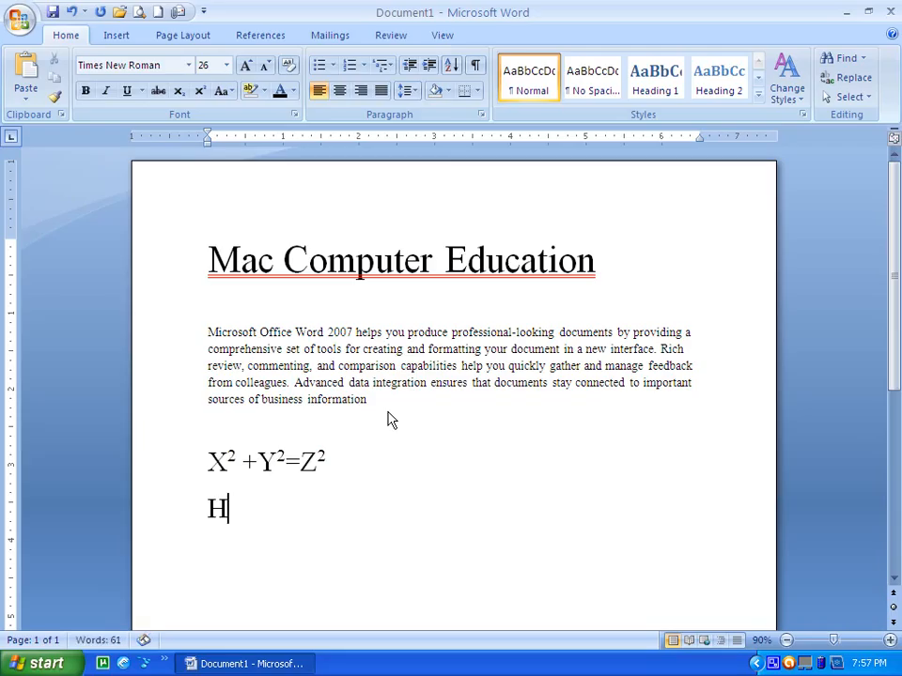
type("20")
key("BackSpace")
type("O")
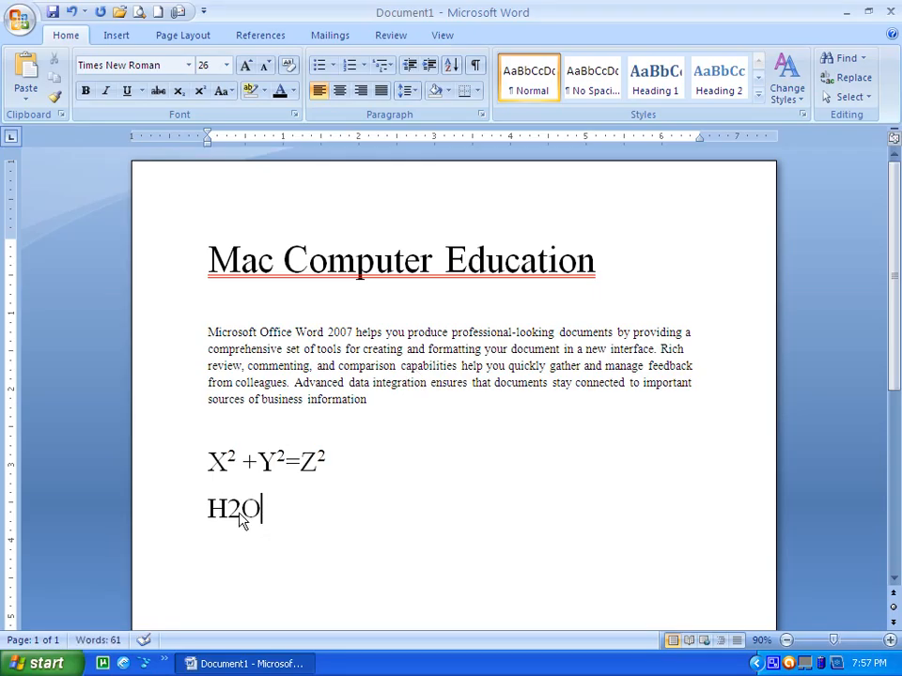
left_click_drag(241, 522, 235, 522)
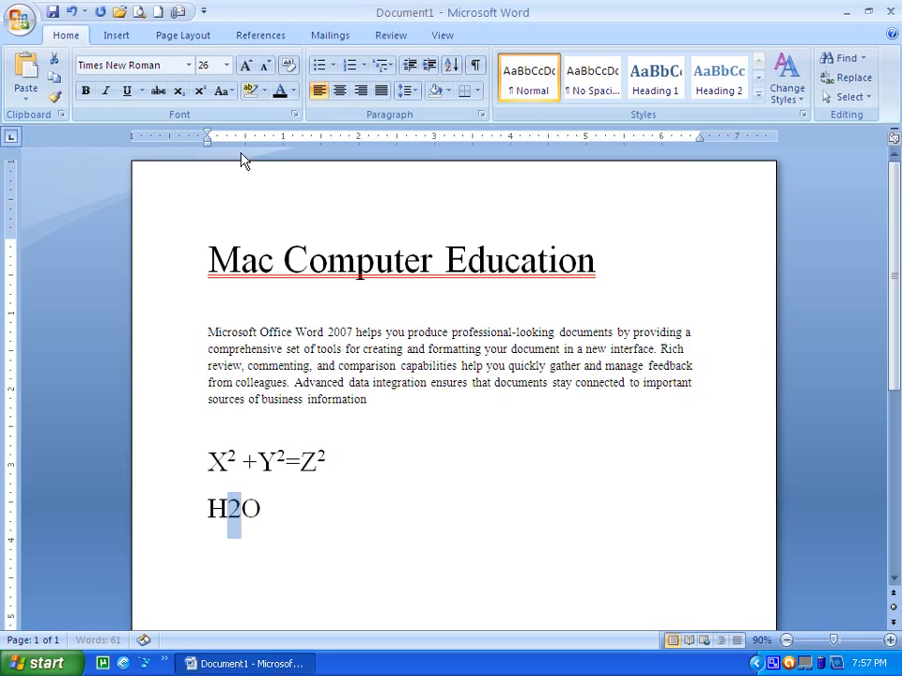
left_click(178, 92)
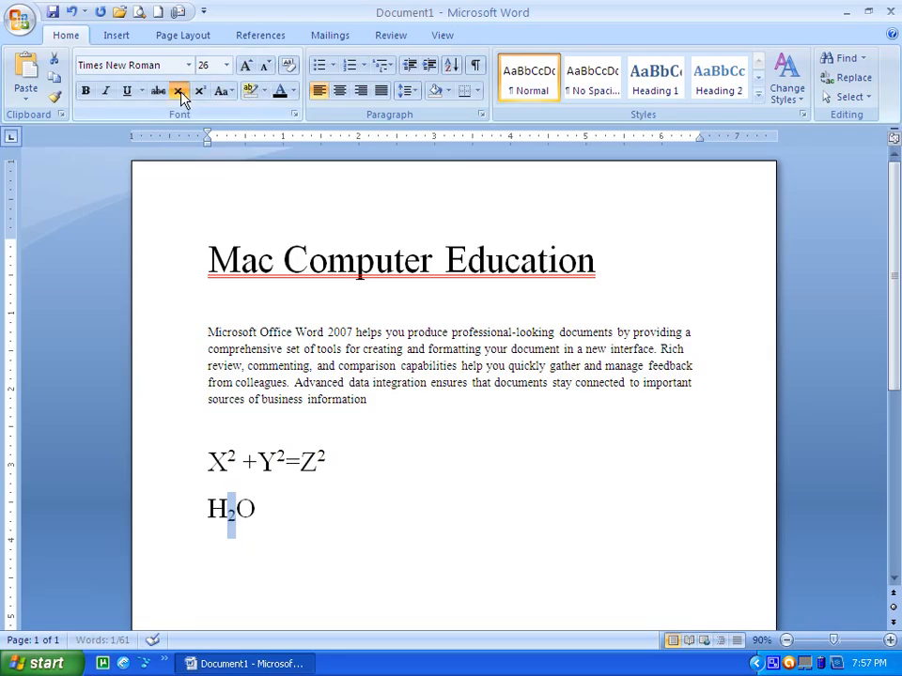
left_click(294, 519)
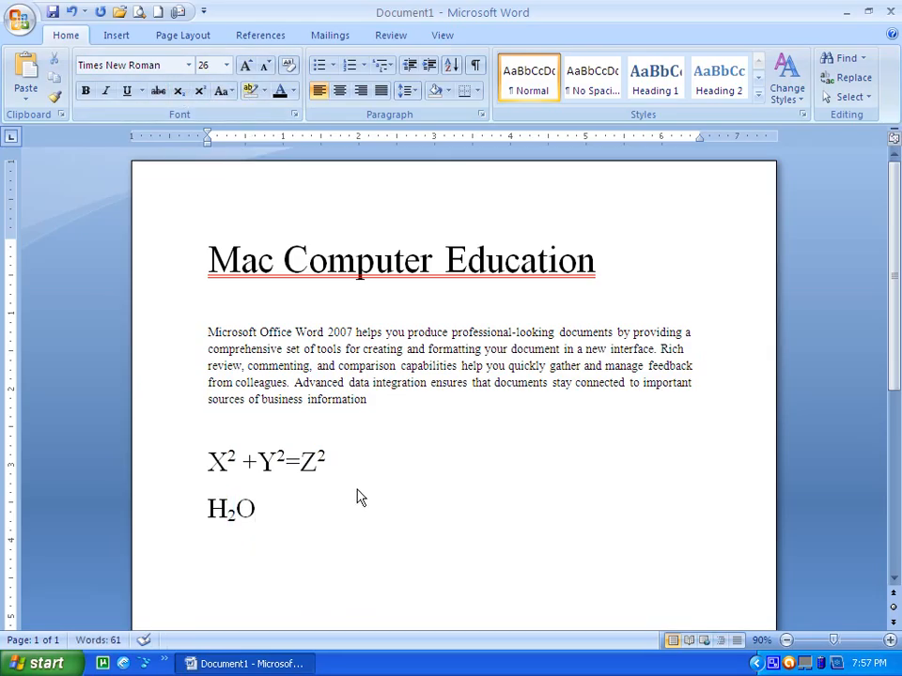
Step: Enter "H2SO4" on the same line after H2O and format its 4 as subscript
type("H2SO4")
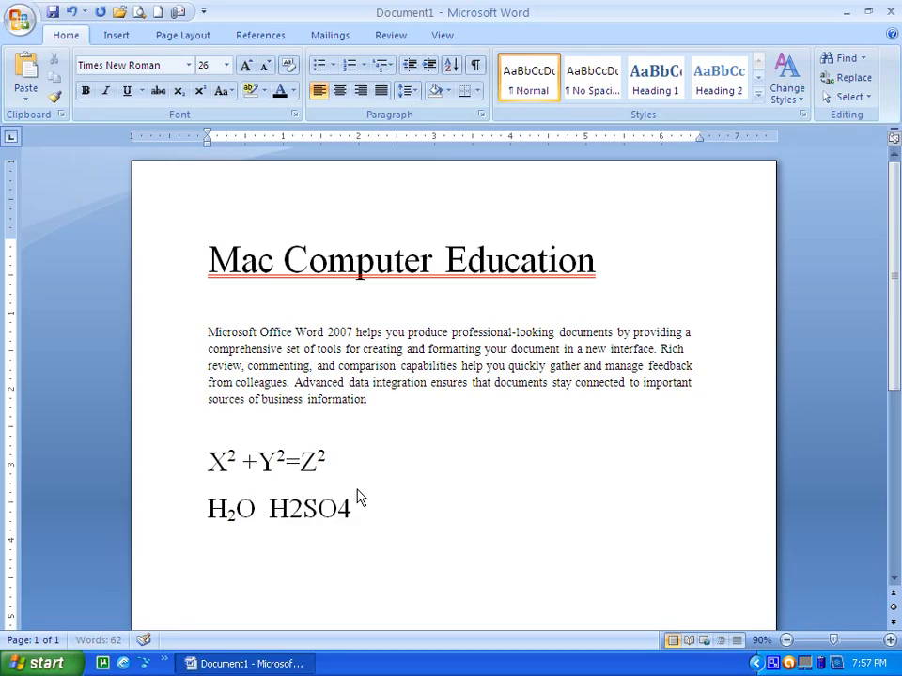
key("ctrl+g")
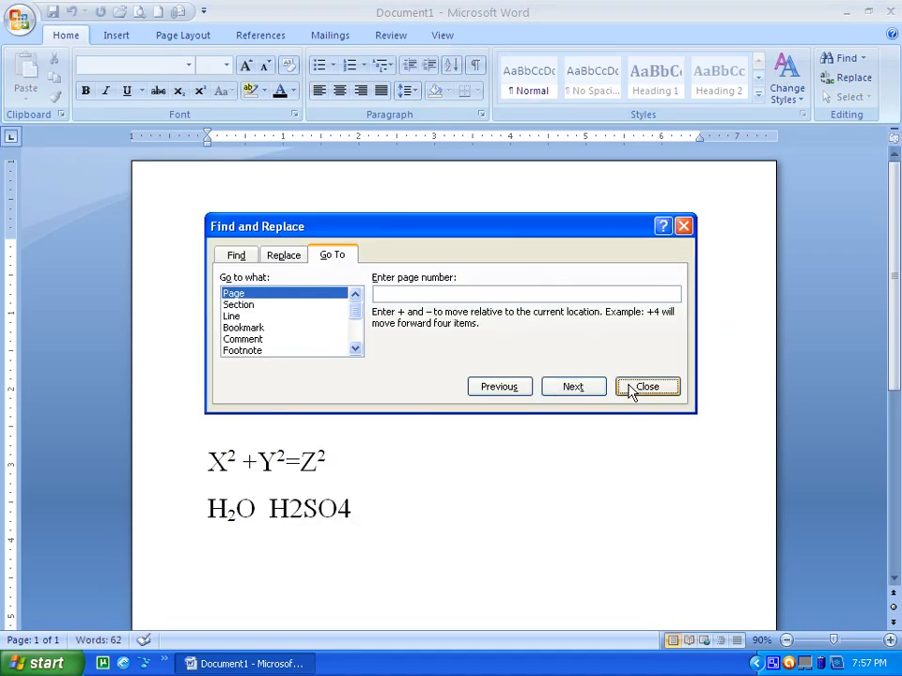
left_click(630, 390)
left_click_drag(351, 515, 342, 518)
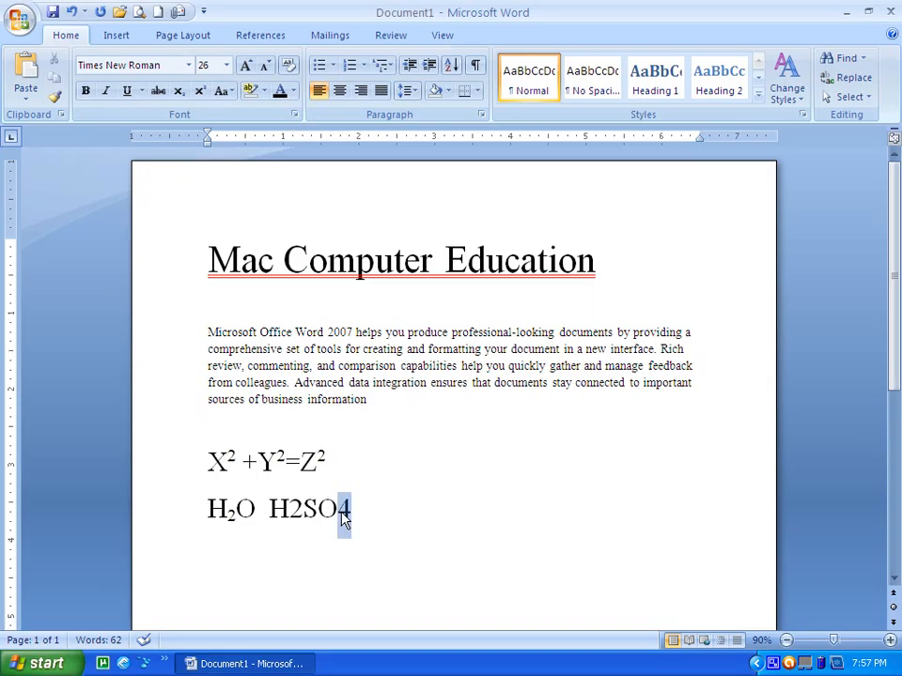
left_click(185, 94)
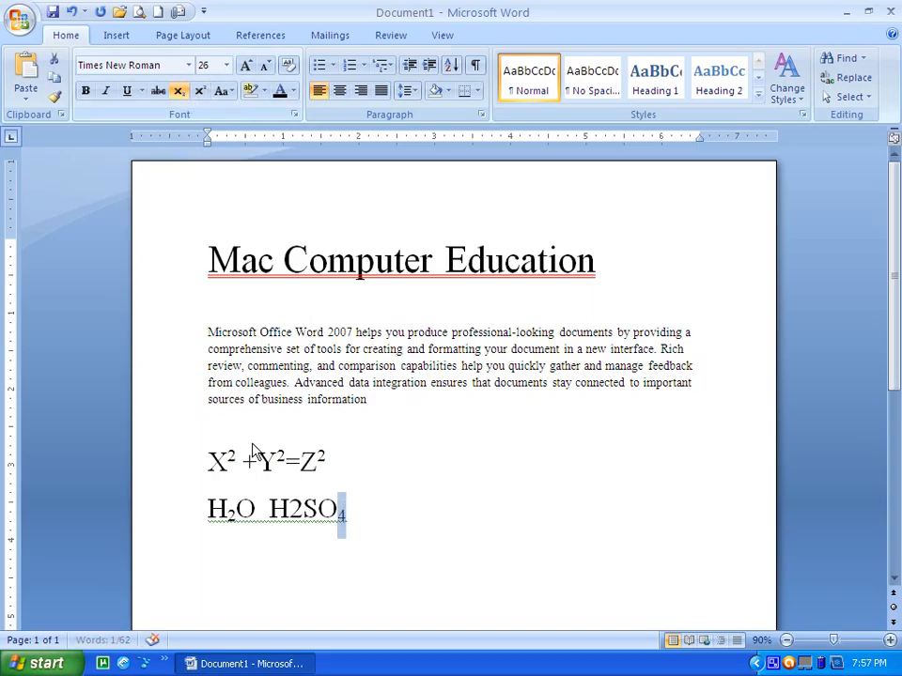
Step: Format the 2 in H2SO4 as subscript and delete the extra space between the two formulas
left_click(303, 512)
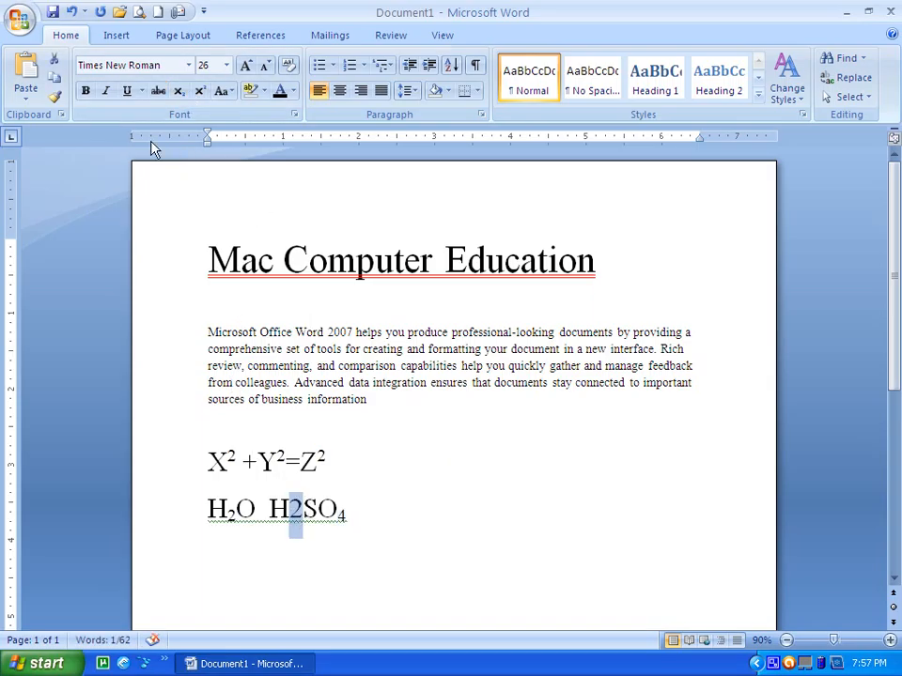
left_click(178, 90)
left_click(262, 521)
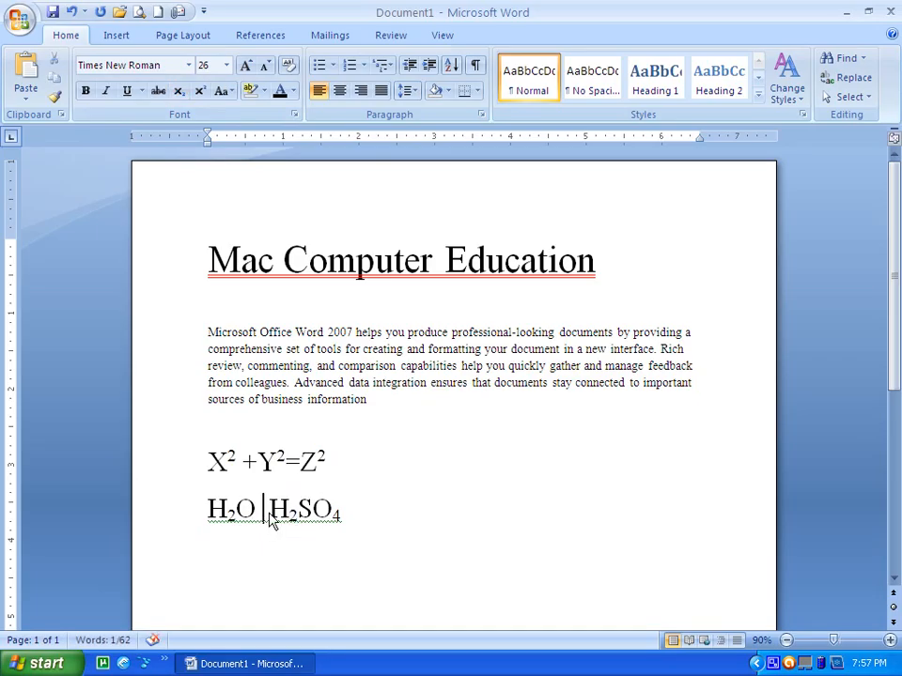
key("Delete")
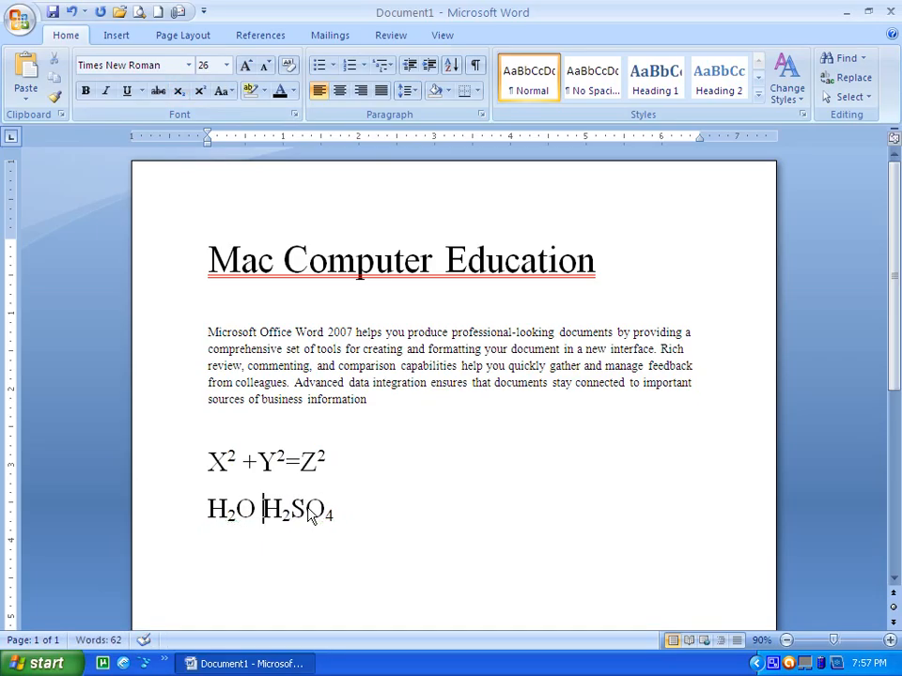
left_click(362, 516)
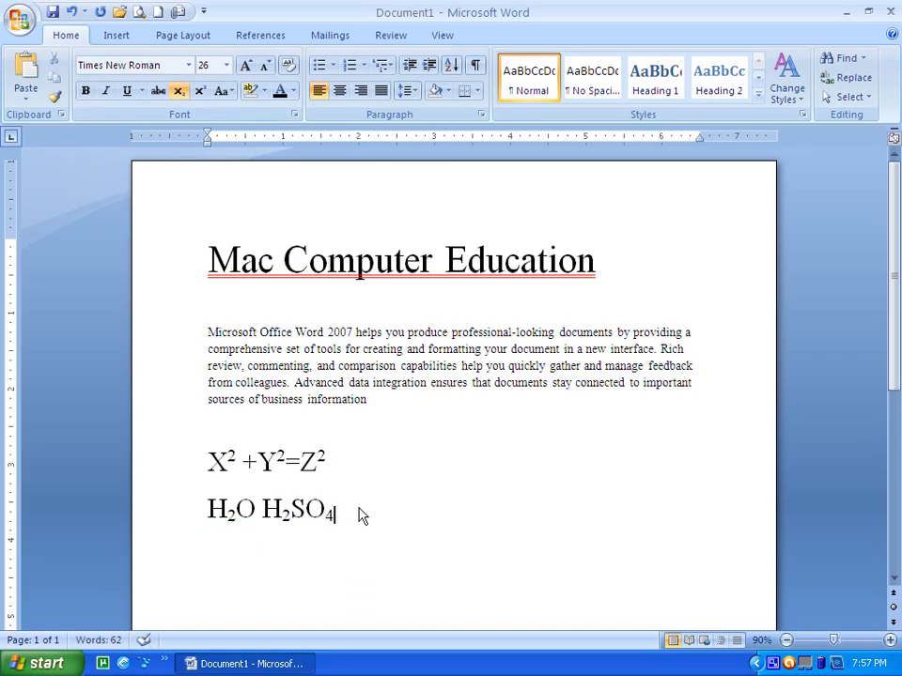
key("Return")
key("Return")
key("Caps_Lock")
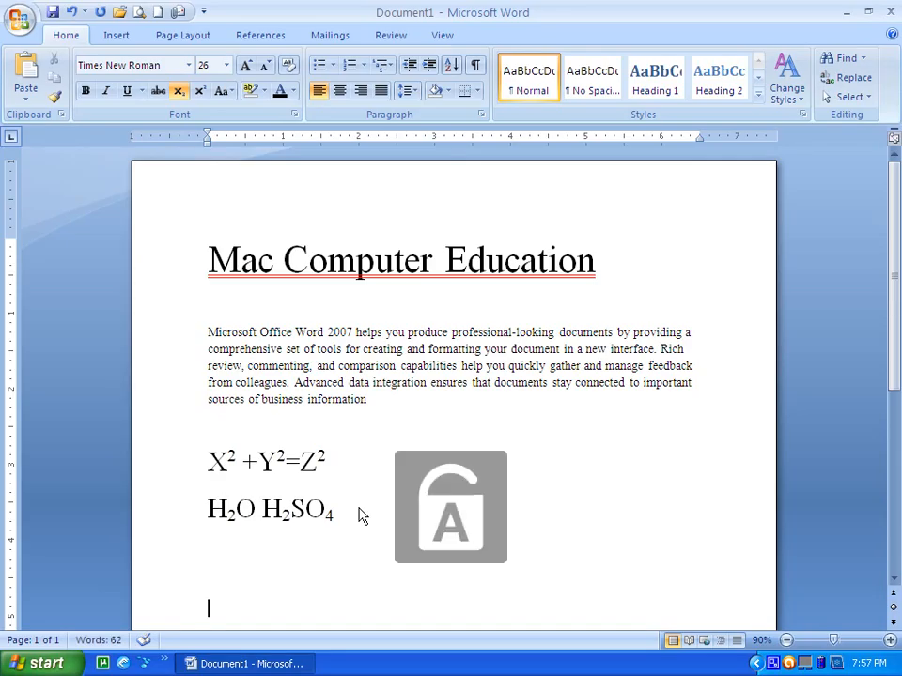
type("1")
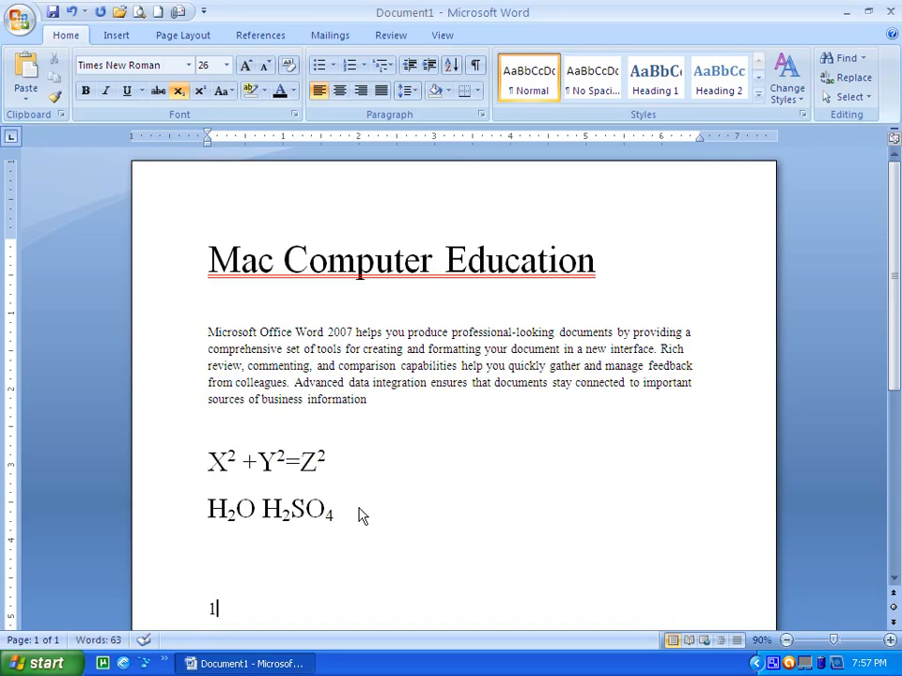
type("st")
key("BackSpace")
key("BackSpace")
type("4")
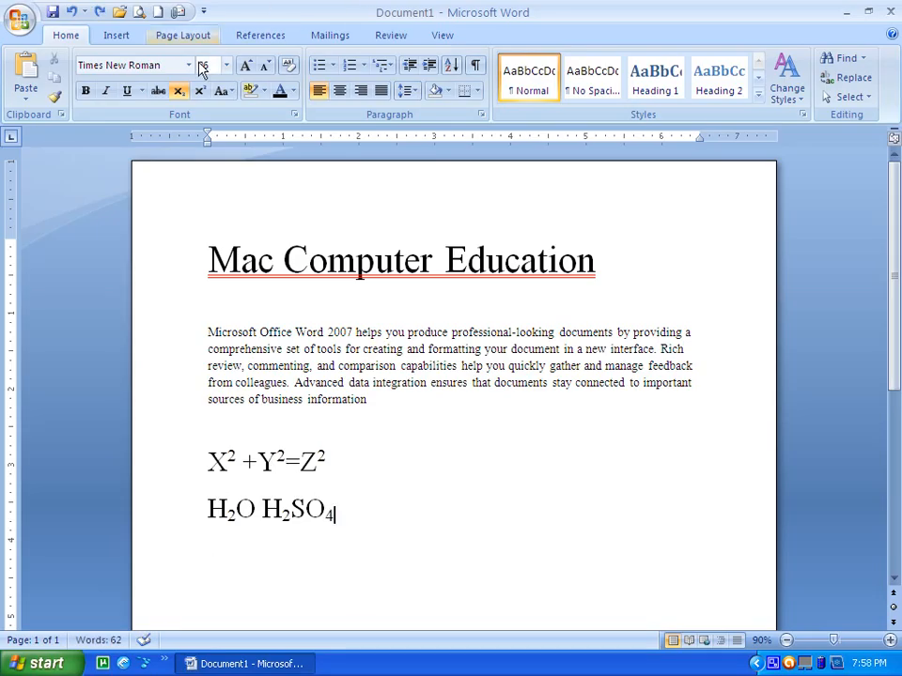
Step: Turn off subscript after H2SO4 and enter the ordinals "1st 2nd 3rd 4th" on the same line
left_click(178, 92)
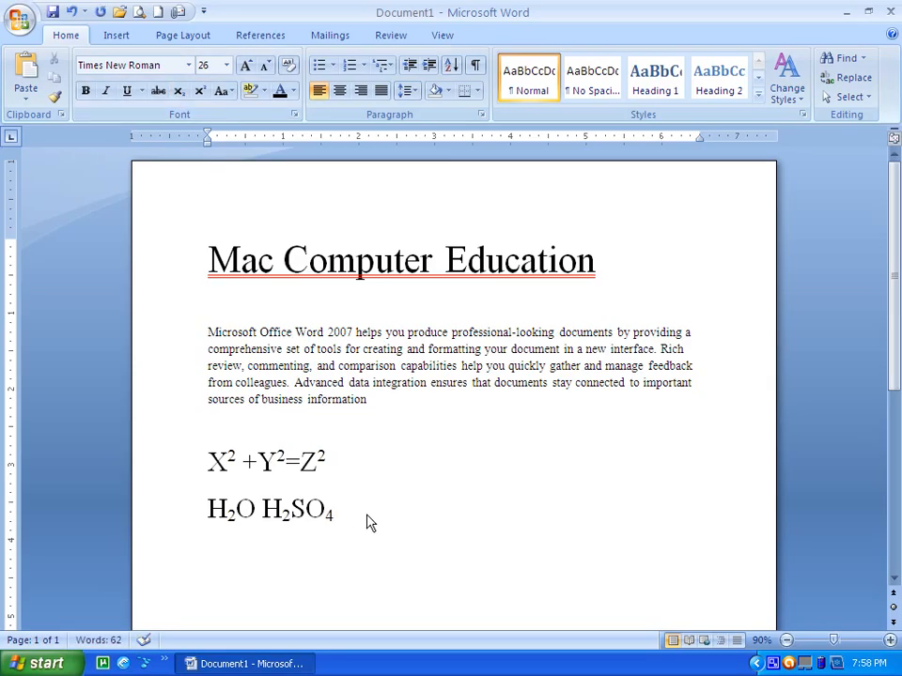
type("1st 2nd")
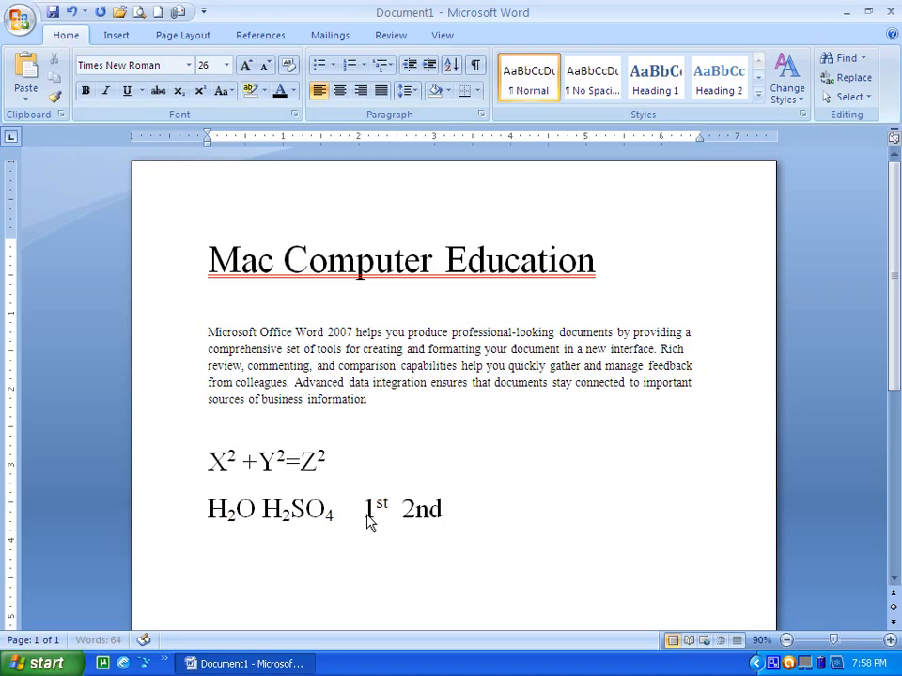
type("  3rd ")
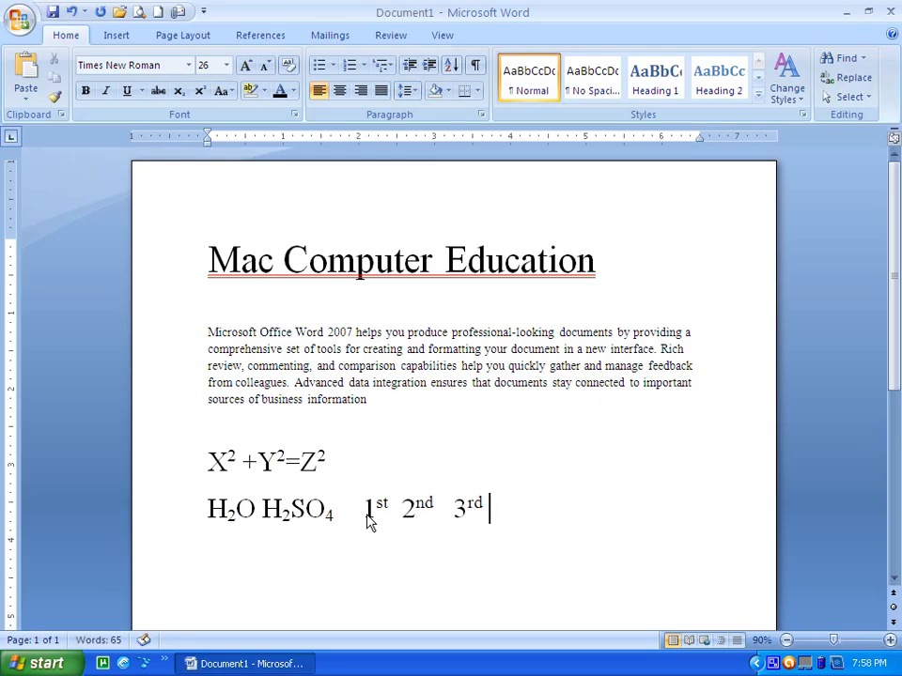
type("4th")
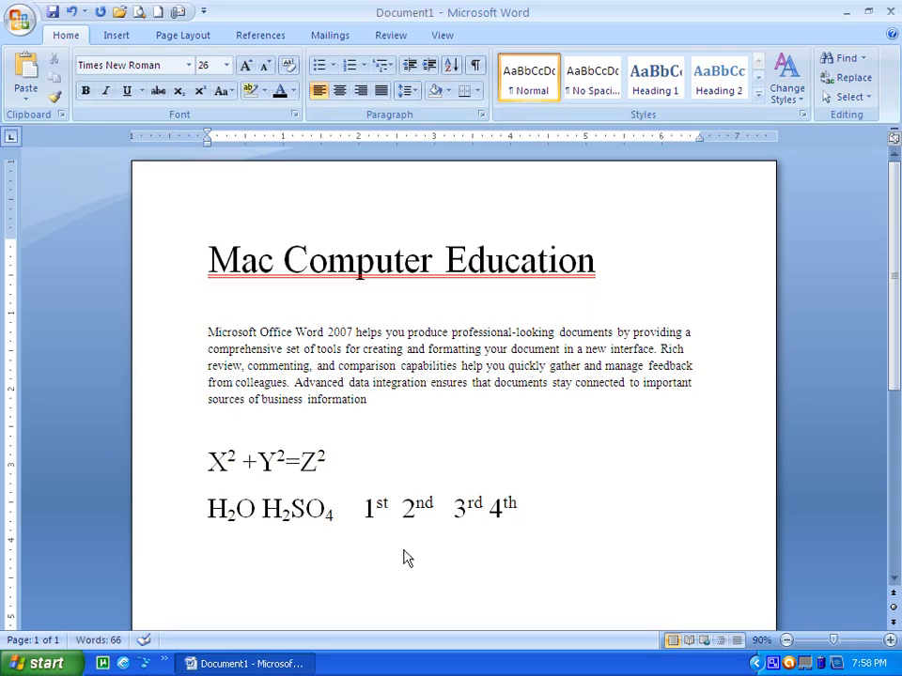
left_click_drag(536, 509, 390, 528)
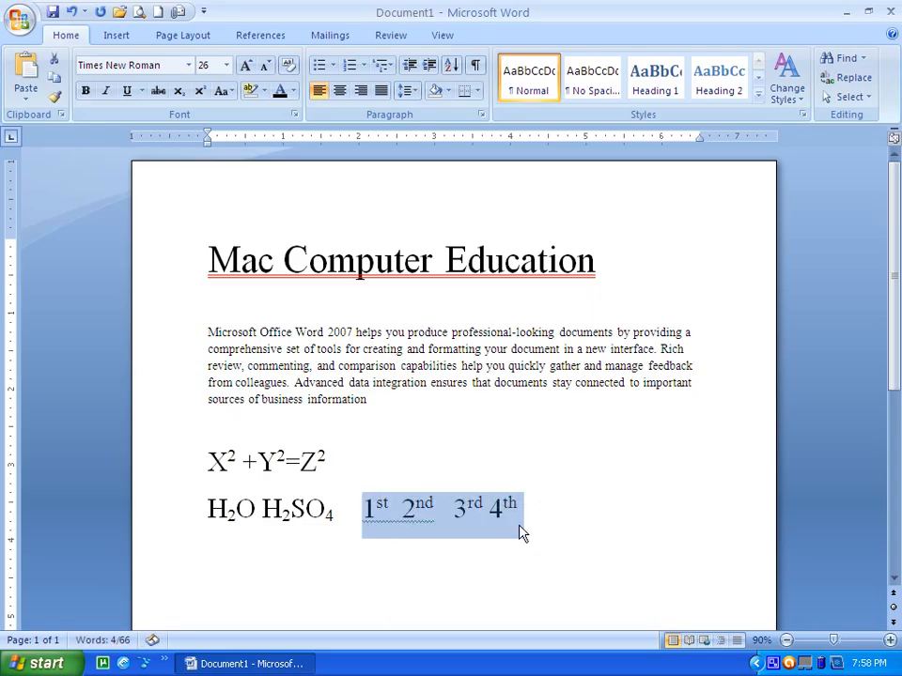
left_click(624, 456)
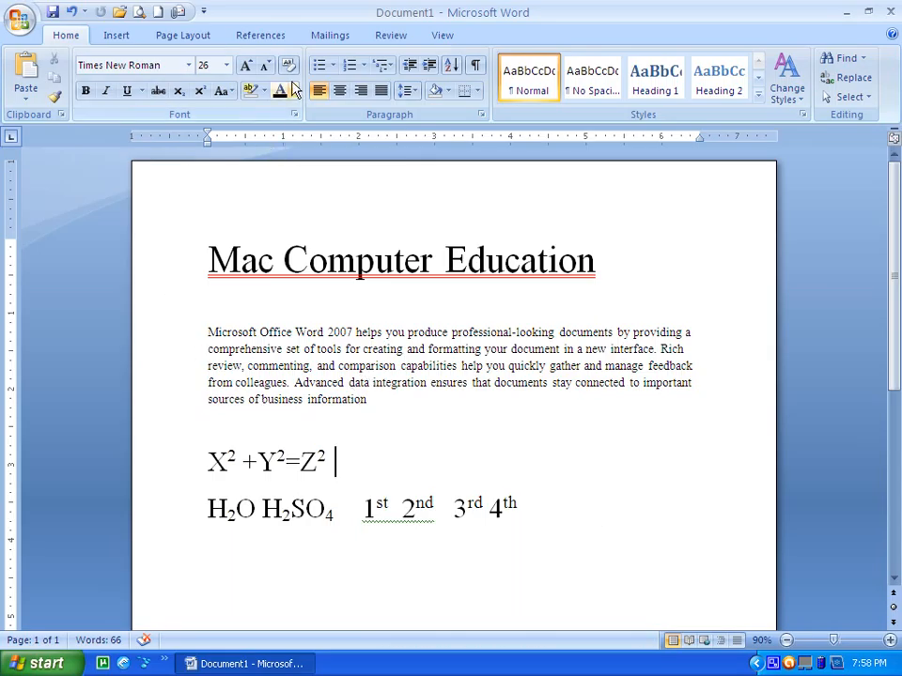
Step: Make the title "Mac Computer Education" bold and italic
left_click_drag(208, 259, 601, 265)
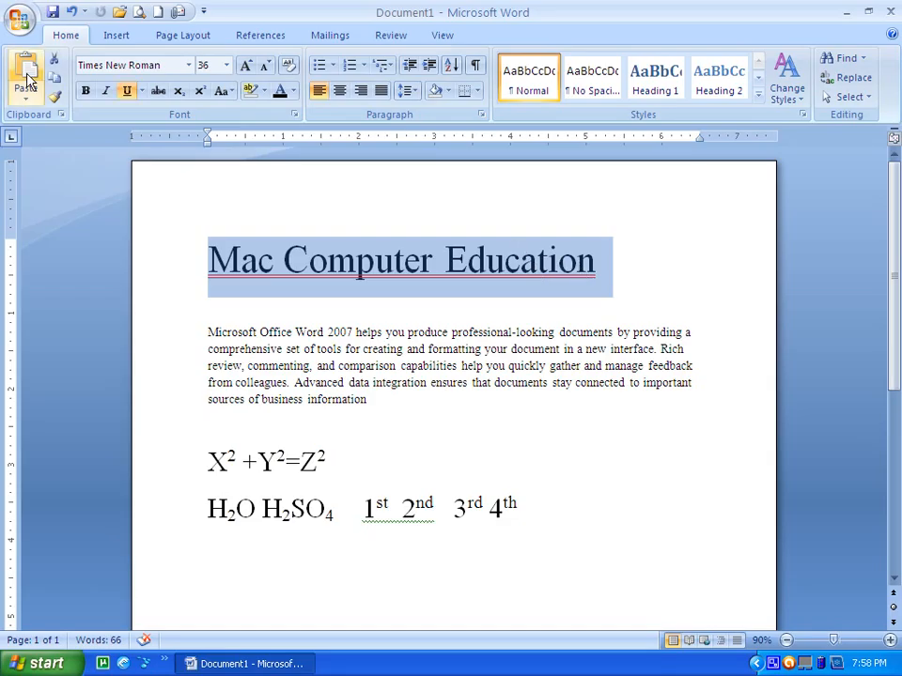
left_click(84, 90)
left_click(105, 90)
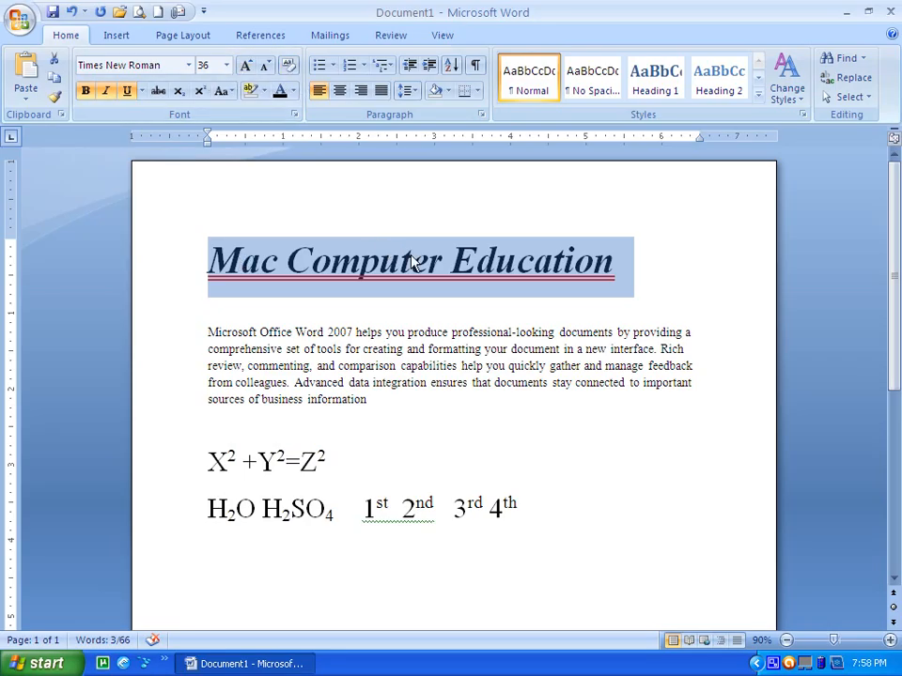
Step: Clear all formatting from the title and undo the clearing
left_click(288, 66)
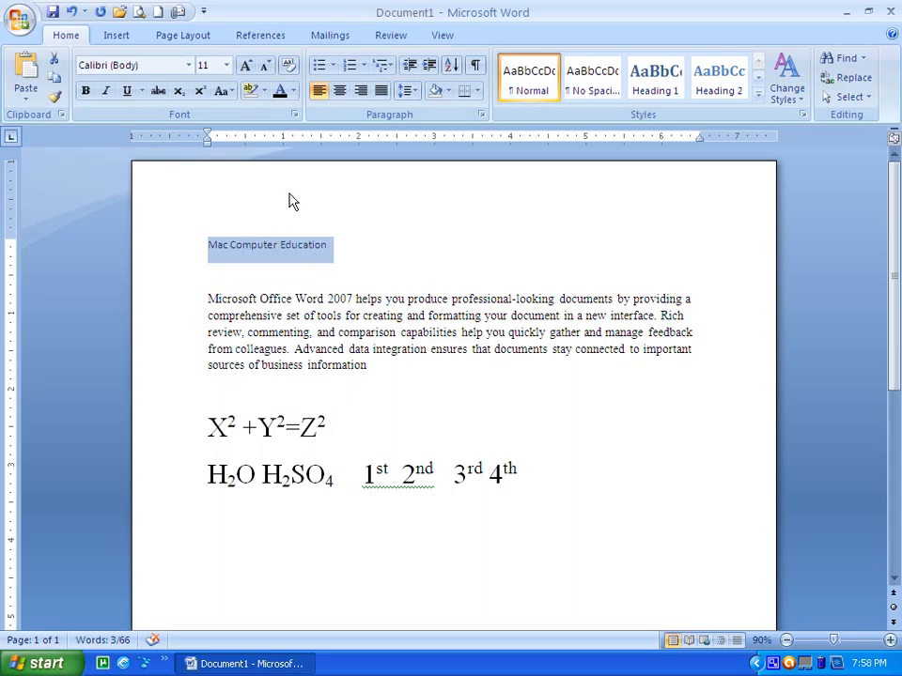
left_click(73, 14)
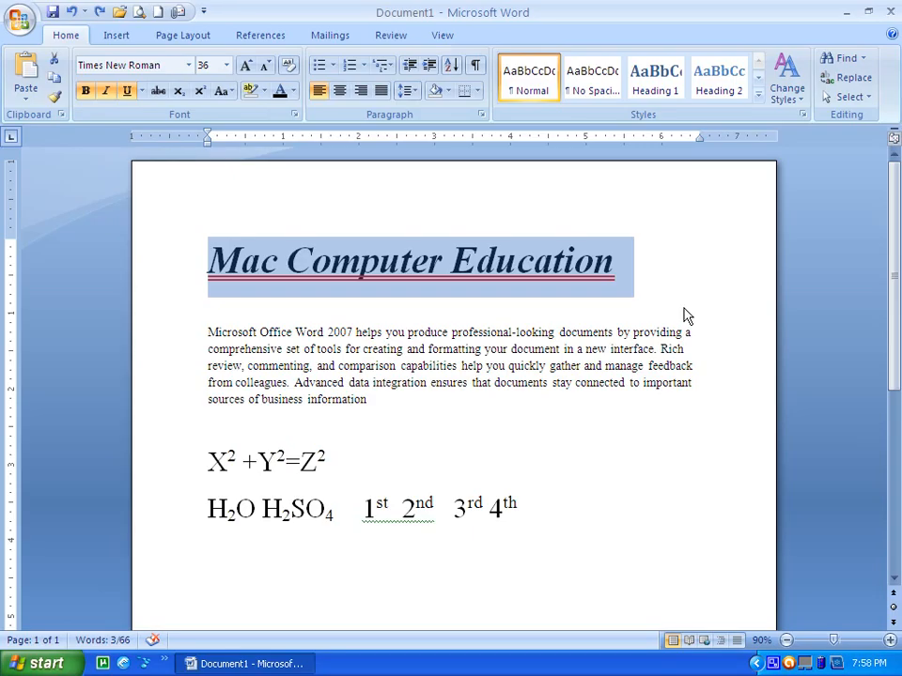
left_click(577, 407)
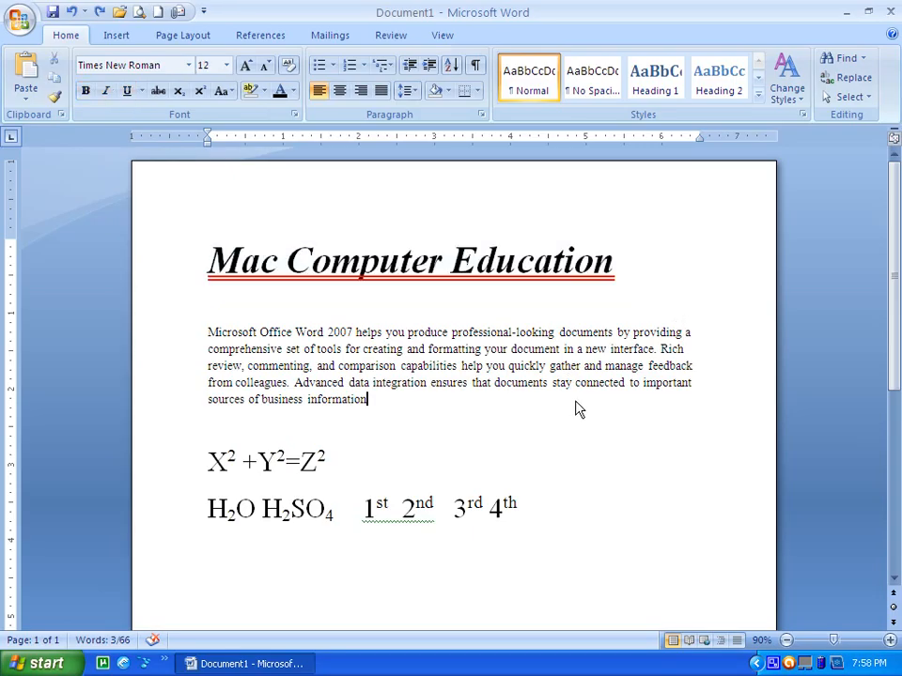
left_click_drag(629, 264, 210, 261)
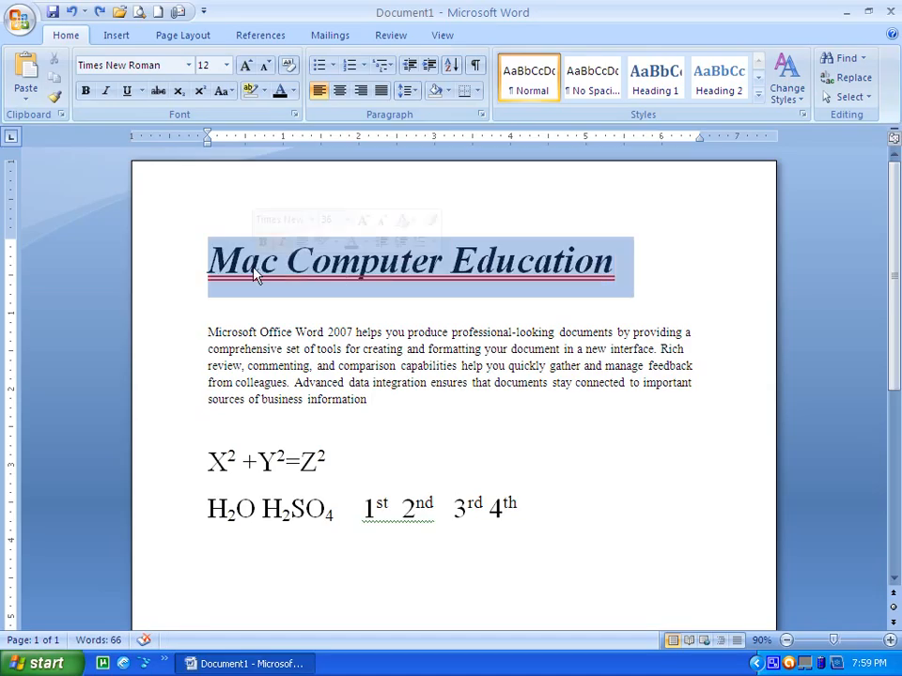
left_click_drag(582, 512, 284, 272)
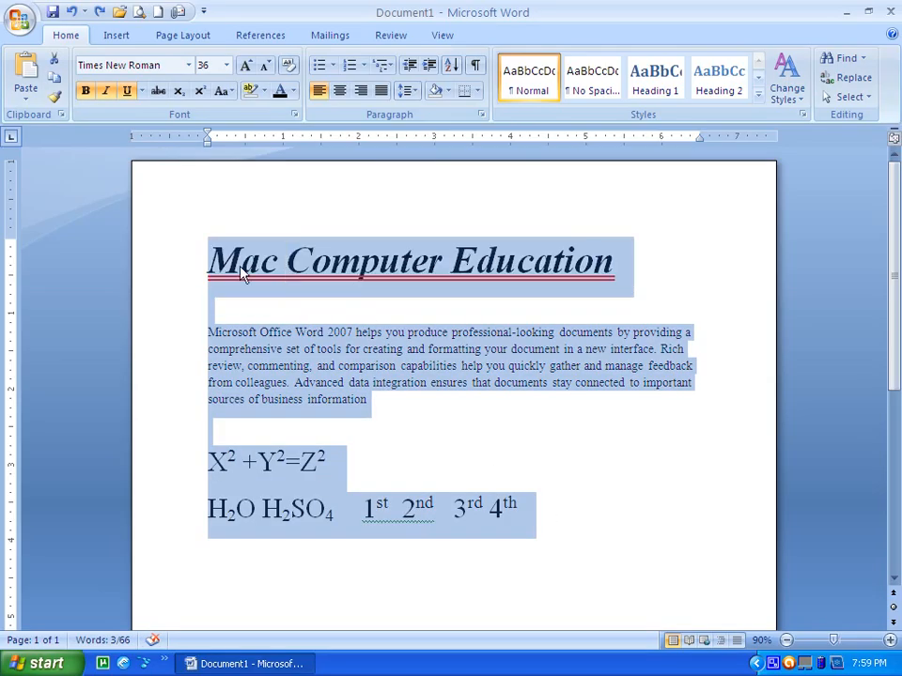
left_click(580, 437)
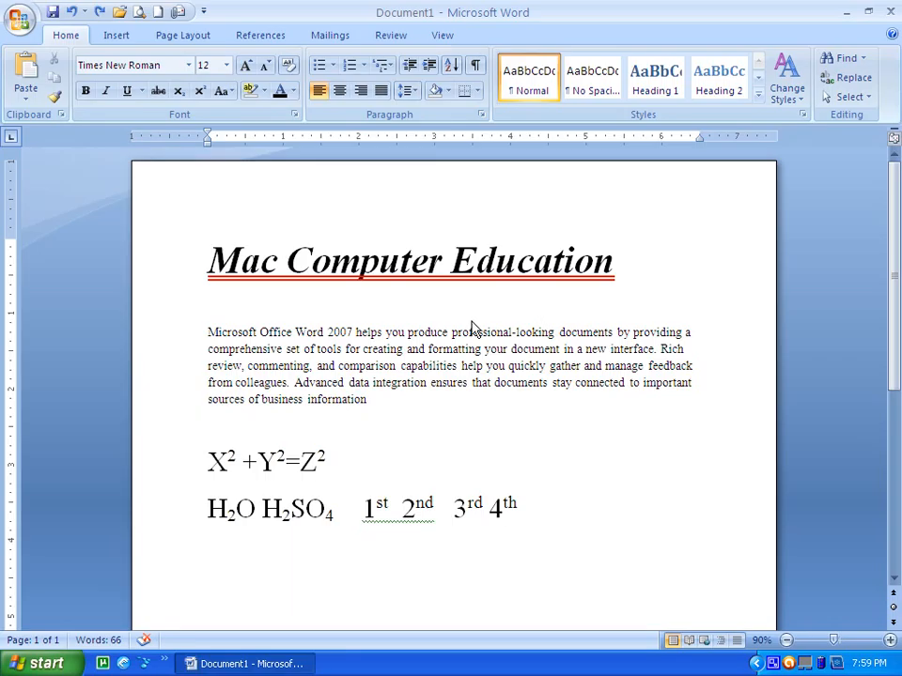
Step: Choose the Tempus Sans ITC font in Italic style for the words "Microsoft Office Word 2007" in the font settings
left_click_drag(209, 333, 346, 331)
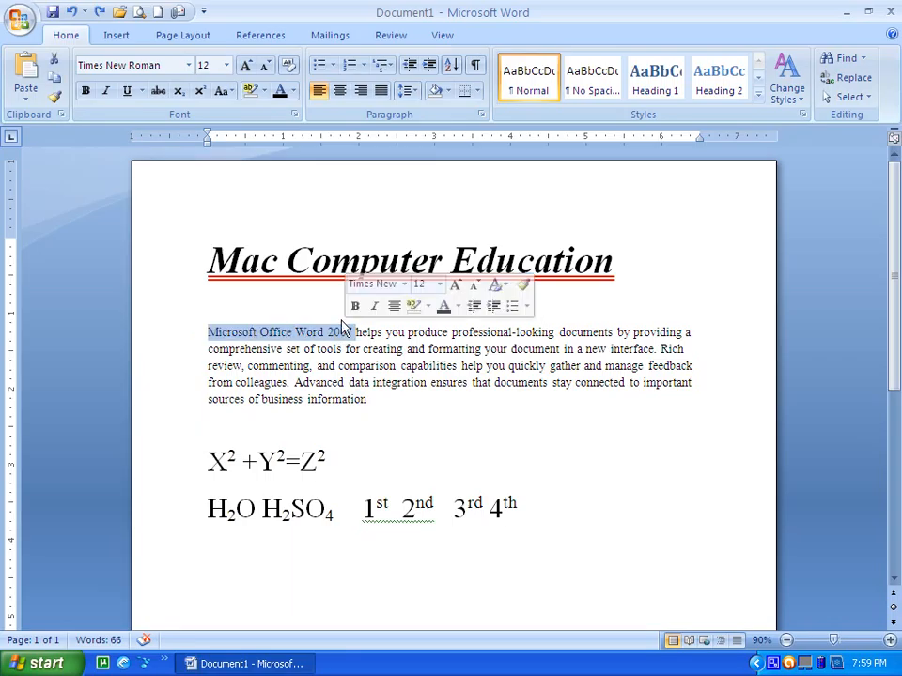
left_click(295, 115)
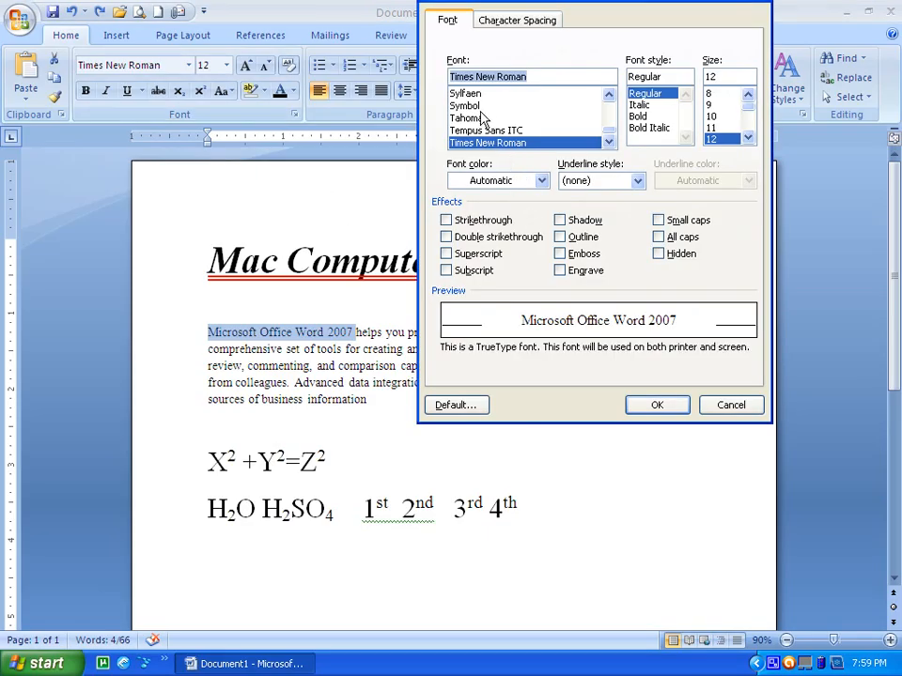
left_click(470, 118)
left_click(470, 95)
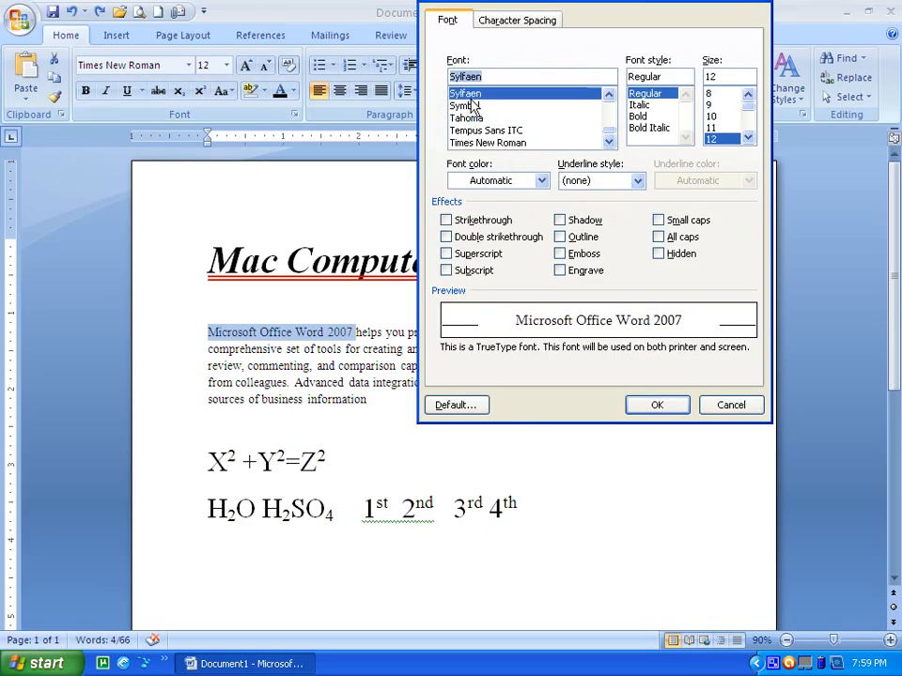
left_click(515, 131)
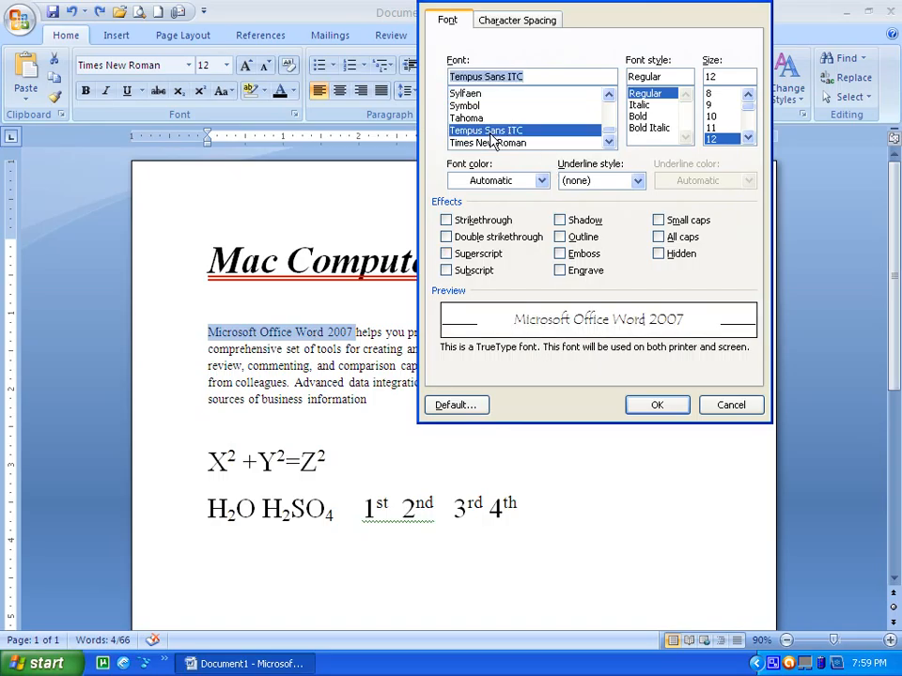
left_click(641, 116)
left_click(650, 128)
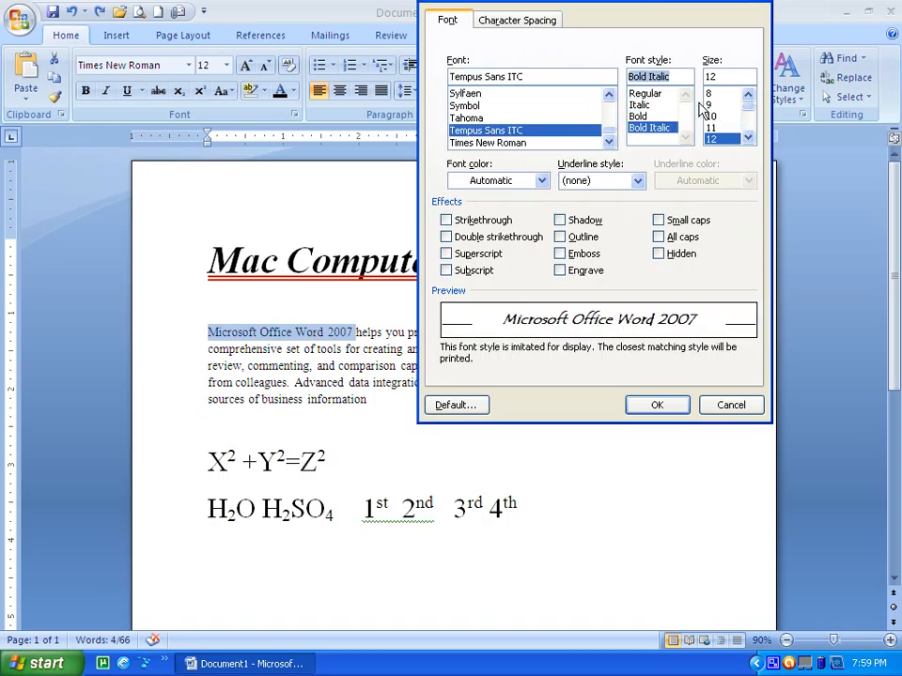
left_click(643, 106)
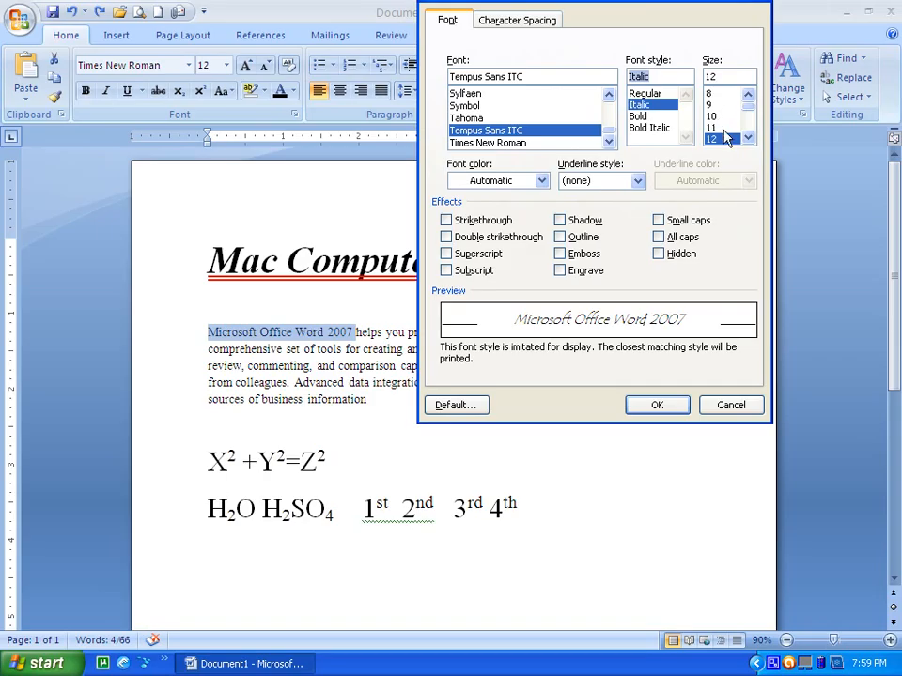
Step: Try blue and light red font colours for "Microsoft Office Word 2007" in the font settings and settle on a dark red theme colour
left_click(537, 182)
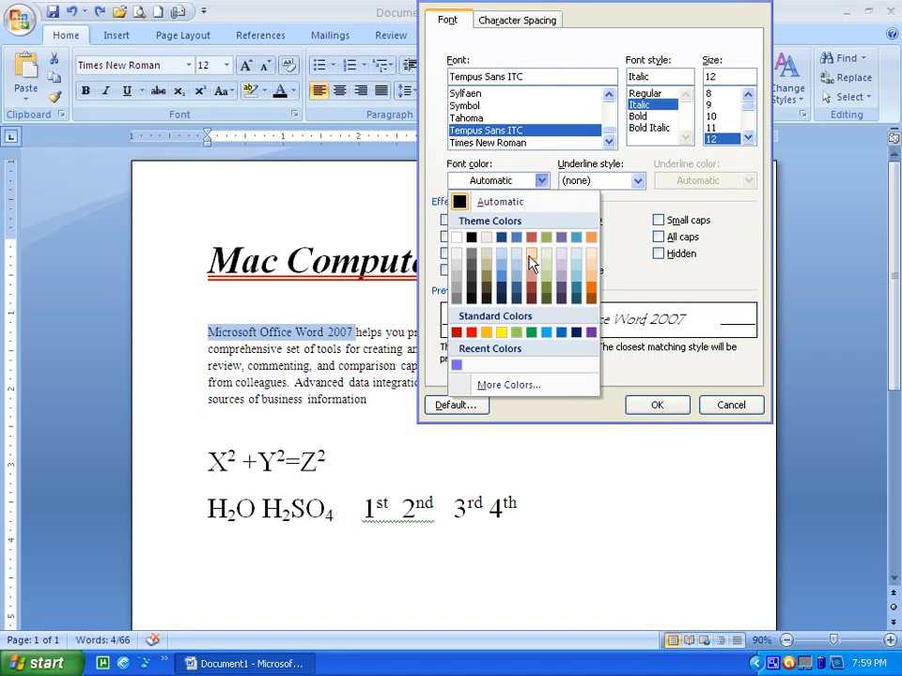
left_click(519, 280)
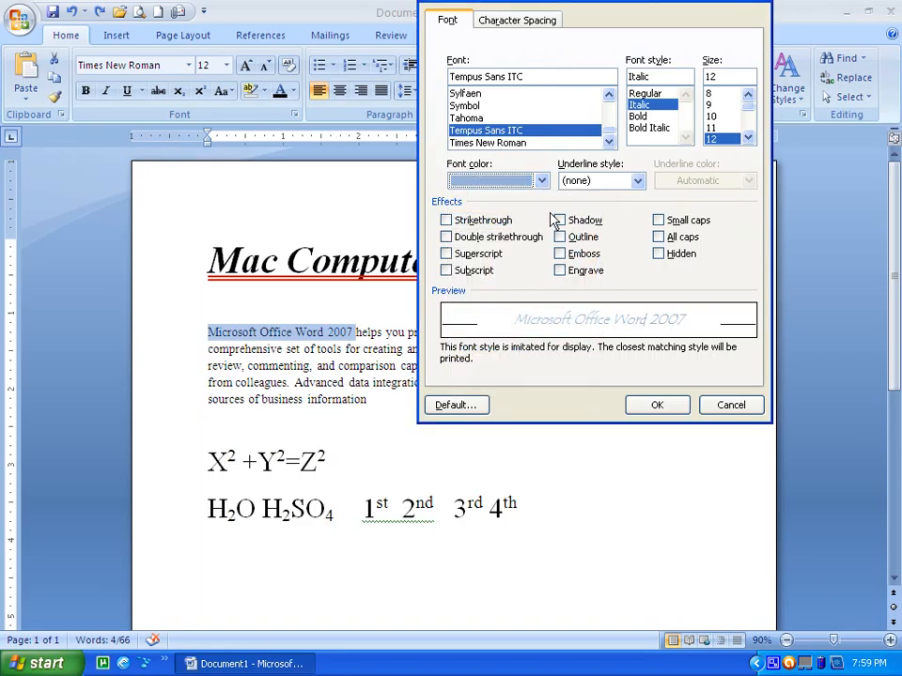
left_click(542, 182)
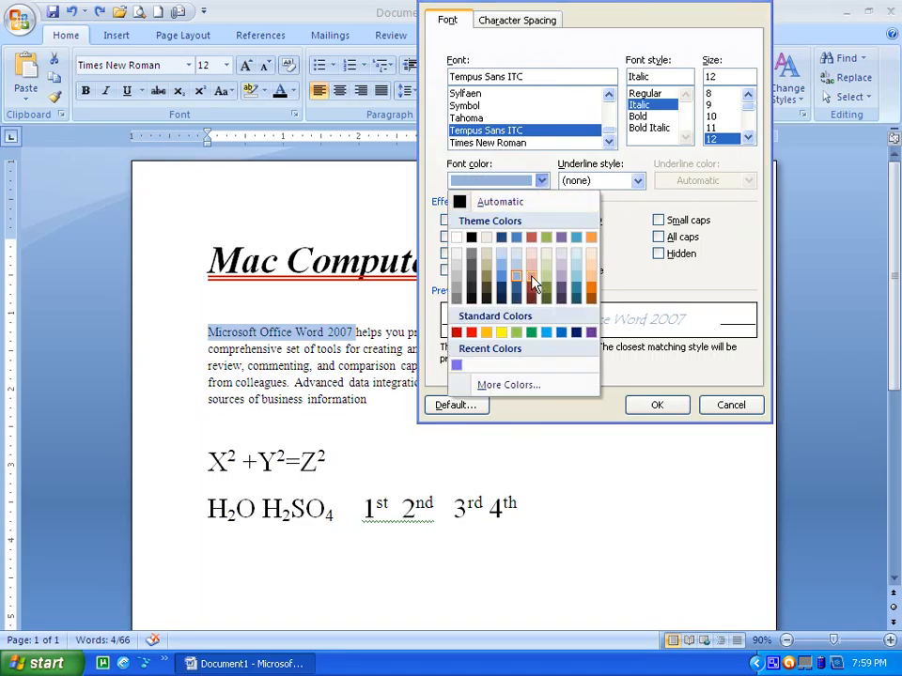
left_click(531, 275)
left_click(541, 182)
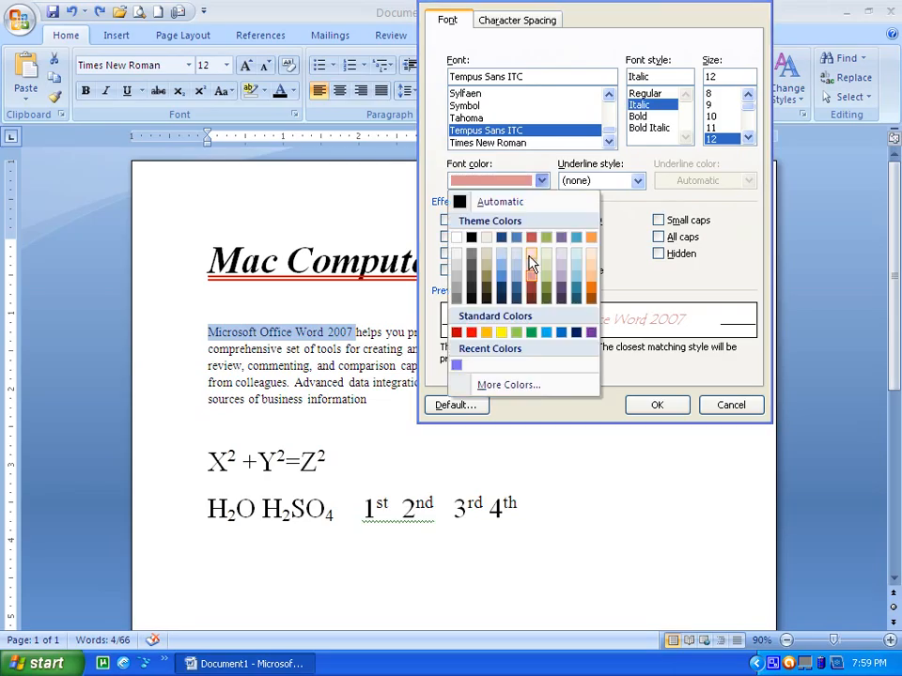
left_click(530, 292)
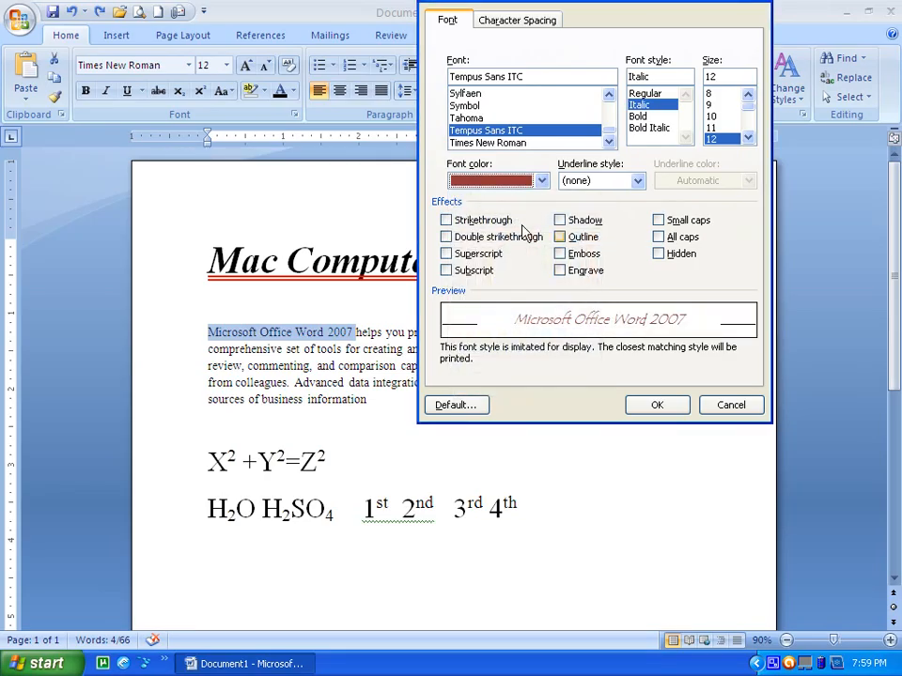
Step: Try the Strikethrough and Double strikethrough effects on the selected words, leaving both switched off
left_click(447, 221)
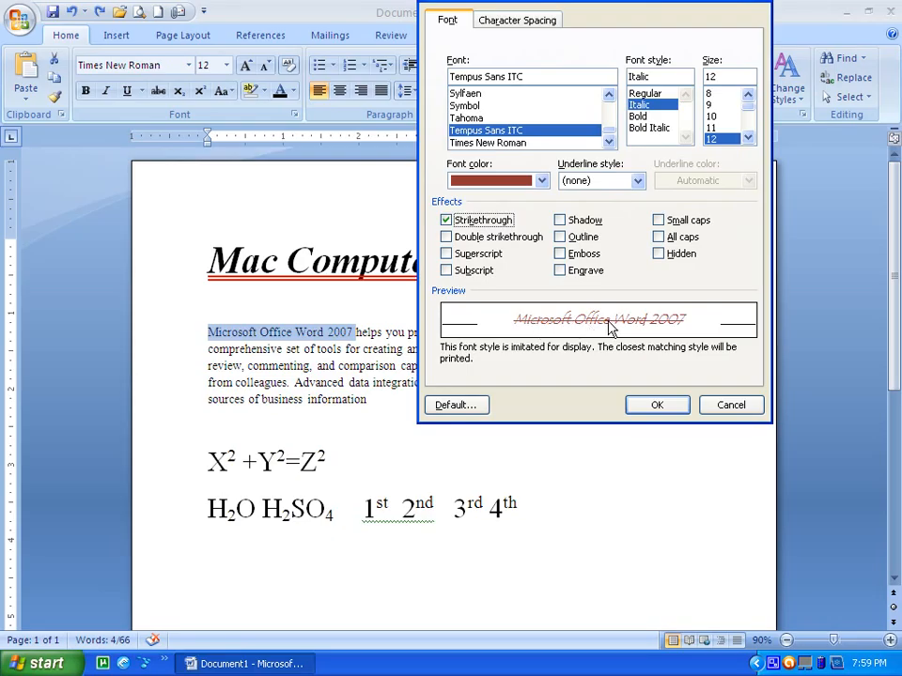
left_click(447, 236)
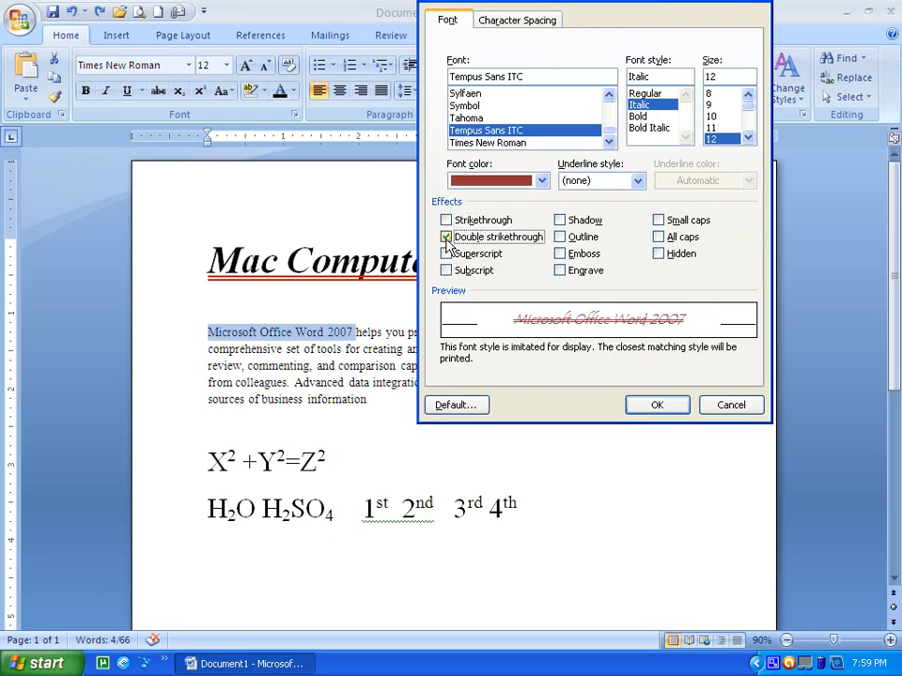
left_click(446, 239)
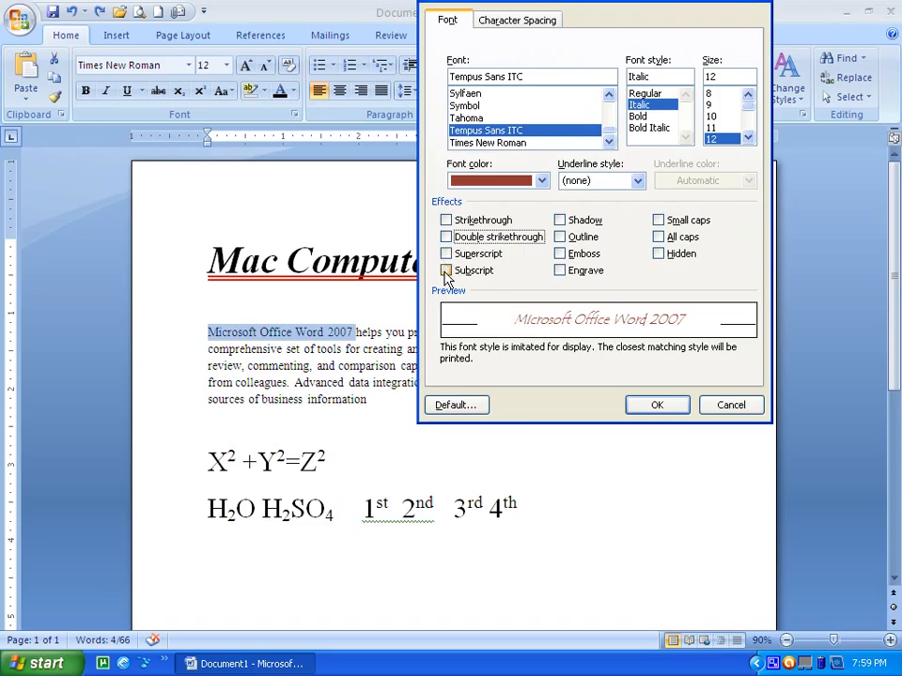
Step: Preview the Shadow, Outline, Emboss and Engrave effects one after another on the selected words, leaving all four switched off
left_click(559, 223)
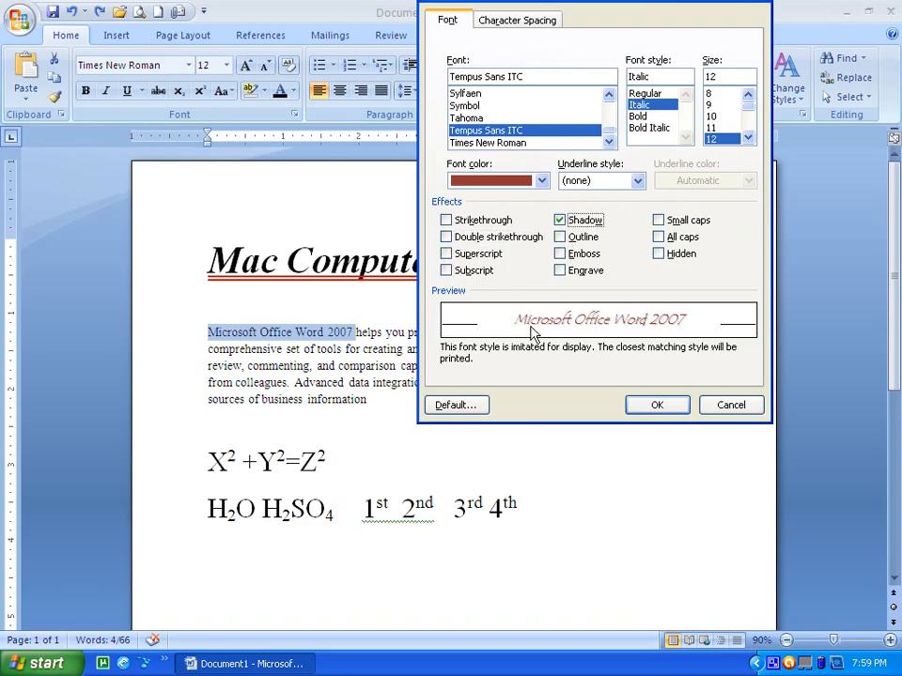
left_click(560, 221)
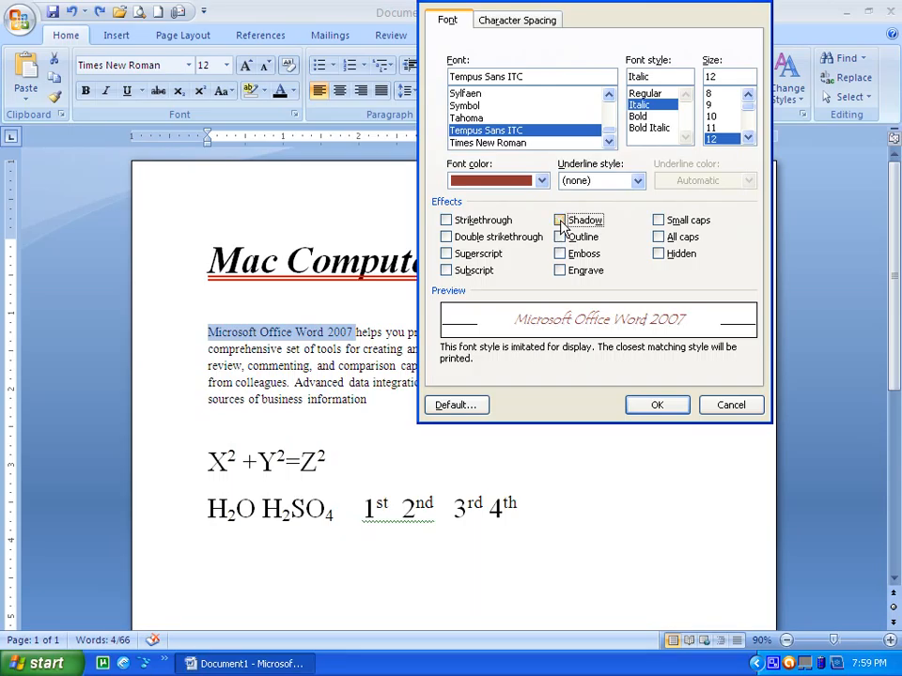
left_click(560, 239)
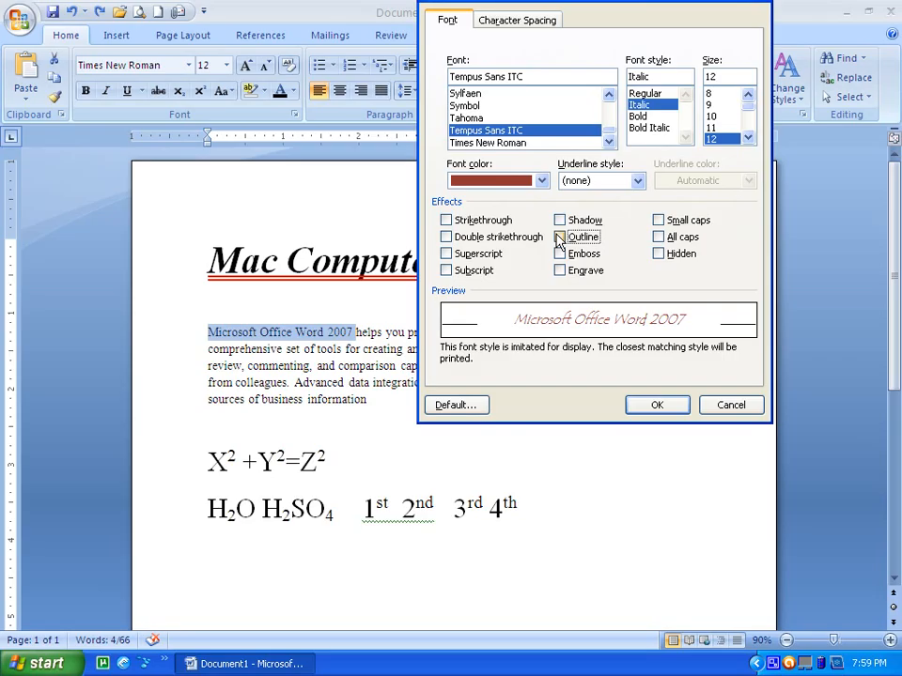
left_click(560, 255)
left_click(560, 272)
left_click(559, 271)
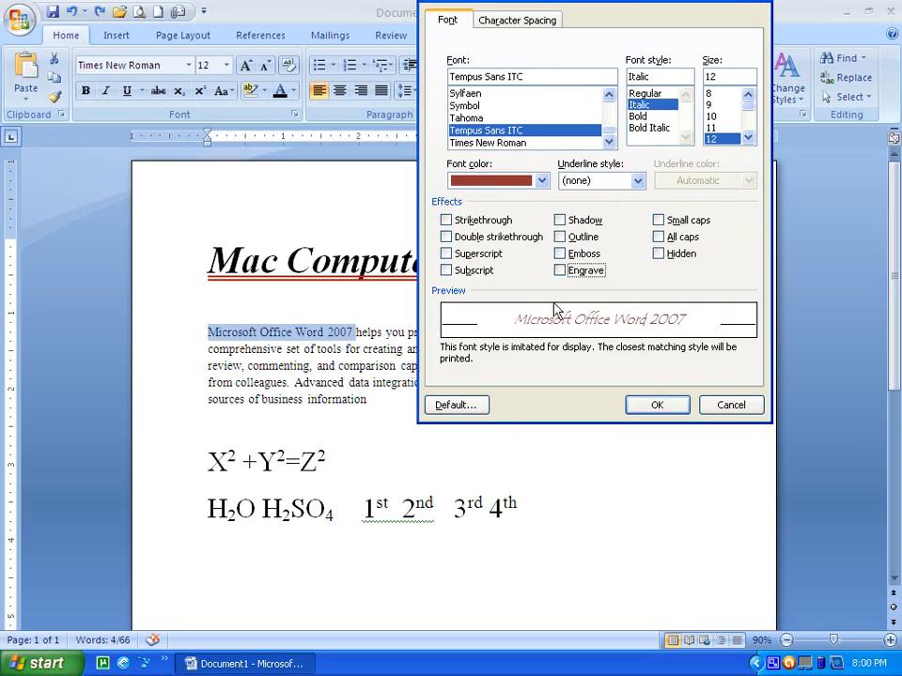
Step: Compare the Small caps and All caps effects in the font preview, leaving both switched off
left_click(658, 224)
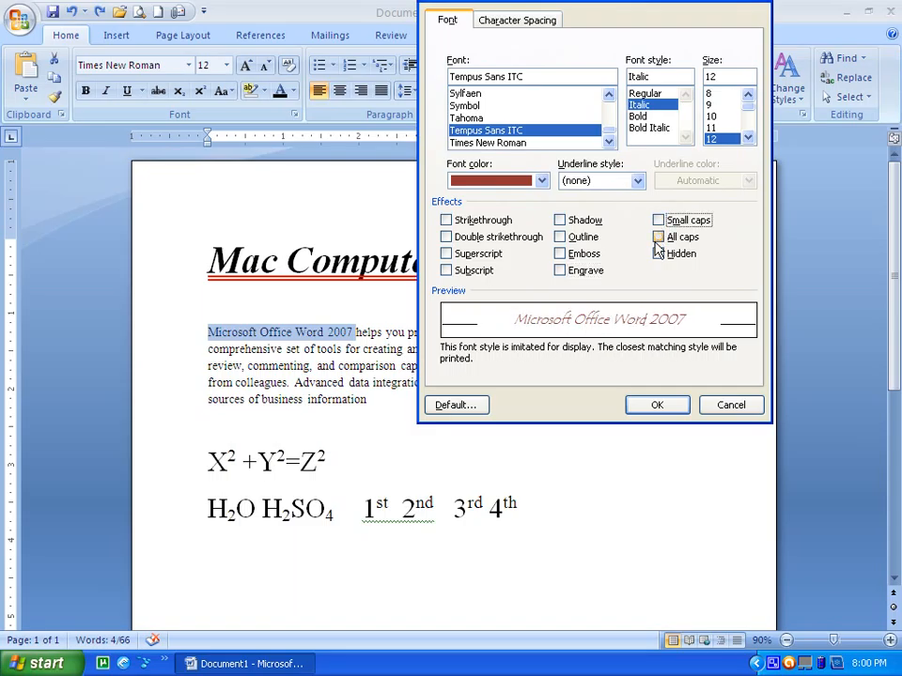
left_click(659, 240)
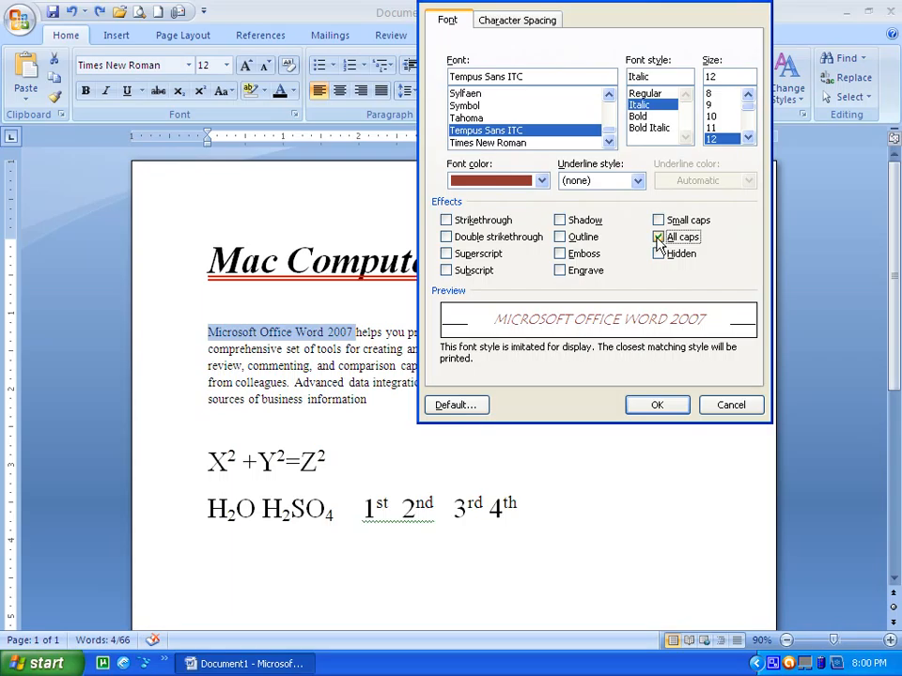
left_click(658, 220)
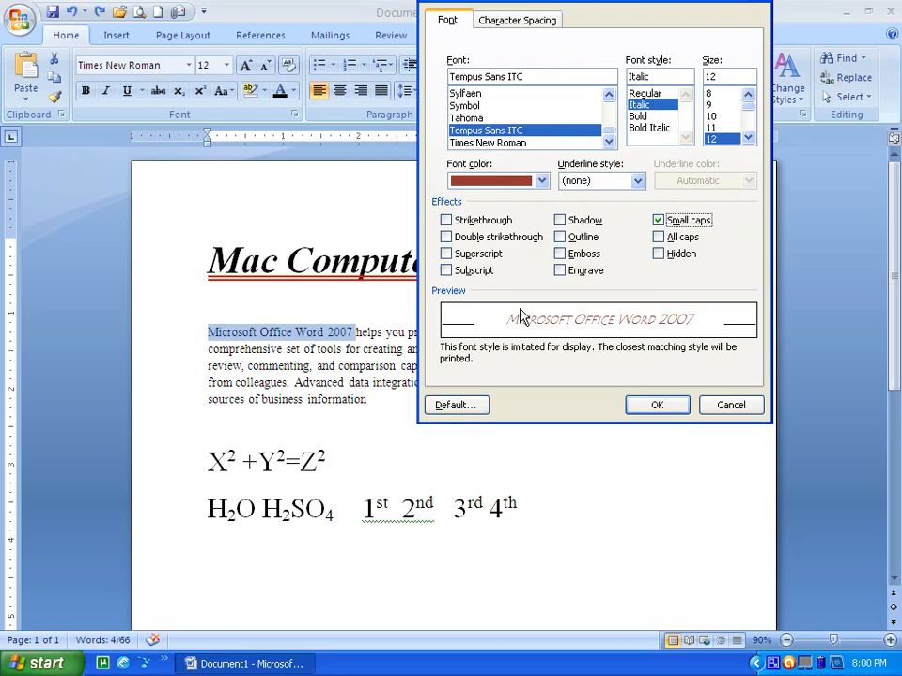
left_click(659, 222)
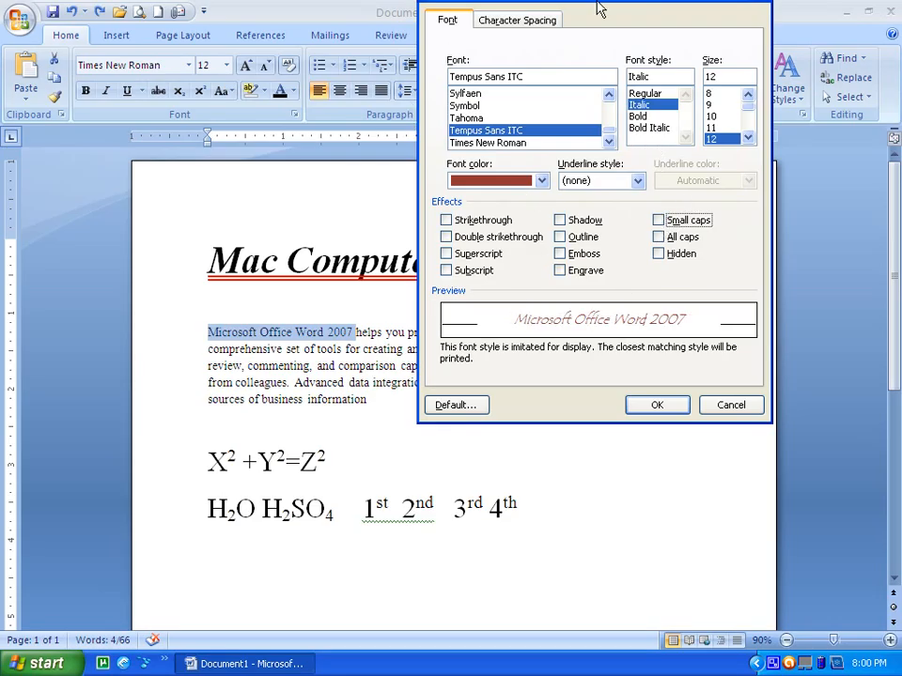
Step: Apply the chosen font settings to "Microsoft Office Word 2007" and undo that formatting change
left_click(657, 408)
left_click(588, 430)
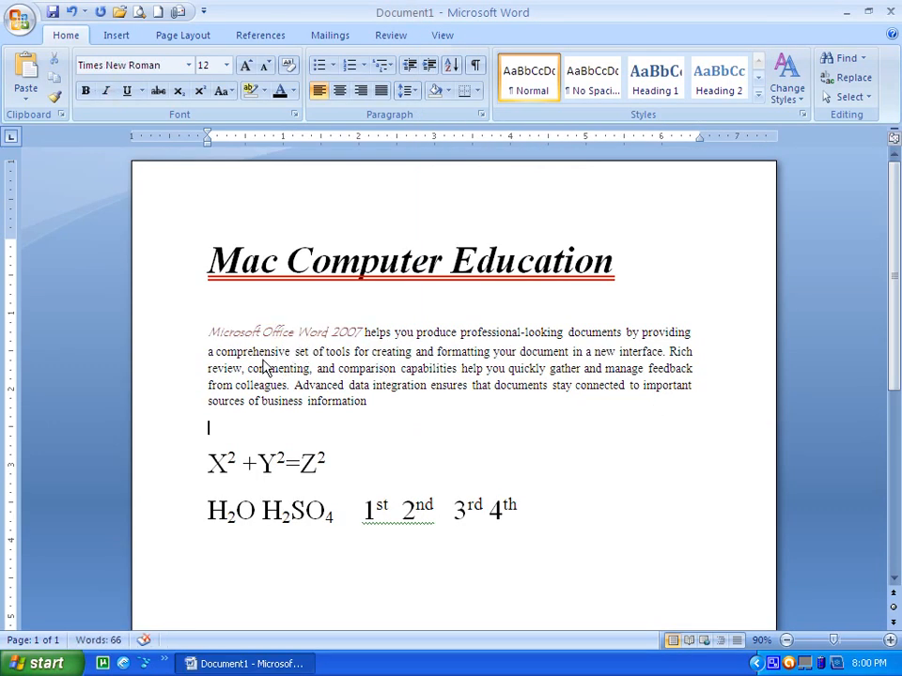
left_click_drag(210, 336, 362, 342)
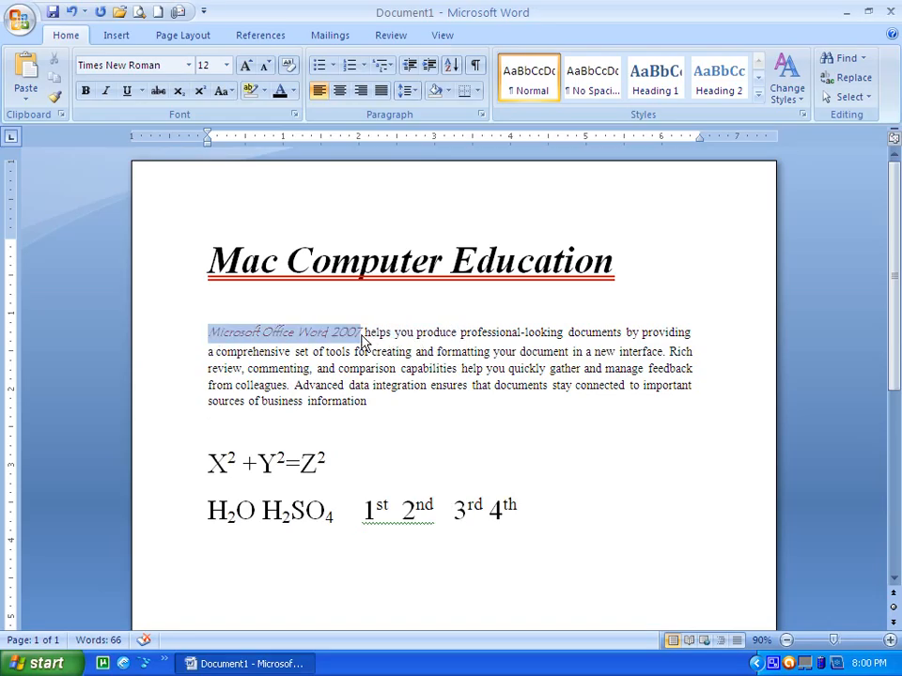
left_click(71, 15)
left_click(456, 445)
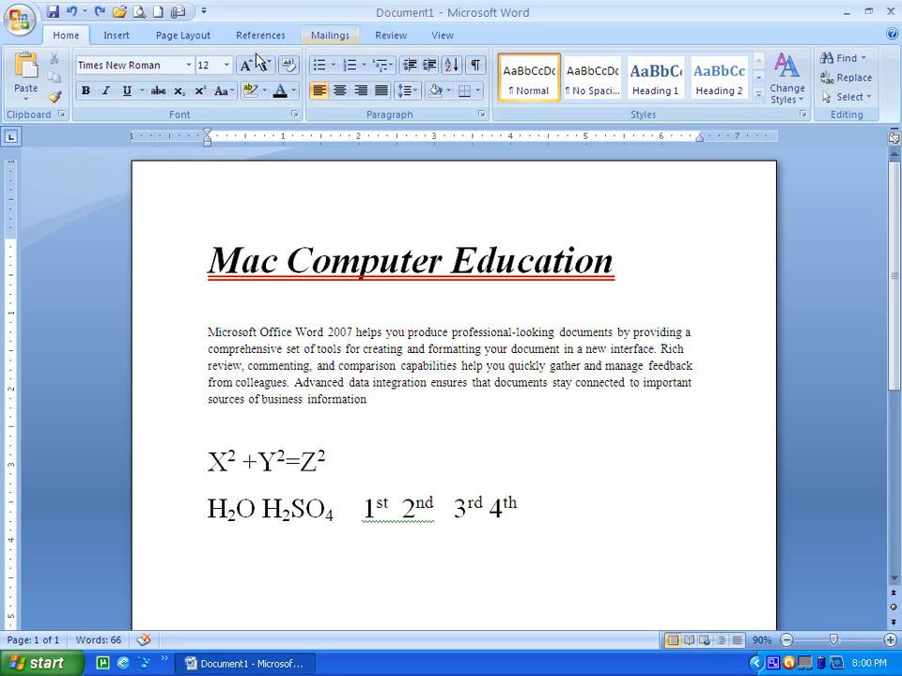
left_click(190, 66)
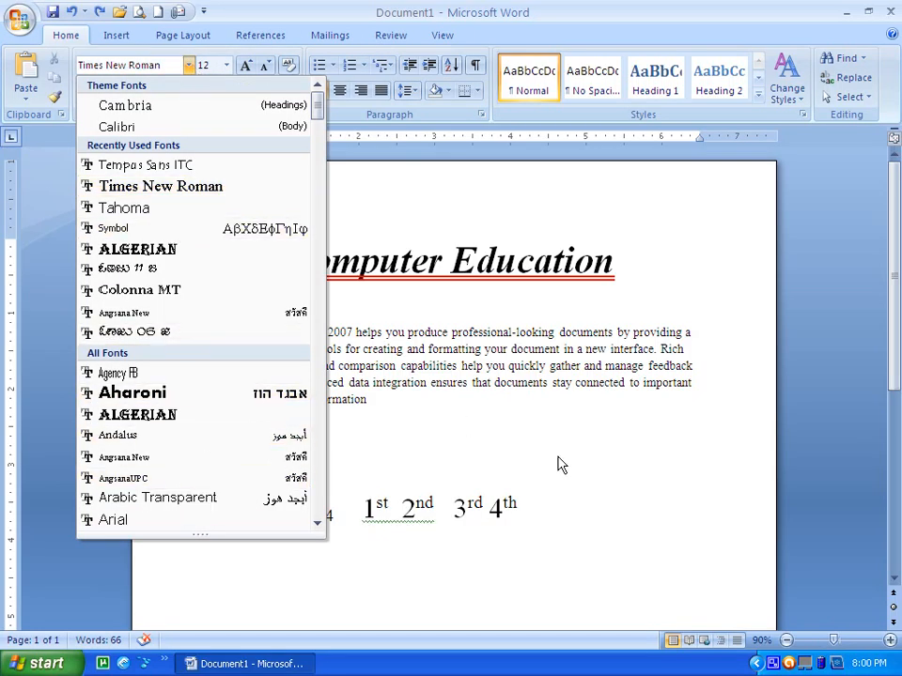
left_click(611, 427)
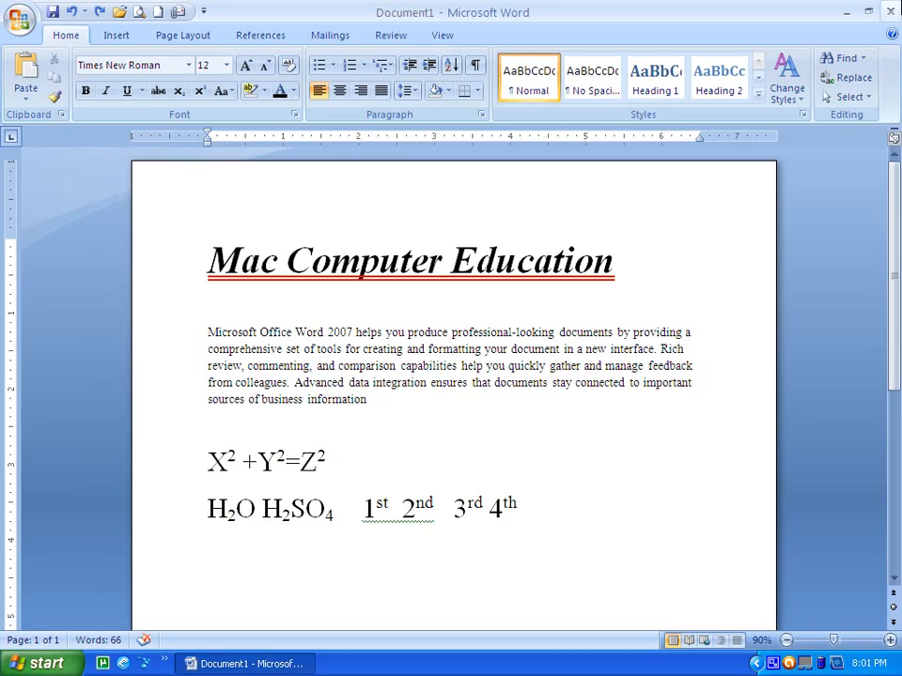
Step: Close the document and the program without saving the changes
left_click(890, 11)
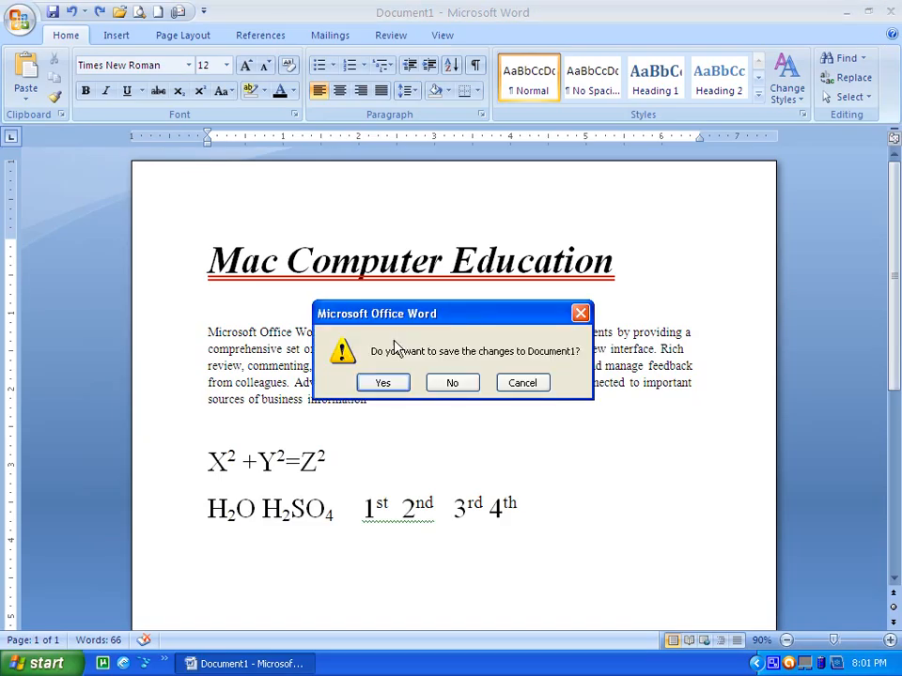
left_click(454, 380)
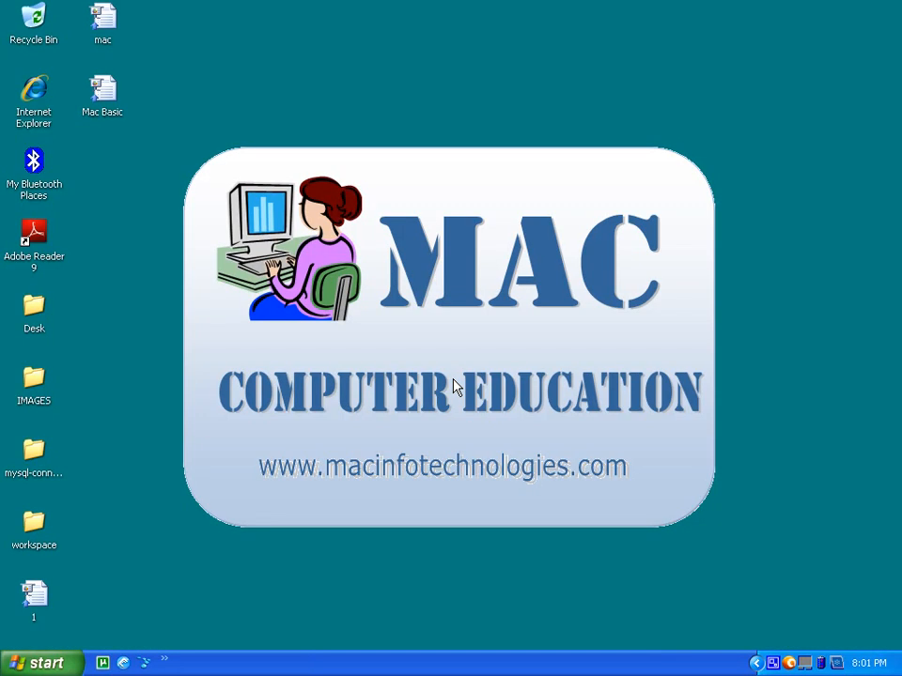